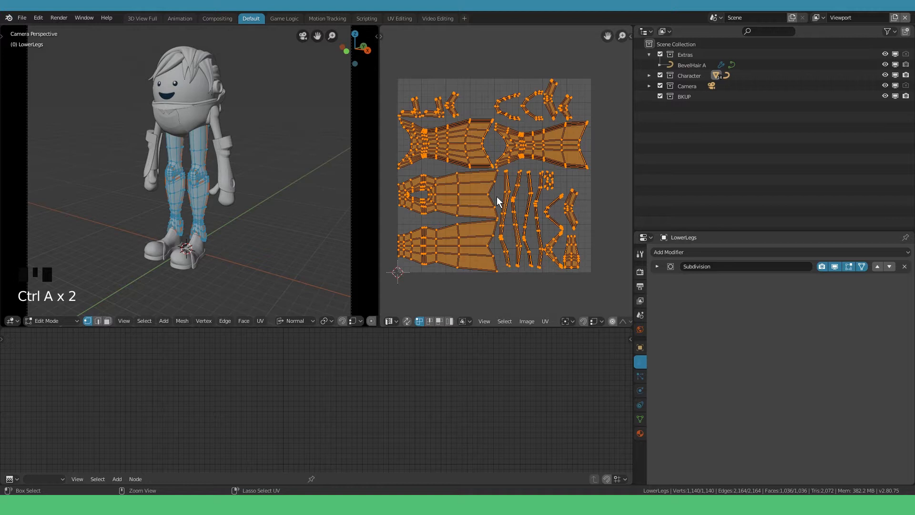
Pack the UV islands of the lower legs mesh into the UV square.
{"action": "key", "text": "ctrl+p"}
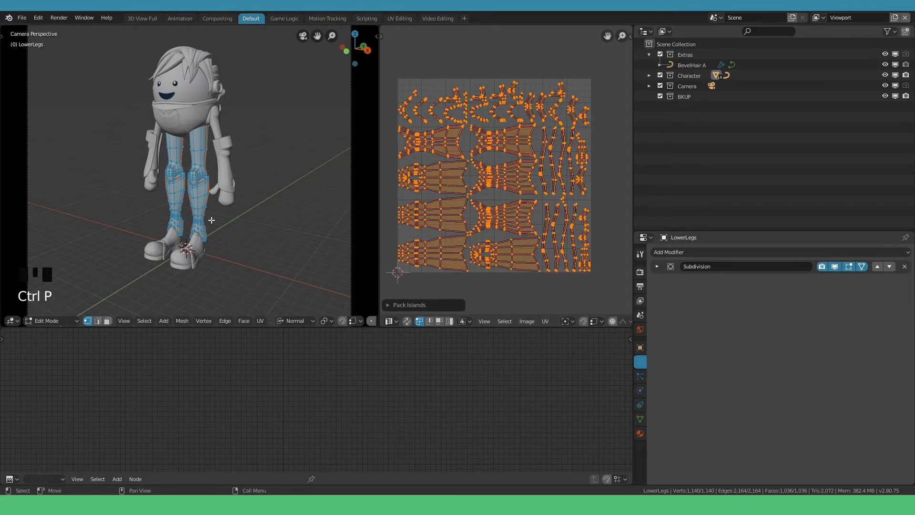
Add a Diffuse BSDF shader to the Shaders material and brighten its color to white.
{"action": "key", "text": "shift+a"}
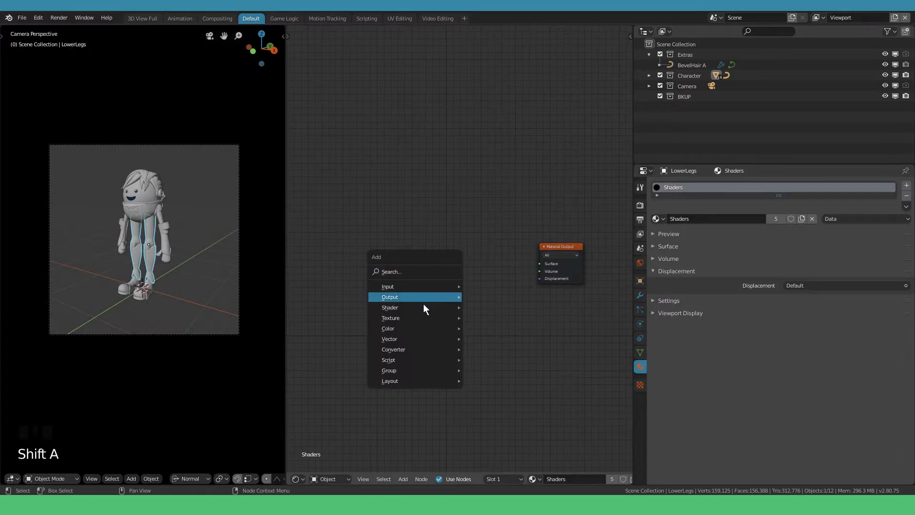
{"action": "mouse_move", "coordinate": [421, 309]}
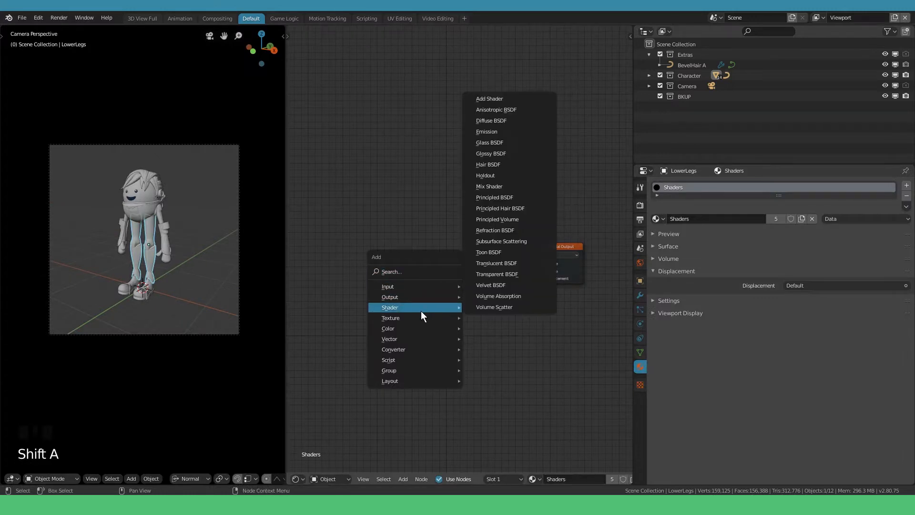
{"action": "left_click", "coordinate": [505, 122]}
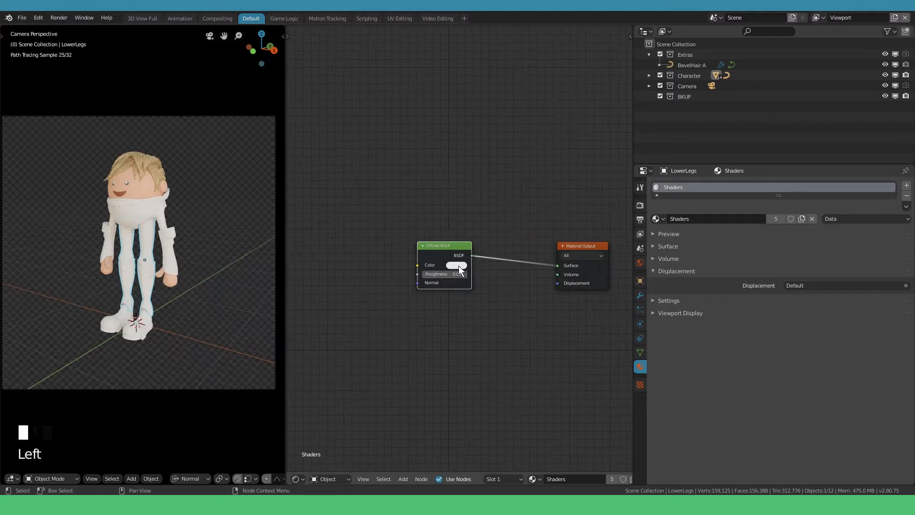
{"action": "left_click", "coordinate": [455, 265]}
{"action": "mouse_move", "coordinate": [514, 156]}
{"action": "left_mouse_down"}
{"action": "mouse_move", "coordinate": [514, 188]}
{"action": "mouse_move", "coordinate": [515, 147]}
{"action": "left_mouse_up"}
{"action": "left_click_drag", "start_coordinate": [417, 265], "coordinate": [368, 267]}
{"action": "left_click_drag", "start_coordinate": [417, 283], "coordinate": [358, 299]}
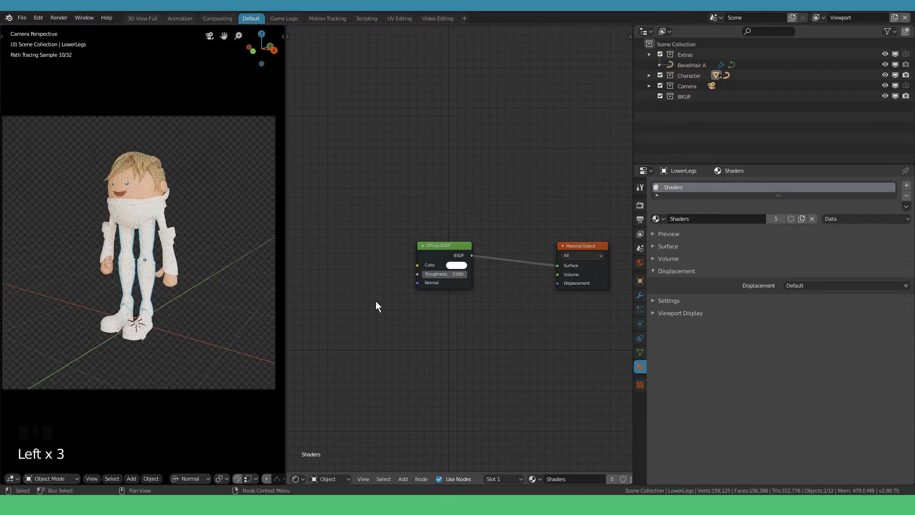
Switch the Diffuse BSDF node to a Glossy BSDF.
{"action": "left_click", "coordinate": [471, 256]}
{"action": "key", "text": "shift+s"}
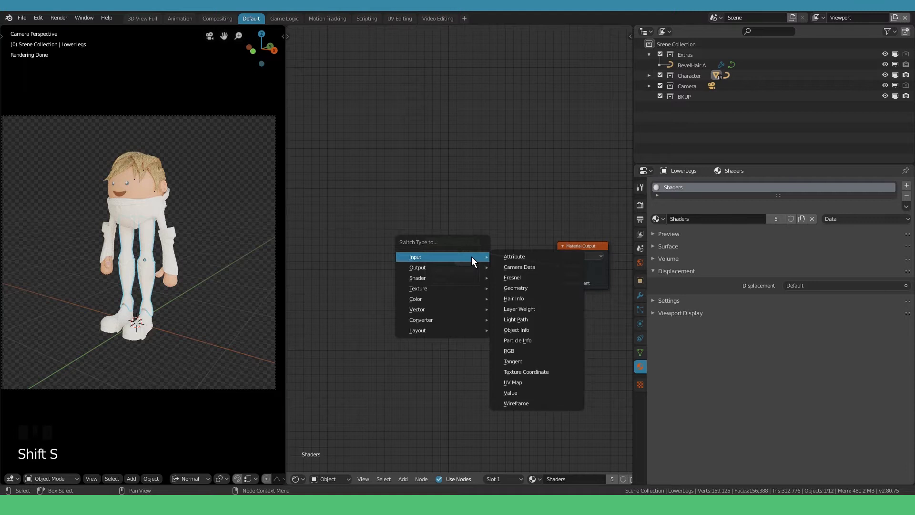
{"action": "mouse_move", "coordinate": [462, 278]}
{"action": "left_click", "coordinate": [509, 151]}
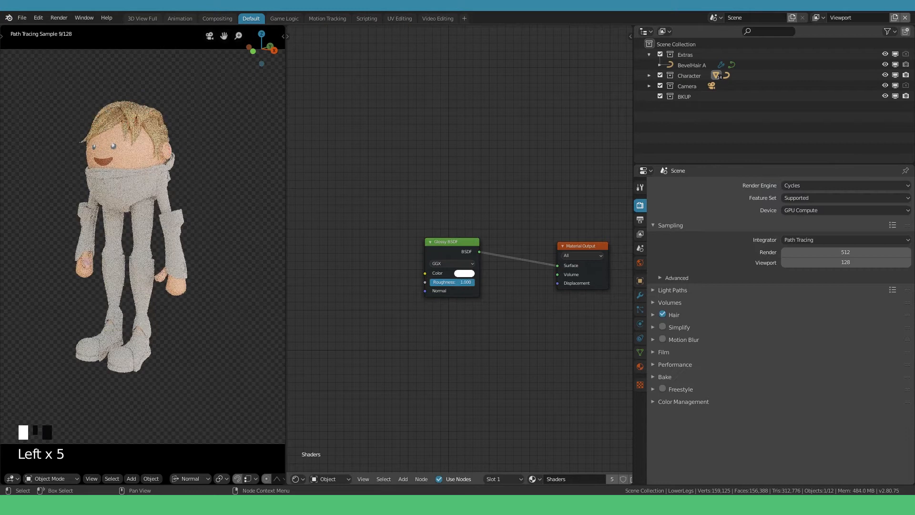
Lower the Glossy BSDF's roughness to 0 and adjust its color.
{"action": "left_click_drag", "start_coordinate": [465, 282], "coordinate": [434, 282]}
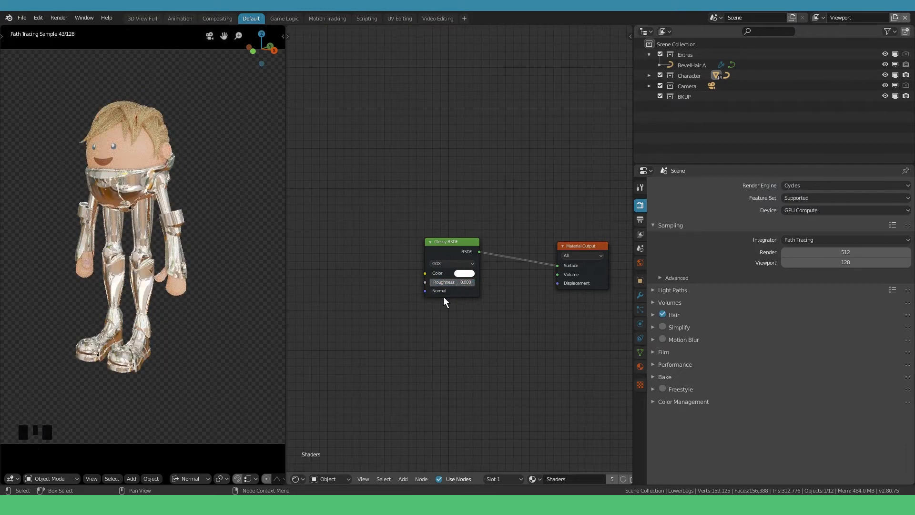
{"action": "left_click", "coordinate": [469, 273]}
{"action": "mouse_move", "coordinate": [487, 210]}
{"action": "left_mouse_down"}
{"action": "mouse_move", "coordinate": [468, 183]}
{"action": "mouse_move", "coordinate": [500, 205]}
{"action": "mouse_move", "coordinate": [470, 176]}
{"action": "left_mouse_up"}
Replace the Glossy BSDF with an Emission shader connected to the Material Output's Surface.
{"action": "key", "text": "x"}
{"action": "key", "text": "shift+a"}
{"action": "mouse_move", "coordinate": [409, 251]}
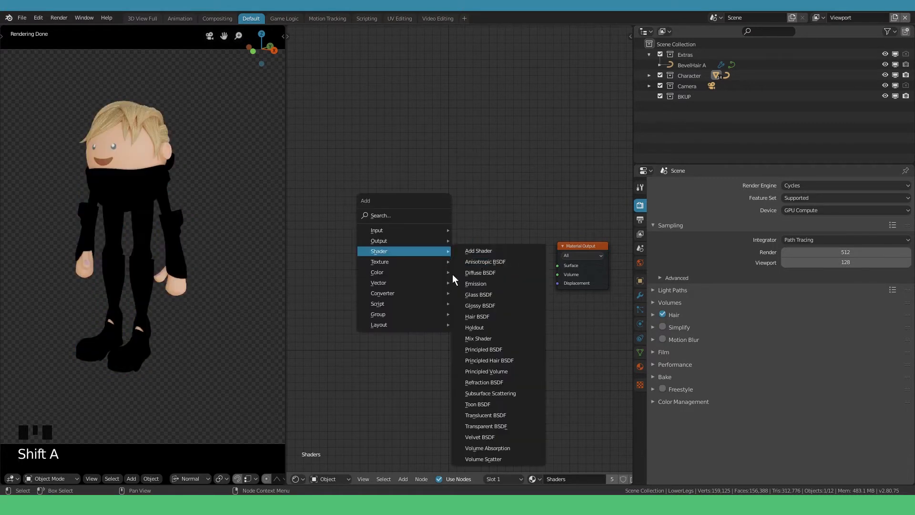
{"action": "left_click", "coordinate": [493, 282]}
{"action": "left_click_drag", "start_coordinate": [485, 260], "coordinate": [557, 265]}
Change the Emission shader's color to a red-orange.
{"action": "left_click", "coordinate": [471, 270]}
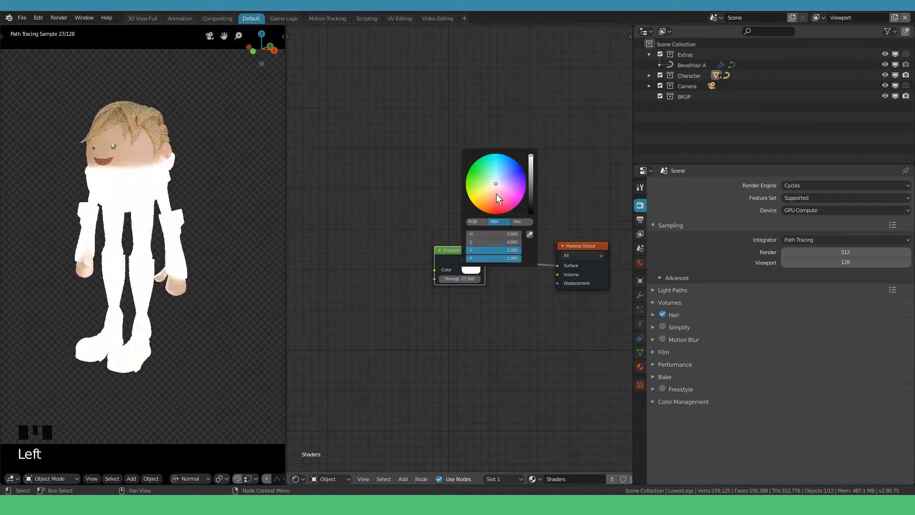
{"action": "left_click_drag", "start_coordinate": [496, 193], "coordinate": [494, 207]}
{"action": "left_click", "coordinate": [468, 333]}
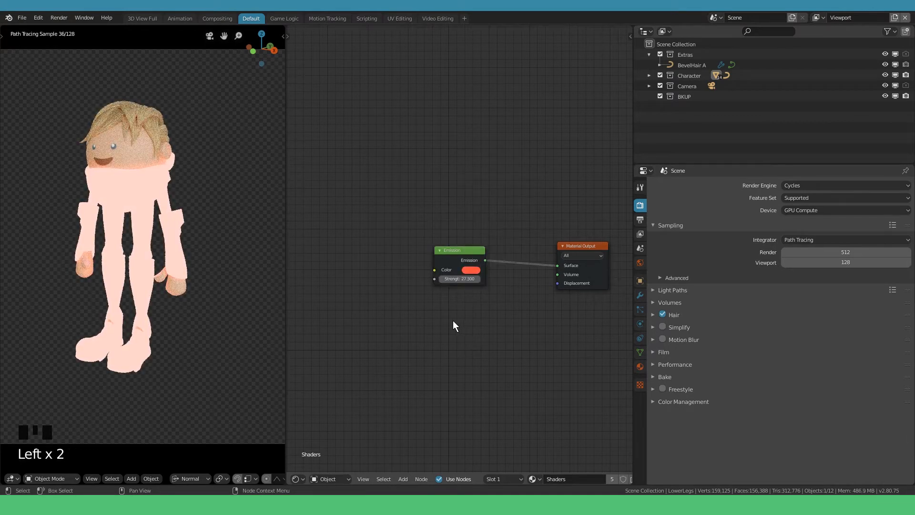
Switch the Emission node to a Subsurface Scattering shader.
{"action": "left_click", "coordinate": [460, 258]}
{"action": "key", "text": "shift+s"}
{"action": "mouse_move", "coordinate": [460, 252]}
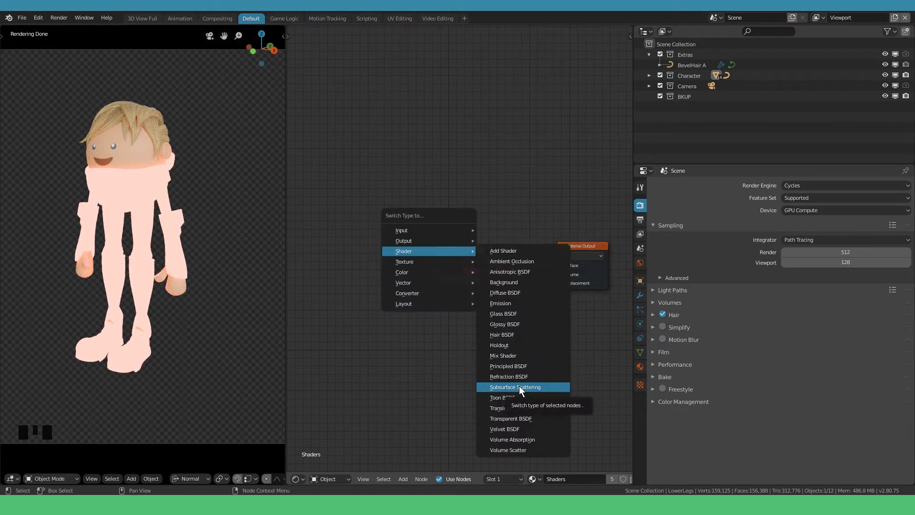
{"action": "left_click", "coordinate": [519, 385]}
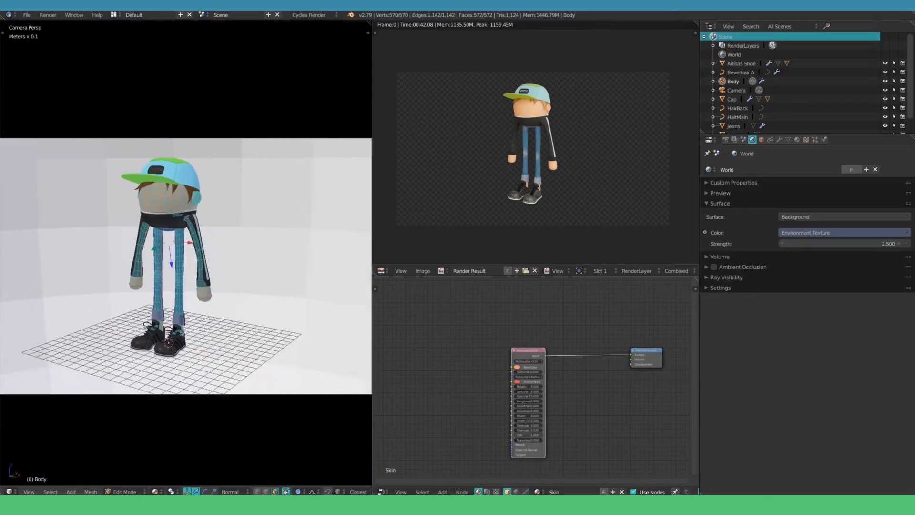
Snap the 3D cursor to the body's selected geometry, return to Object Mode and apply another snap to the body.
{"action": "key", "text": "shift+s"}
{"action": "left_click", "coordinate": [233, 281]}
{"action": "key", "text": "Tab"}
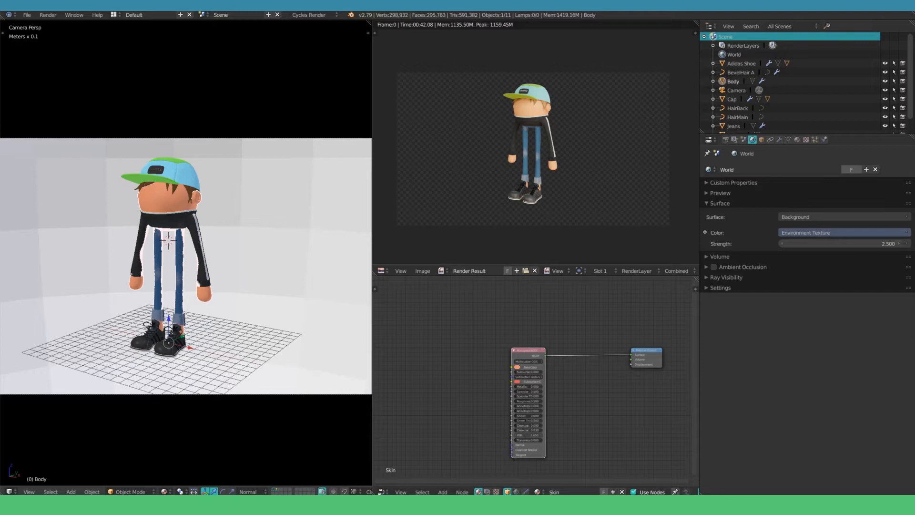
{"action": "key", "text": "shift+s"}
{"action": "left_click", "coordinate": [245, 224]}
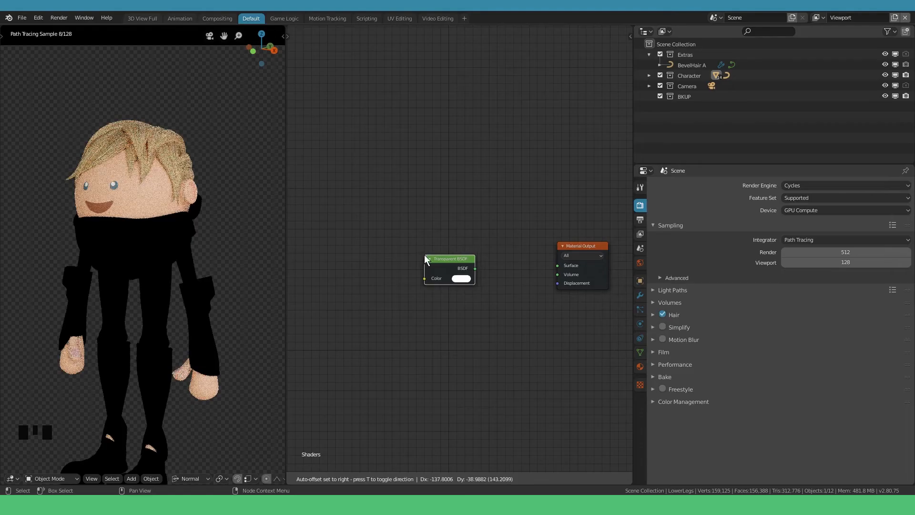
Place a Transparent BSDF node and connect it to the Material Output's Surface.
{"action": "left_click", "coordinate": [425, 258]}
{"action": "left_click", "coordinate": [443, 262], "text": "ctrl+shift"}
{"action": "left_click_drag", "start_coordinate": [452, 259], "coordinate": [457, 257]}
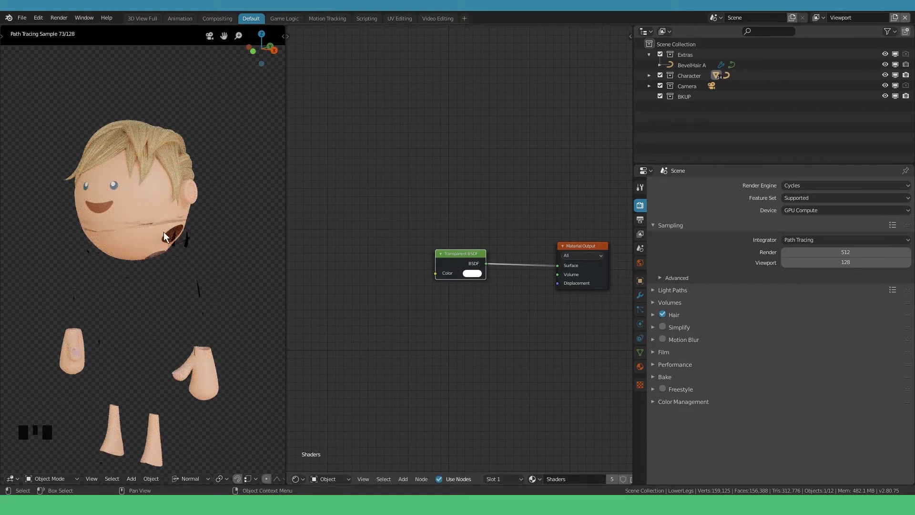
Set the maximum transparency bounces in the Light Paths render settings to 2.
{"action": "left_click", "coordinate": [672, 290]}
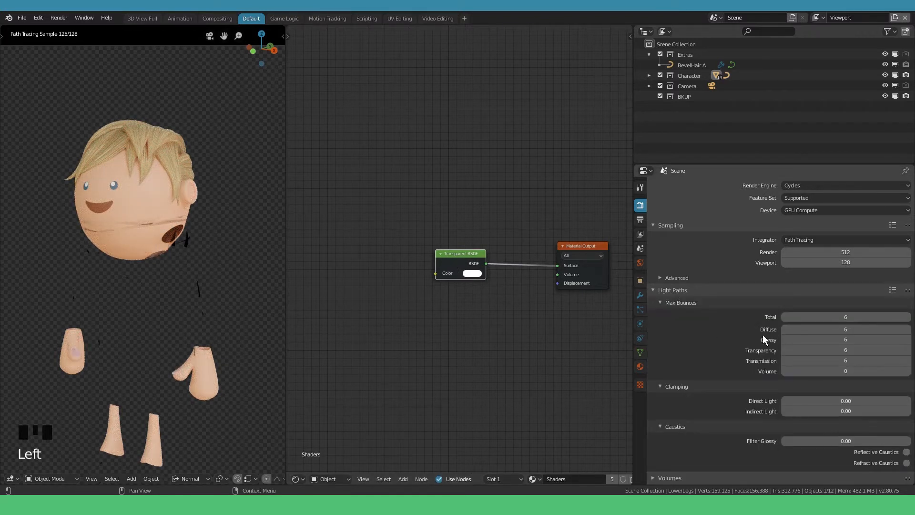
{"action": "left_click", "coordinate": [836, 349]}
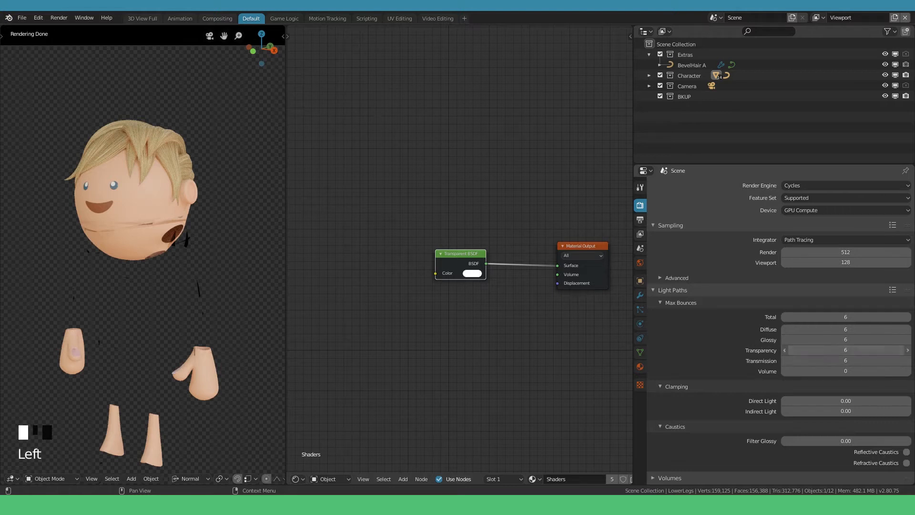
{"action": "type", "text": "2"}
{"action": "key", "text": "Return"}
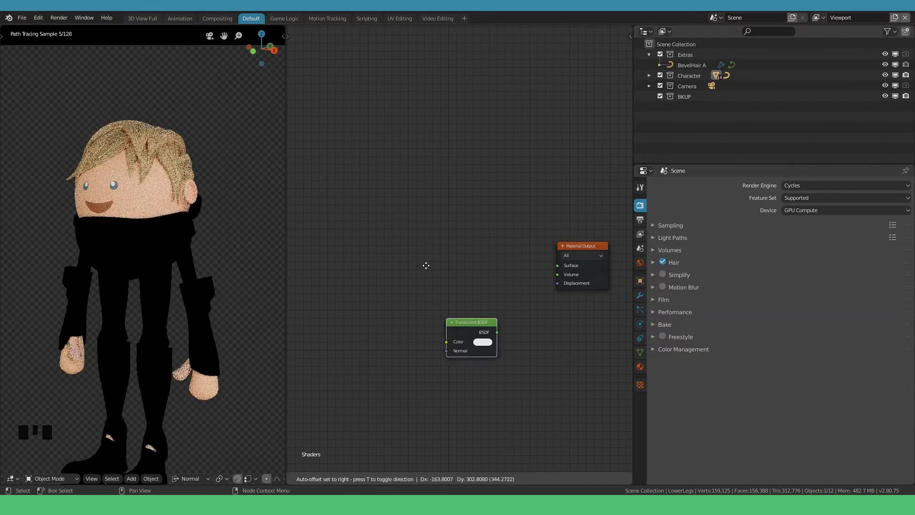
Place a Translucent BSDF node and connect it to the Material Output's Surface.
{"action": "left_click", "coordinate": [419, 239]}
{"action": "left_click", "coordinate": [442, 241], "text": "ctrl+shift"}
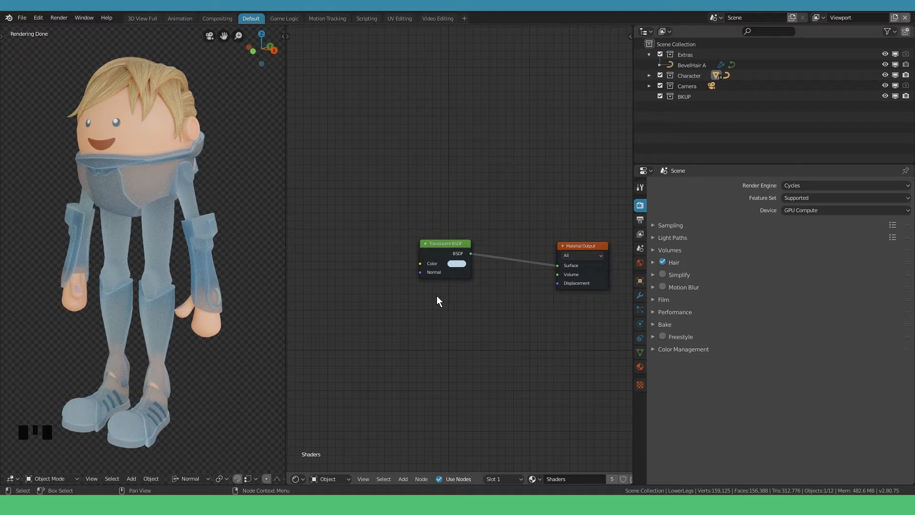
Replace the Translucent BSDF with a Refraction BSDF connected to the output and raise its roughness.
{"action": "key", "text": "x"}
{"action": "key", "text": "shift+a"}
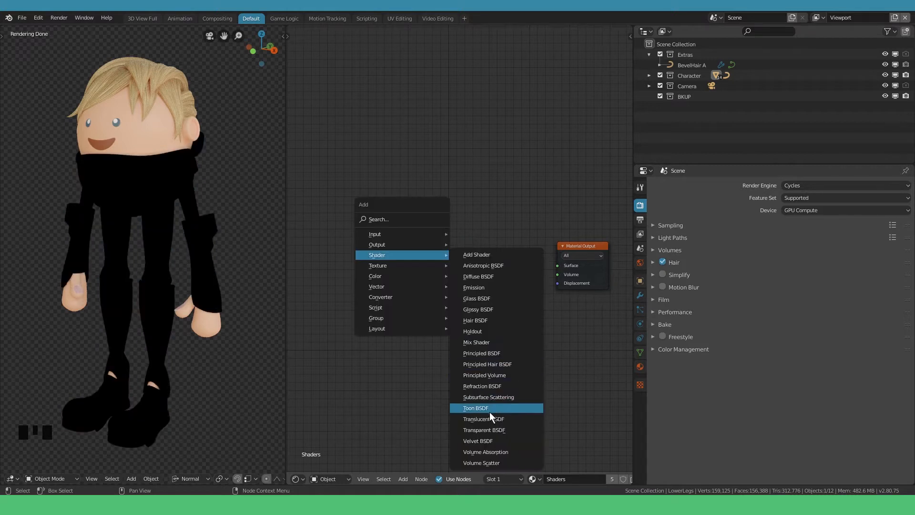
{"action": "left_click", "coordinate": [486, 386]}
{"action": "left_click", "coordinate": [421, 235]}
{"action": "left_click", "coordinate": [421, 236], "text": "ctrl+shift"}
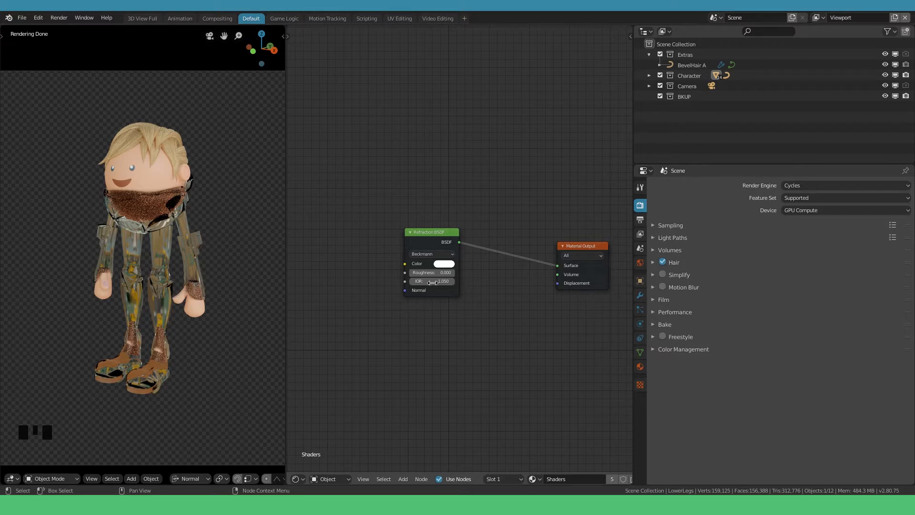
{"action": "left_click_drag", "start_coordinate": [436, 273], "coordinate": [460, 272]}
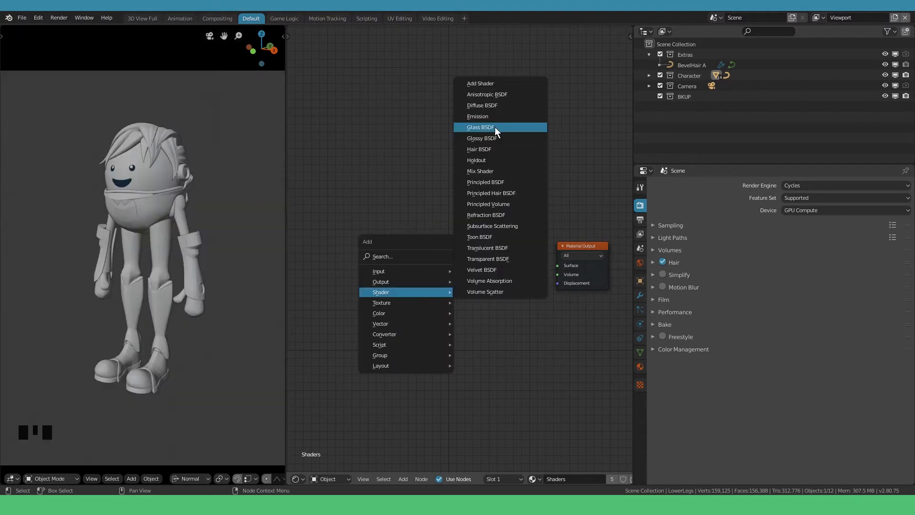
Add a Glass BSDF shader to the material.
{"action": "left_click", "coordinate": [495, 129]}
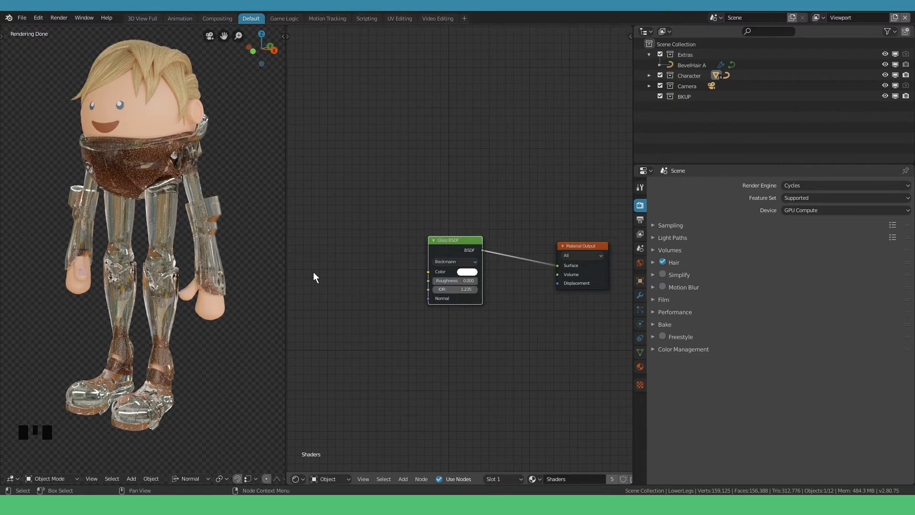
Add an Anisotropic BSDF connected to the material's Surface and lower its roughness in the rendered view.
{"action": "key", "text": "shift+a"}
{"action": "mouse_move", "coordinate": [431, 282]}
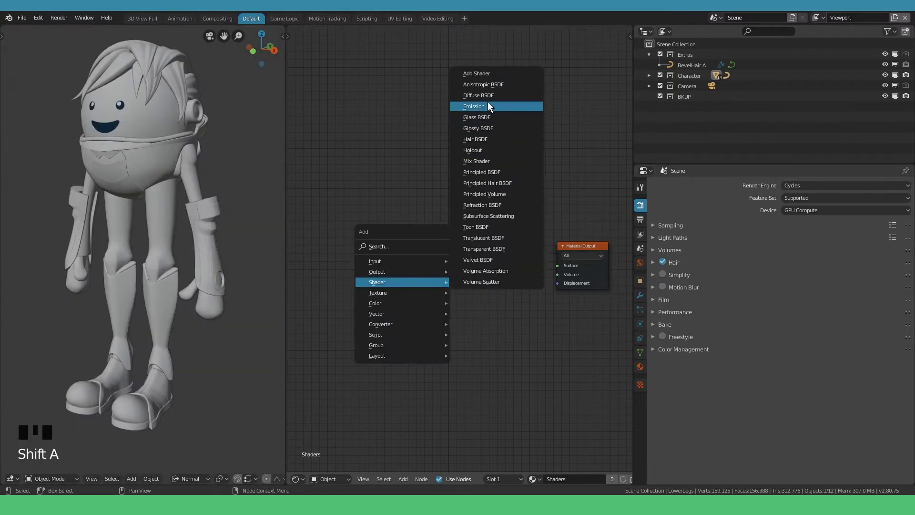
{"action": "left_click", "coordinate": [490, 83]}
{"action": "left_click", "coordinate": [436, 235]}
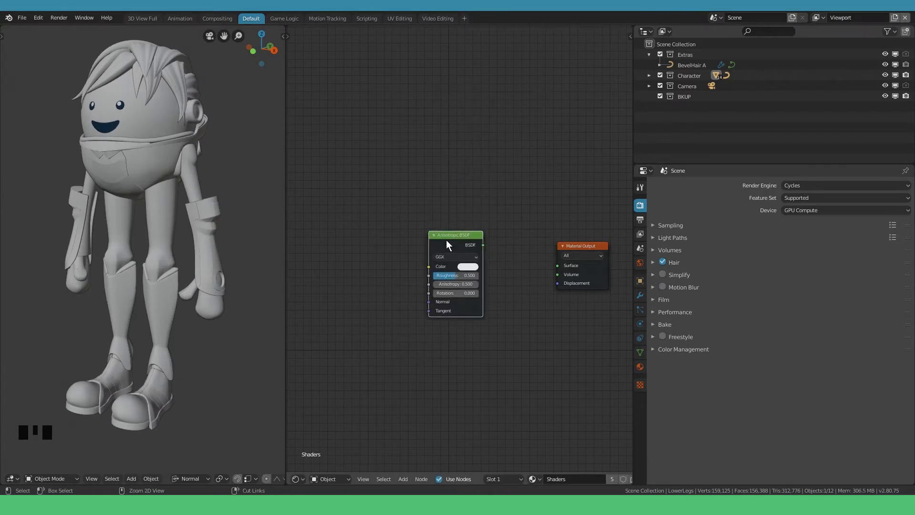
{"action": "left_click", "coordinate": [446, 236], "text": "ctrl+shift"}
{"action": "key", "text": "shift+z"}
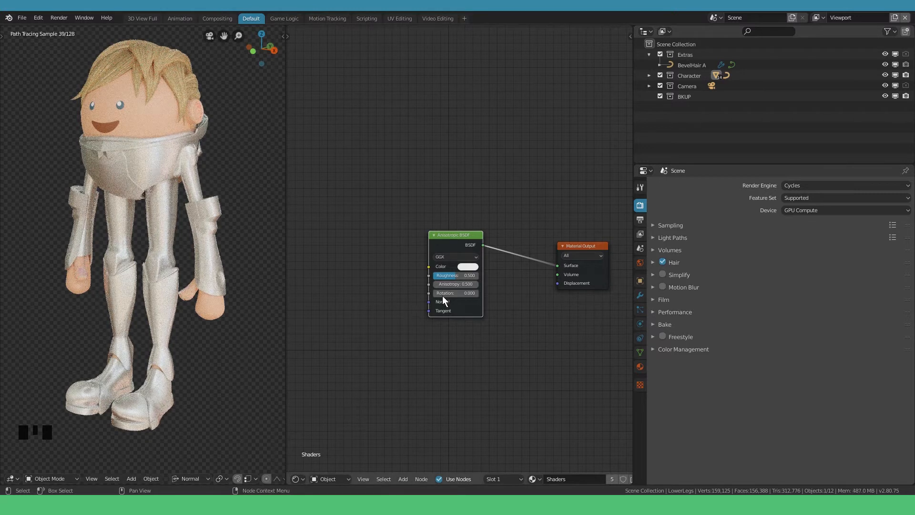
{"action": "mouse_move", "coordinate": [450, 275]}
{"action": "left_mouse_down"}
{"action": "mouse_move", "coordinate": [409, 276]}
{"action": "mouse_move", "coordinate": [440, 280]}
{"action": "left_mouse_up"}
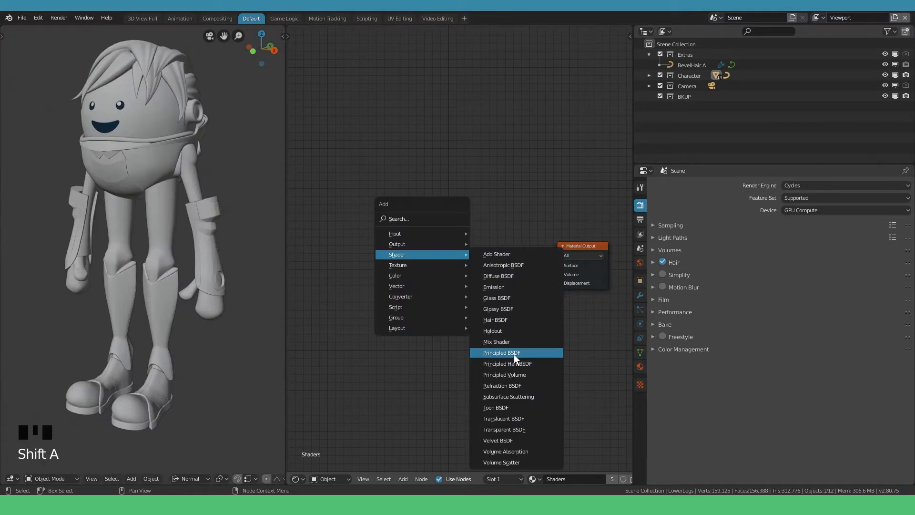
Add a Principled BSDF shader and connect it to the Material Output's Surface.
{"action": "left_click", "coordinate": [514, 353]}
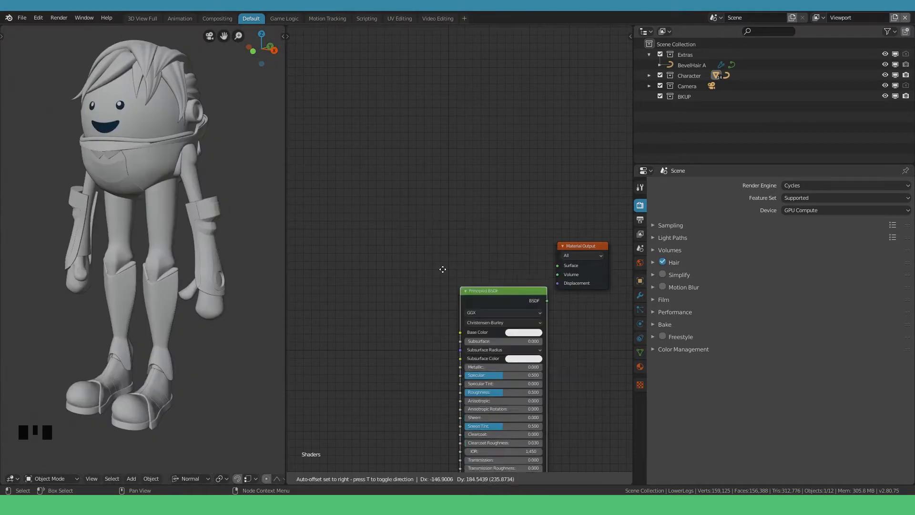
{"action": "left_click", "coordinate": [380, 203]}
{"action": "left_click", "coordinate": [411, 230], "text": "ctrl+shift"}
{"action": "left_click_drag", "start_coordinate": [411, 231], "coordinate": [435, 212]}
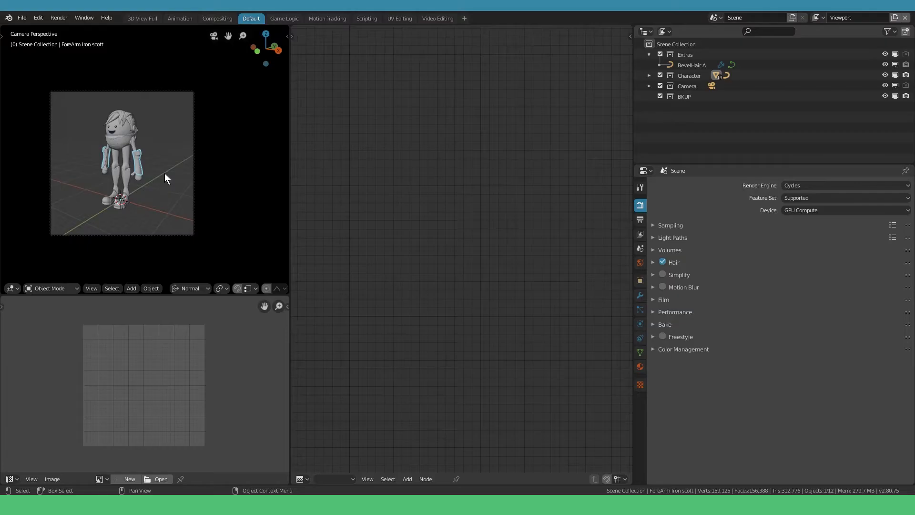
Enter Edit Mode on the forearm armor and select its whole mesh to show its UV layout.
{"action": "key", "text": "ctrl+Tab"}
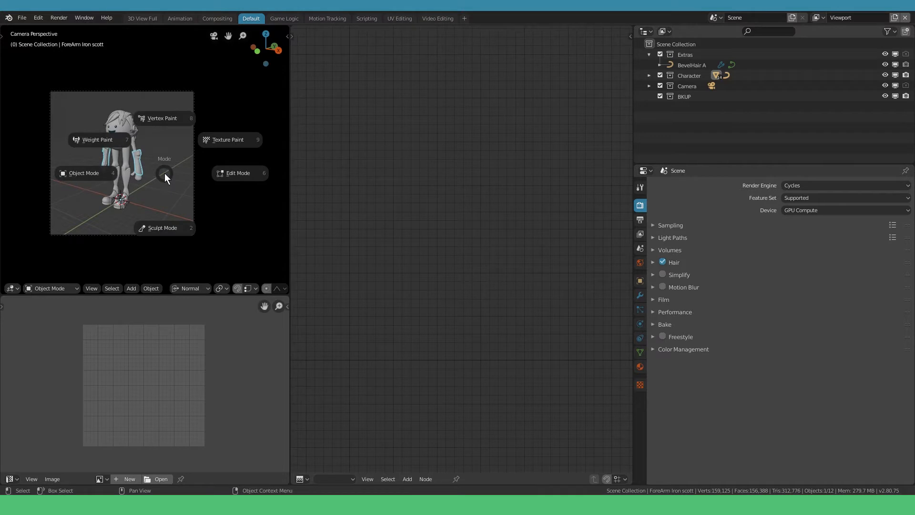
{"action": "left_click", "coordinate": [213, 170]}
{"action": "scroll", "coordinate": [186, 163], "scroll_direction": "up", "scroll_amount": 6}
{"action": "key", "text": "alt+a"}
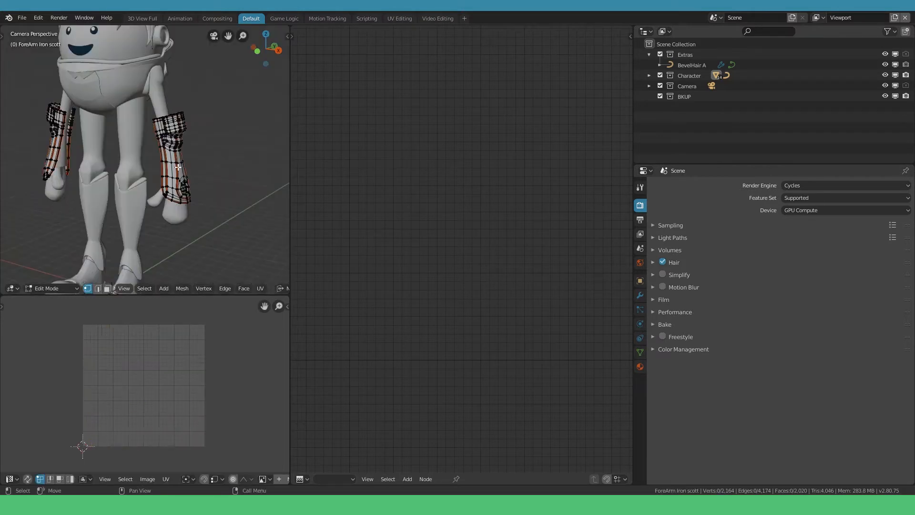
{"action": "key", "text": "a"}
{"action": "scroll", "coordinate": [166, 395], "scroll_direction": "up", "scroll_amount": 1}
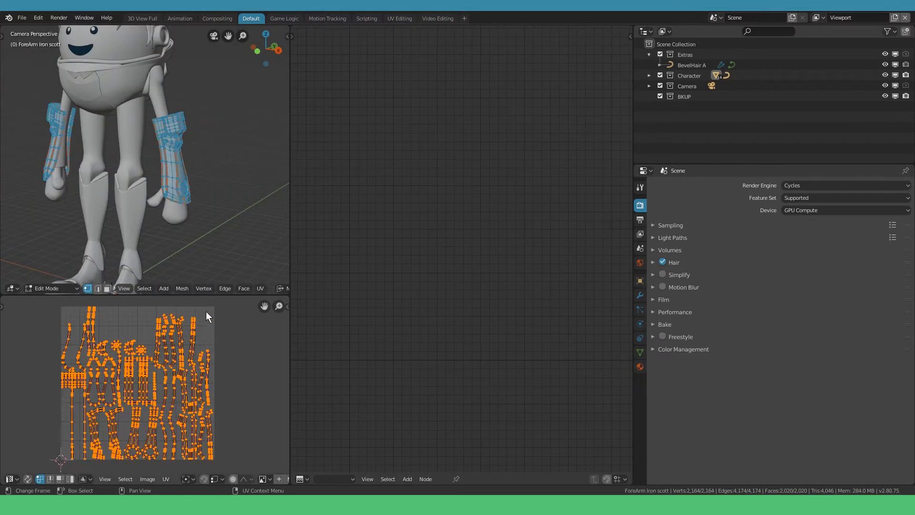
Enlarge the UV editor and export the forearm armor's UV layout as an image to the Textures folder.
{"action": "left_click_drag", "start_coordinate": [210, 295], "coordinate": [210, 228]}
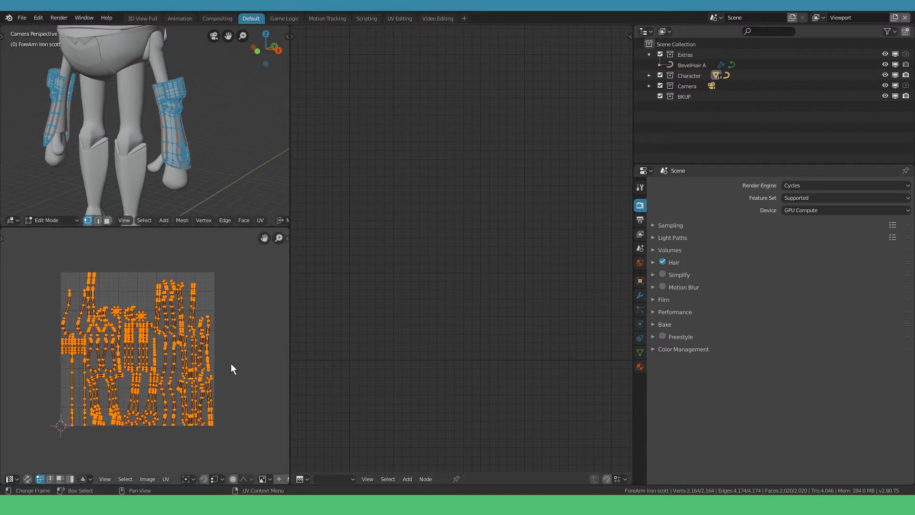
{"action": "left_click", "coordinate": [166, 478]}
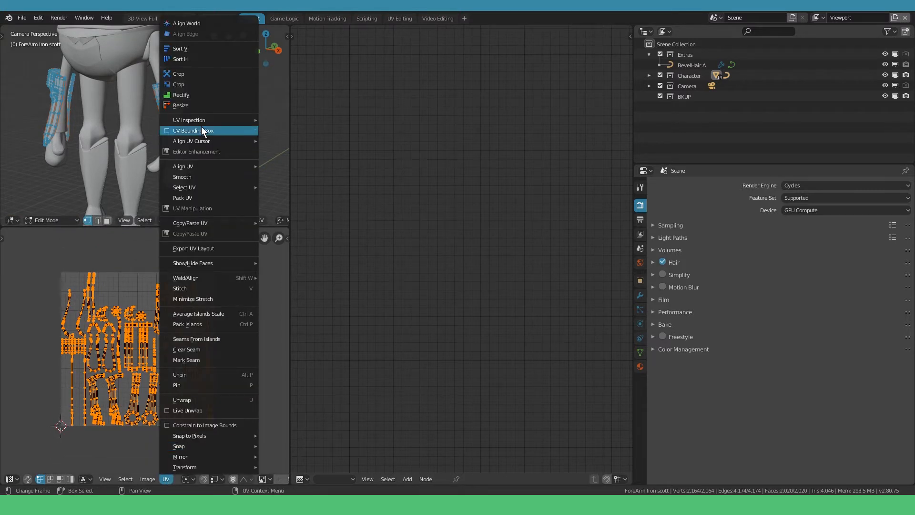
{"action": "left_click", "coordinate": [204, 248]}
{"action": "left_click", "coordinate": [73, 479]}
{"action": "type", "text": "Textures"}
{"action": "key", "text": "Return"}
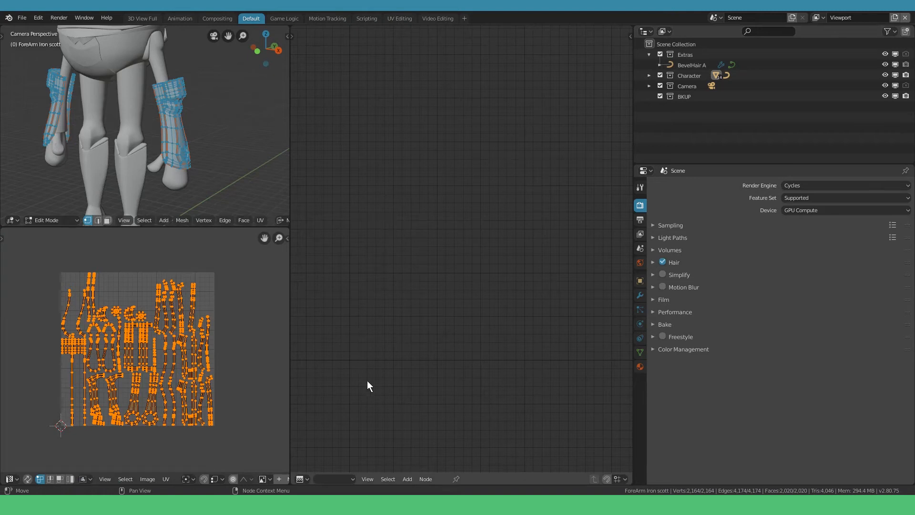
{"action": "mouse_move", "coordinate": [222, 504]}
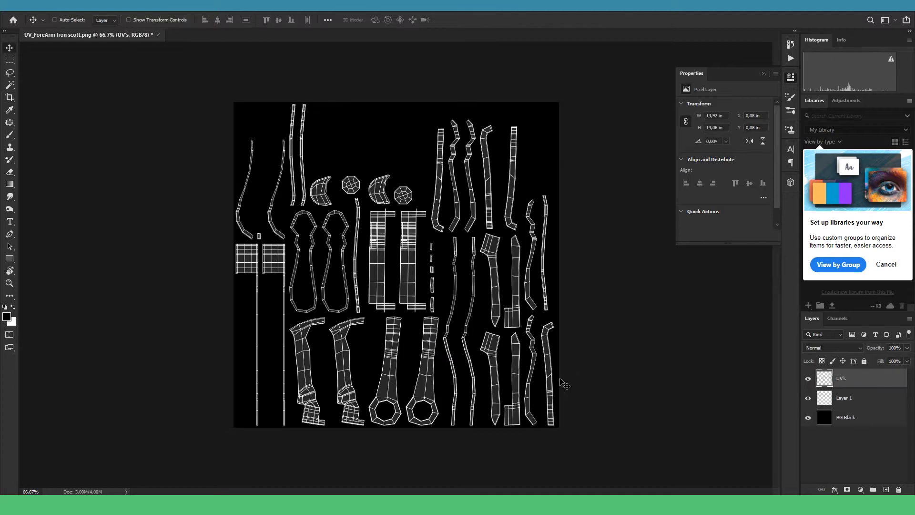
Create a new material named Carpaint.Blue on the LowerLegs object.
{"action": "mouse_move", "coordinate": [383, 317]}
{"action": "left_mouse_down"}
{"action": "mouse_move", "coordinate": [448, 409]}
{"action": "mouse_move", "coordinate": [440, 329]}
{"action": "left_mouse_up"}
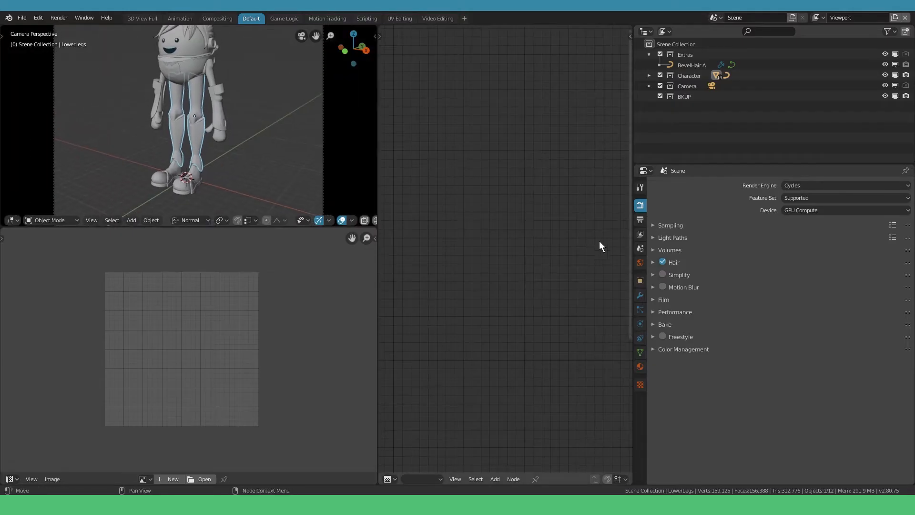
{"action": "left_click", "coordinate": [640, 367]}
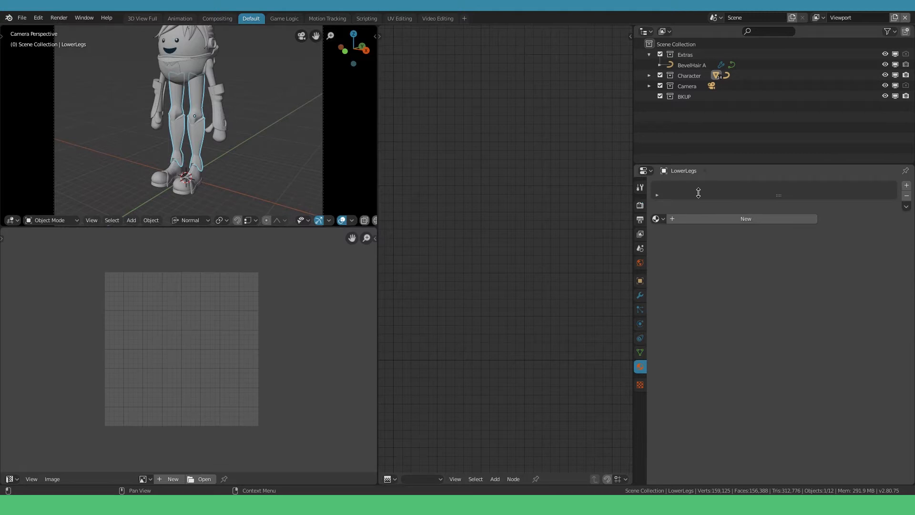
{"action": "left_click", "coordinate": [698, 220]}
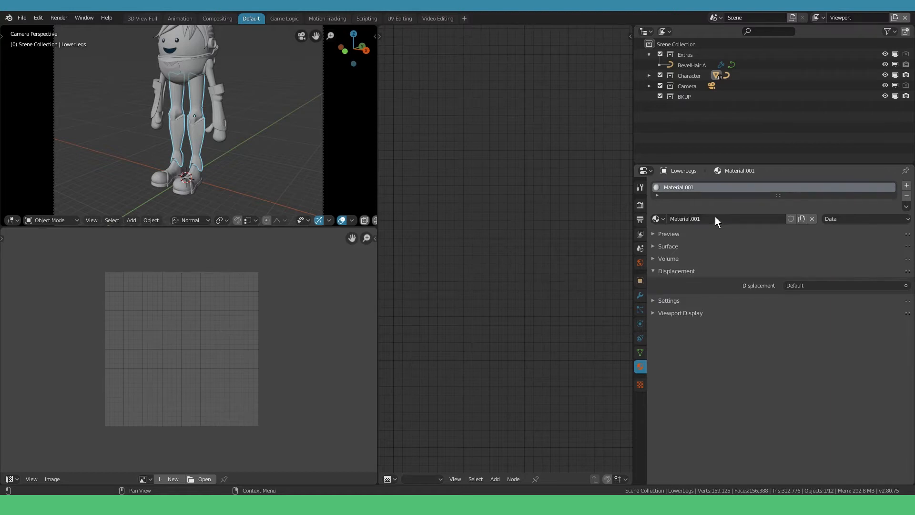
{"action": "left_click", "coordinate": [715, 218]}
{"action": "type", "text": "Carpaint.Blue"}
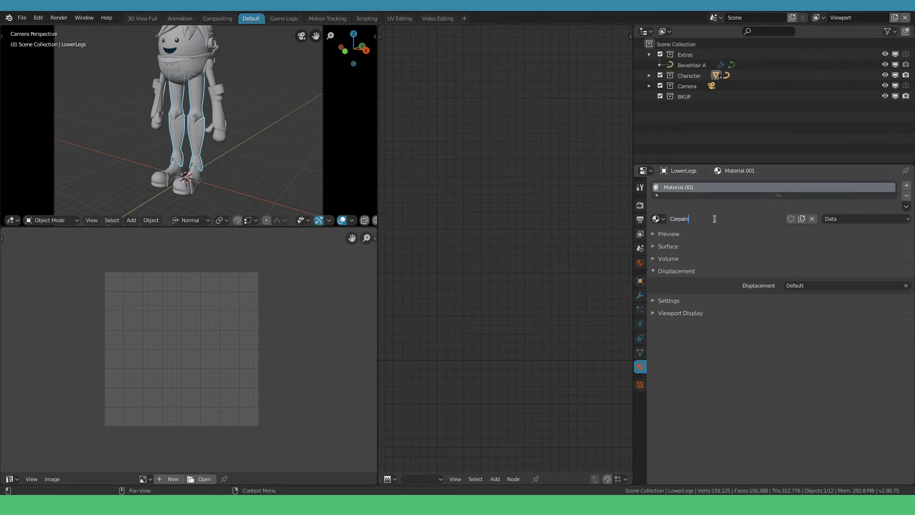
{"action": "key", "text": "Return"}
Add a second material slot to LowerLegs with a new material named Kevlar.
{"action": "left_click", "coordinate": [906, 185]}
{"action": "left_click", "coordinate": [696, 242]}
{"action": "left_click", "coordinate": [693, 242]}
{"action": "type", "text": "Kevl"}
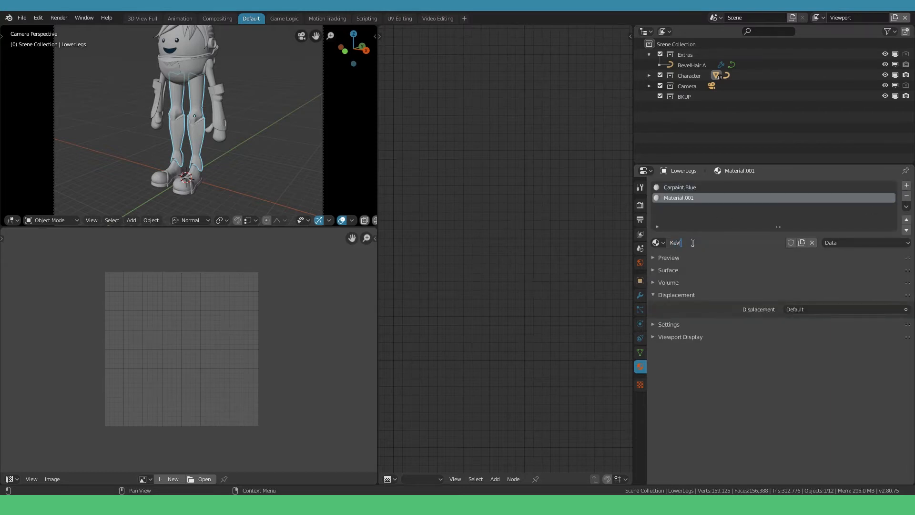
{"action": "type", "text": "ar"}
{"action": "key", "text": "Return"}
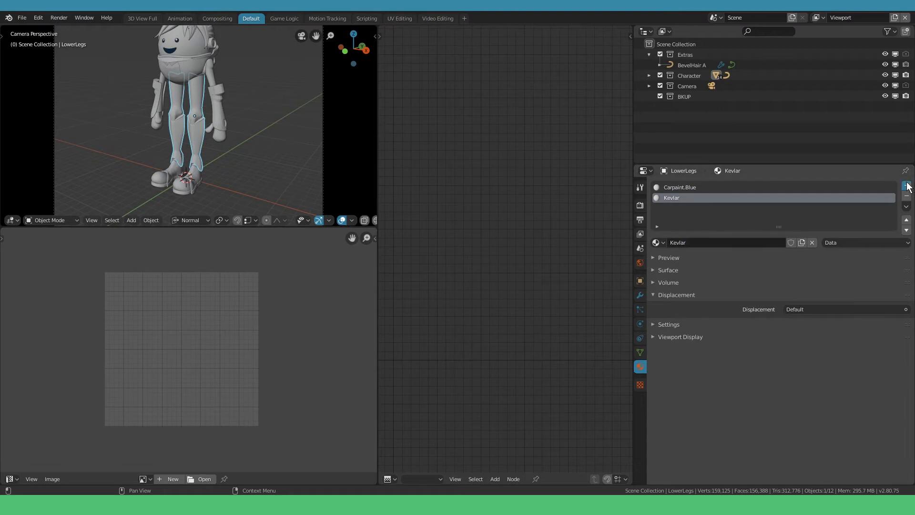
Add a third material slot to LowerLegs with a new material named SoftCushion.Green.
{"action": "left_click", "coordinate": [906, 186]}
{"action": "left_click", "coordinate": [687, 244]}
{"action": "left_click", "coordinate": [693, 242]}
{"action": "type", "text": "SoftCushion.Green"}
{"action": "key", "text": "Return"}
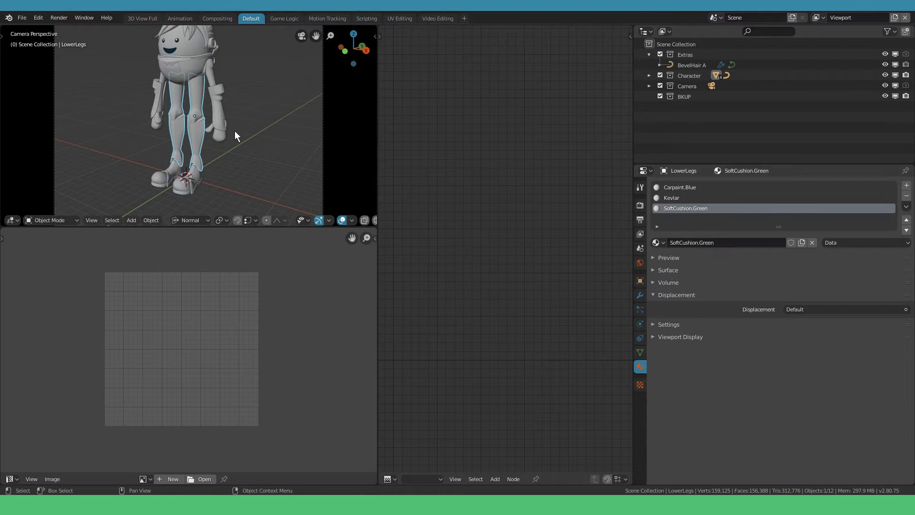
Enter Edit Mode on LowerLegs, select the linked shin guard parts of both legs and assign them the Carpaint.Blue material.
{"action": "scroll", "coordinate": [516, 233], "scroll_direction": "down", "scroll_amount": 1}
{"action": "scroll", "coordinate": [202, 136], "scroll_direction": "up", "scroll_amount": 2}
{"action": "left_click_drag", "start_coordinate": [221, 226], "coordinate": [221, 276]}
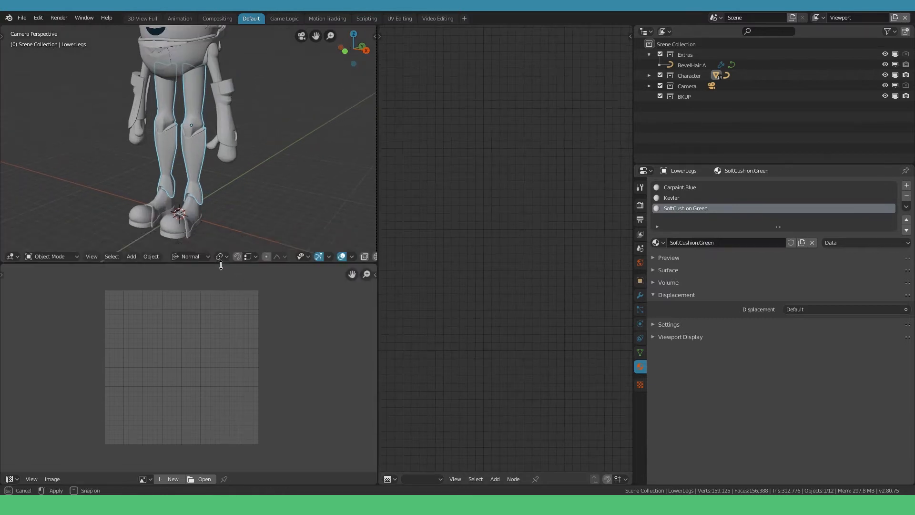
{"action": "key", "text": "Tab"}
{"action": "left_click", "coordinate": [694, 188]}
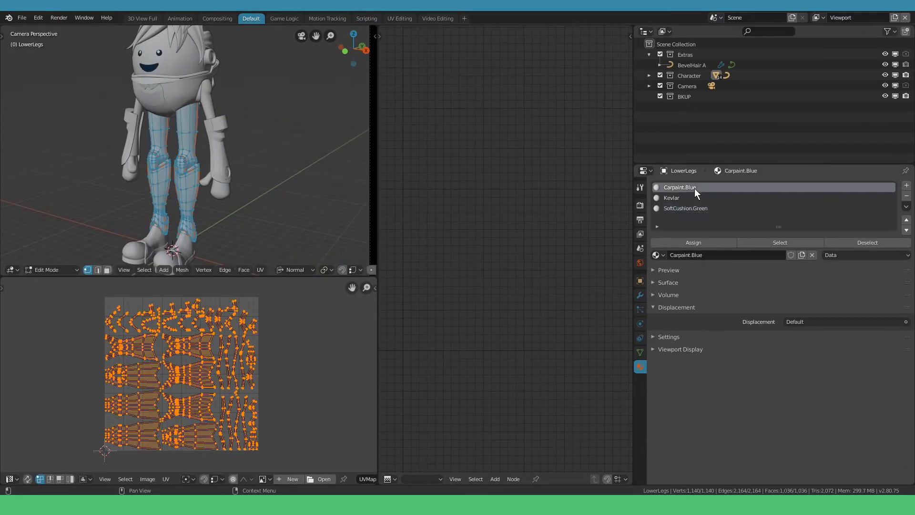
{"action": "scroll", "coordinate": [265, 222], "scroll_direction": "up", "scroll_amount": 2}
{"action": "key", "text": "alt+a"}
{"action": "key", "text": "l"}
{"action": "key", "text": "l"}
{"action": "key", "text": "l"}
{"action": "key", "text": "l"}
{"action": "left_click", "coordinate": [691, 239]}
Select the linked upper leg and knee meshes of both legs and assign them the Kevlar material.
{"action": "scroll", "coordinate": [215, 182], "scroll_direction": "up", "scroll_amount": 4}
{"action": "key", "text": "alt+a"}
{"action": "key", "text": "l"}
{"action": "key", "text": "l"}
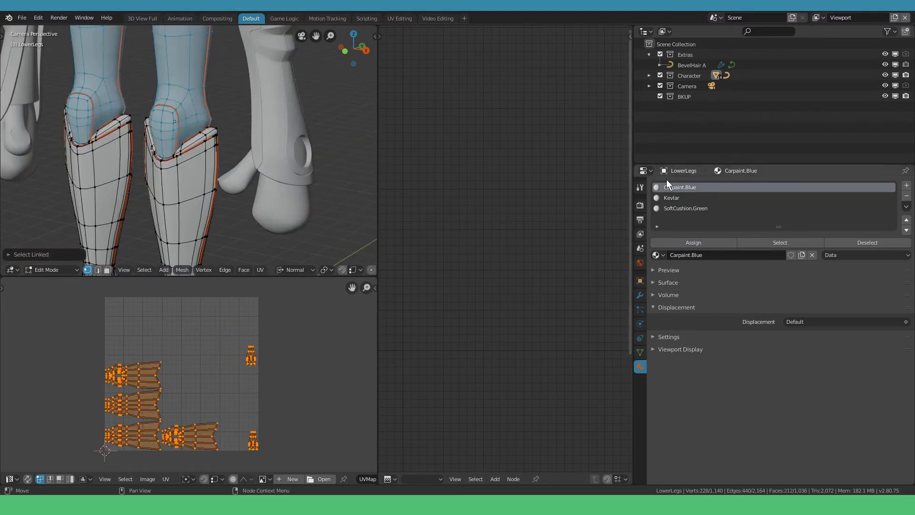
{"action": "left_click", "coordinate": [672, 197]}
{"action": "left_click", "coordinate": [691, 243]}
Select the cushion rims above both shin guards using similar Face Regions, assign them SoftCushion.Green and return to Object Mode.
{"action": "key", "text": "alt+a"}
{"action": "scroll", "coordinate": [189, 129], "scroll_direction": "down", "scroll_amount": 2}
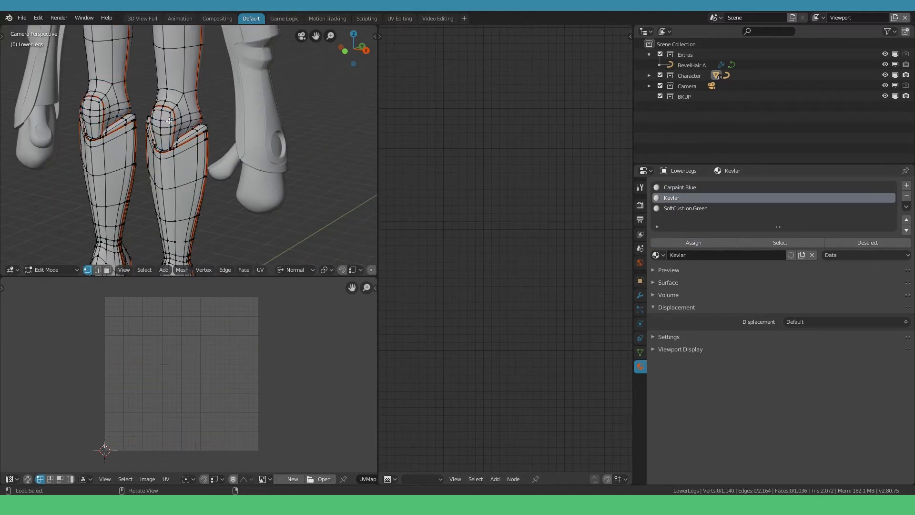
{"action": "scroll", "coordinate": [189, 129], "scroll_direction": "up", "scroll_amount": 2}
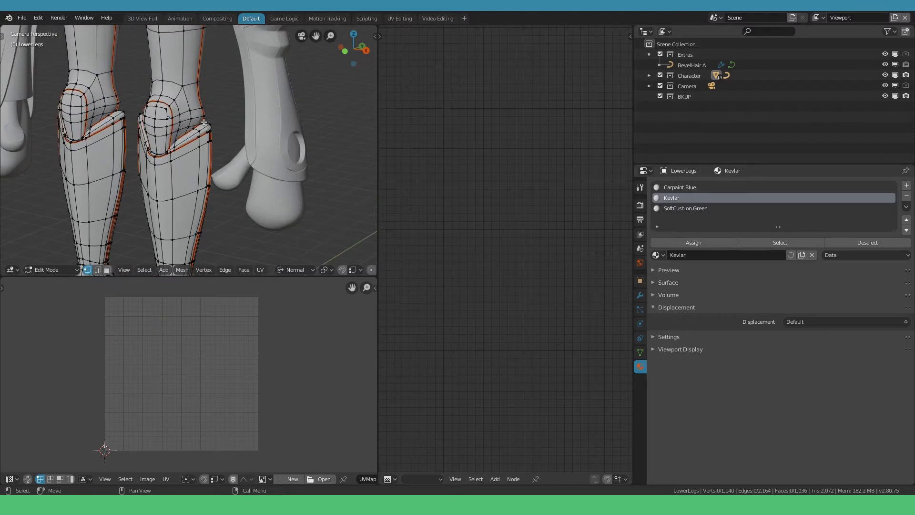
{"action": "key", "text": "l"}
{"action": "key", "text": "shift+g"}
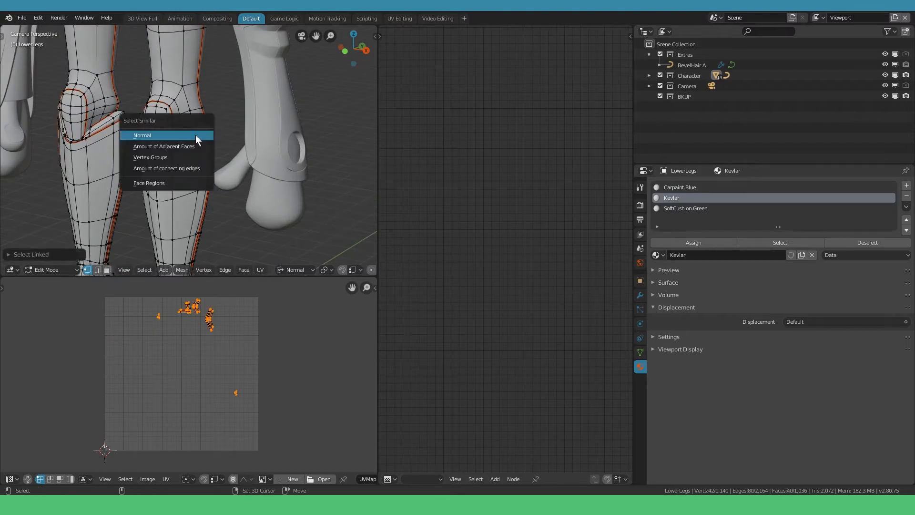
{"action": "left_click", "coordinate": [175, 184]}
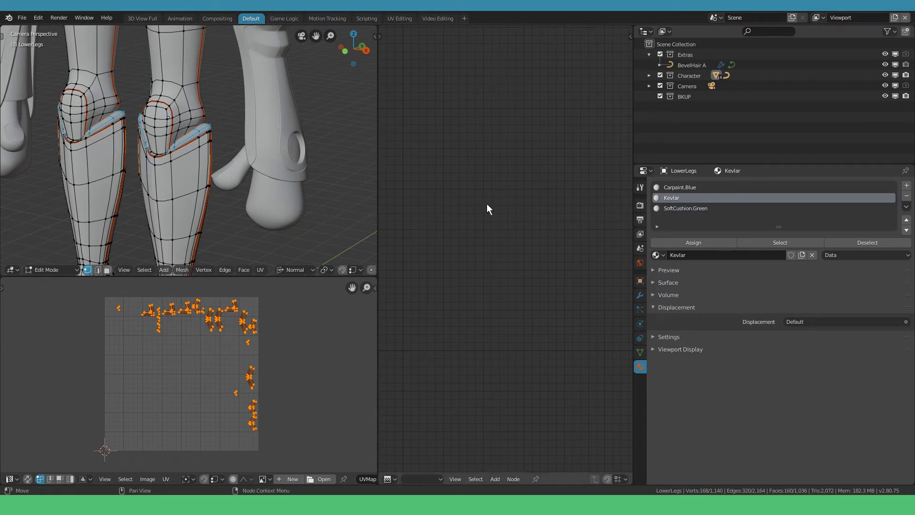
{"action": "left_click", "coordinate": [684, 208]}
{"action": "key", "text": "Tab"}
Add an Emission shader to the Carpaint.Blue material, connect it to the Material Output's Surface and set its color to pure blue.
{"action": "left_click", "coordinate": [689, 187]}
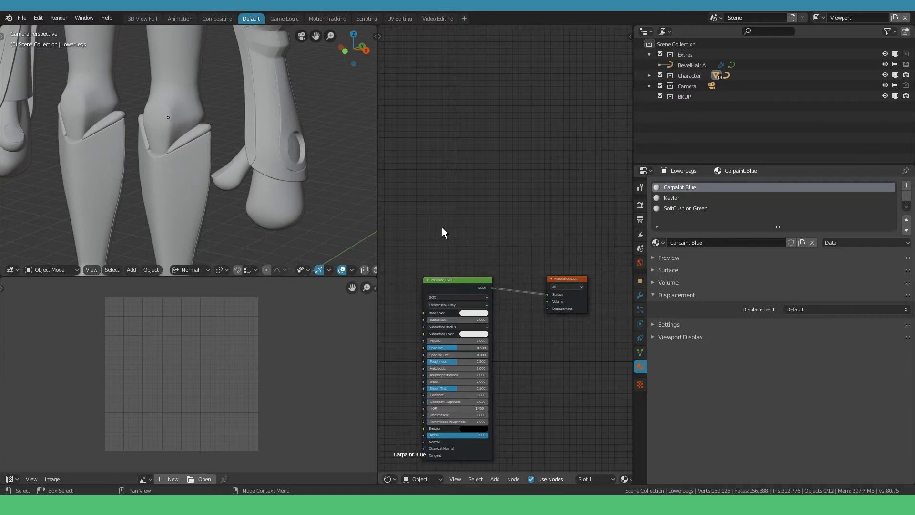
{"action": "key", "text": "shift+a"}
{"action": "mouse_move", "coordinate": [441, 228]}
{"action": "left_click", "coordinate": [494, 260]}
{"action": "left_click", "coordinate": [438, 204]}
{"action": "left_click", "coordinate": [460, 208], "text": "ctrl+shift"}
{"action": "left_click_drag", "start_coordinate": [460, 208], "coordinate": [452, 210]}
{"action": "left_click", "coordinate": [459, 224]}
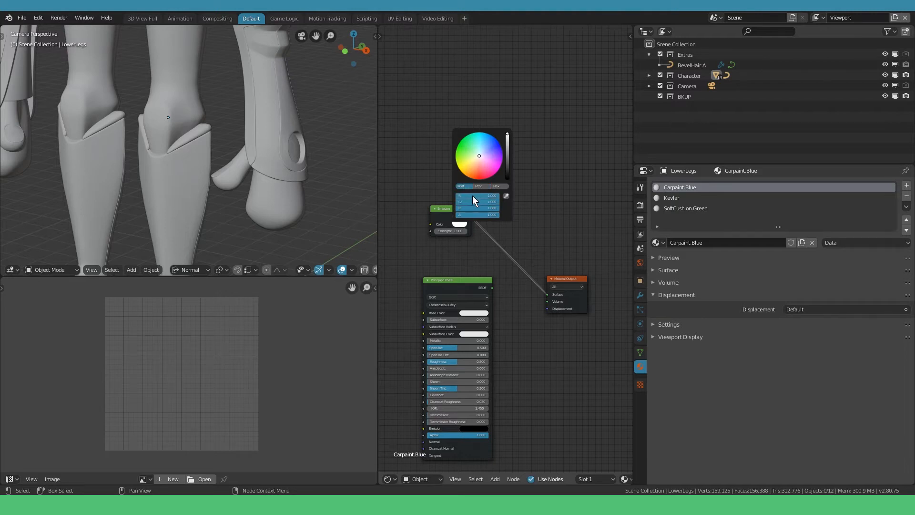
{"action": "left_click_drag", "start_coordinate": [493, 196], "coordinate": [464, 202]}
{"action": "left_click", "coordinate": [462, 223]}
Add an Emission shader to the Kevlar material, connect it to the Material Output's Surface and set its color to pure red.
{"action": "left_click", "coordinate": [674, 198]}
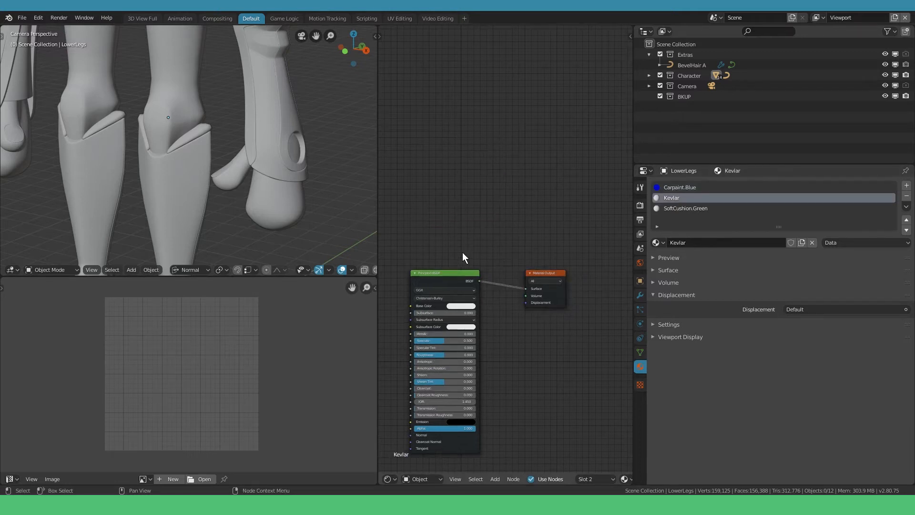
{"action": "key", "text": "shift+a"}
{"action": "mouse_move", "coordinate": [444, 229]}
{"action": "left_click", "coordinate": [494, 261]}
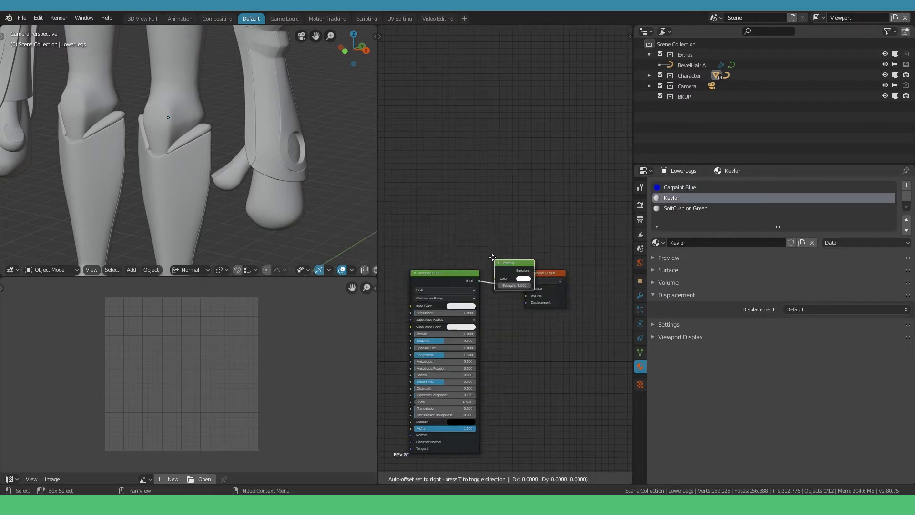
{"action": "left_click", "coordinate": [442, 202]}
{"action": "left_click", "coordinate": [441, 204], "text": "ctrl+shift"}
{"action": "left_click", "coordinate": [451, 215]}
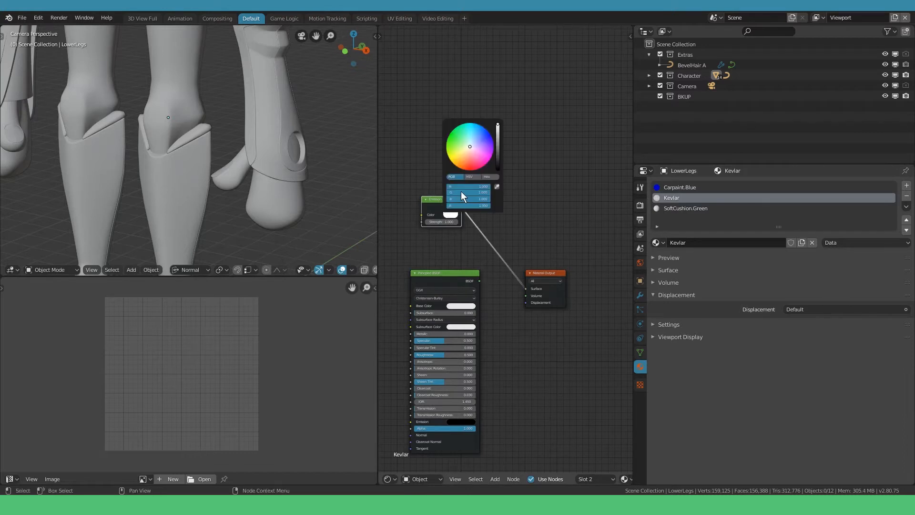
{"action": "left_click_drag", "start_coordinate": [477, 193], "coordinate": [446, 199]}
Add an Emission shader to the SoftCushion.Green material, connect it to the Material Output's Surface and set its color to pure green.
{"action": "left_click", "coordinate": [686, 209]}
{"action": "left_click_drag", "start_coordinate": [495, 278], "coordinate": [466, 274]}
{"action": "key", "text": "shift+a"}
{"action": "mouse_move", "coordinate": [447, 221]}
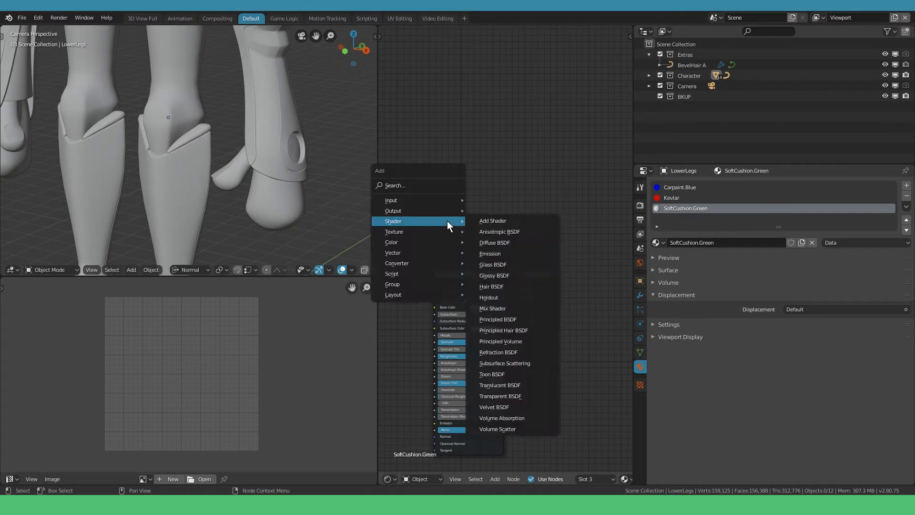
{"action": "left_click", "coordinate": [494, 253]}
{"action": "left_click", "coordinate": [442, 203]}
{"action": "left_click_drag", "start_coordinate": [534, 275], "coordinate": [569, 272]}
{"action": "left_click", "coordinate": [469, 220]}
{"action": "left_click_drag", "start_coordinate": [495, 191], "coordinate": [453, 191]}
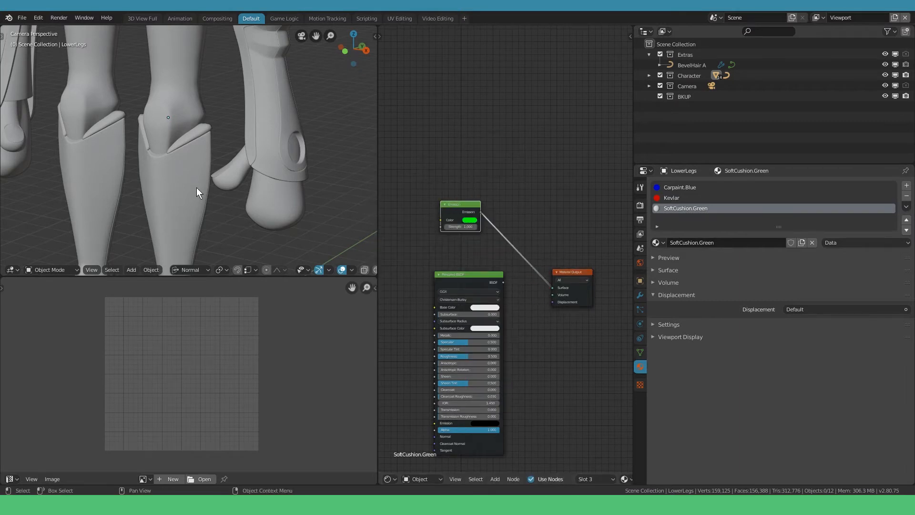
Switch the 3D viewport to Rendered shading and frame the character's legs.
{"action": "key", "text": "z"}
{"action": "scroll", "coordinate": [194, 172], "scroll_direction": "down", "scroll_amount": 3}
{"action": "middle_click_drag", "start_coordinate": [219, 141], "coordinate": [229, 163], "text": "shift"}
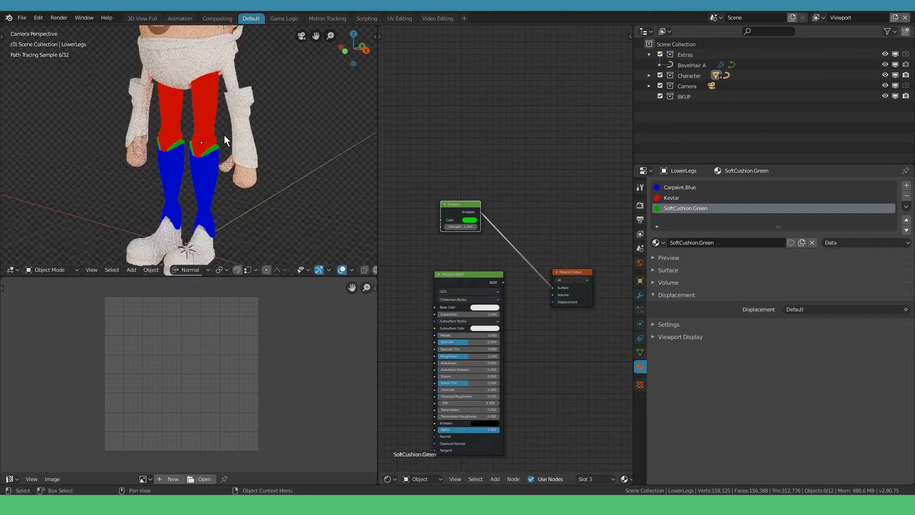
Move the Emission and Principled BSDF nodes farther away from the Material Output.
{"action": "scroll", "coordinate": [493, 141], "scroll_direction": "down", "scroll_amount": 1}
{"action": "left_click_drag", "start_coordinate": [465, 195], "coordinate": [420, 196]}
{"action": "left_click_drag", "start_coordinate": [472, 254], "coordinate": [423, 256]}
{"action": "left_click", "coordinate": [457, 279]}
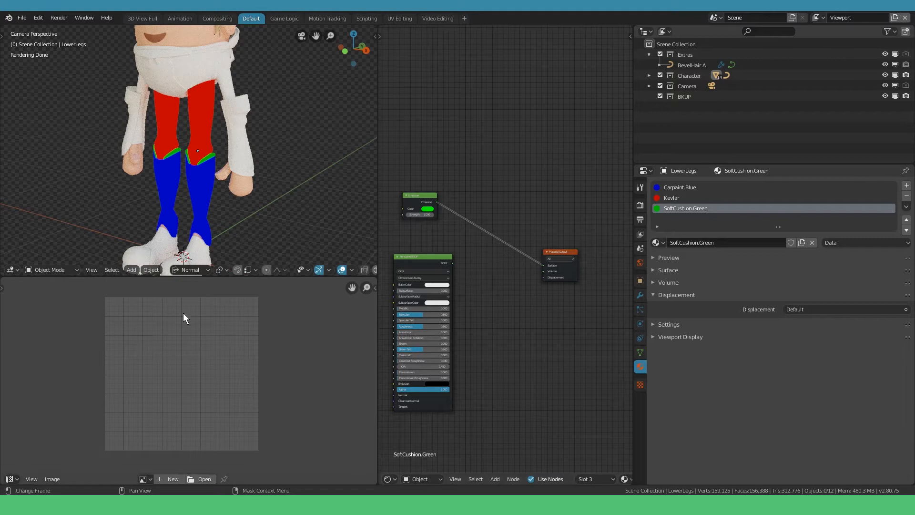
Create a new blank image named ID.Legs.RGB in the image editor.
{"action": "left_click", "coordinate": [172, 479]}
{"action": "left_click", "coordinate": [217, 401]}
{"action": "type", "text": "IDL"}
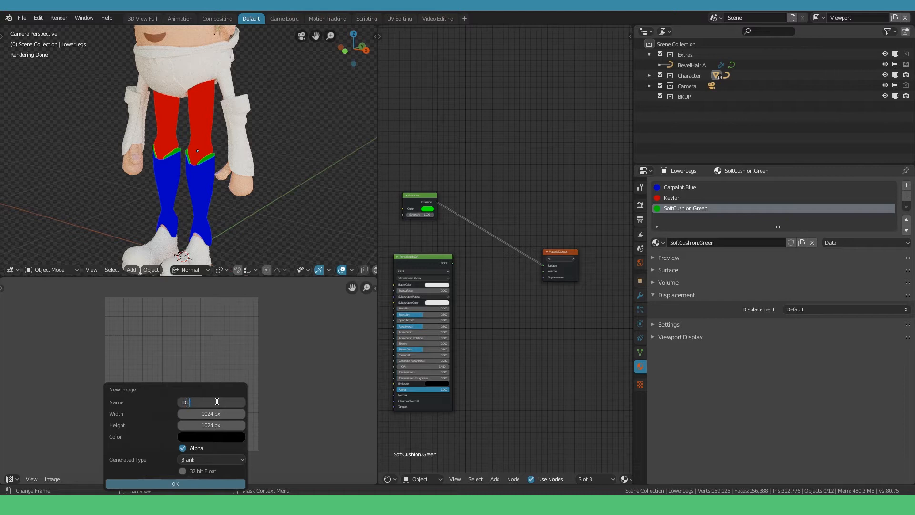
{"action": "type", "text": "Legs.RGB"}
{"action": "key", "text": "Return"}
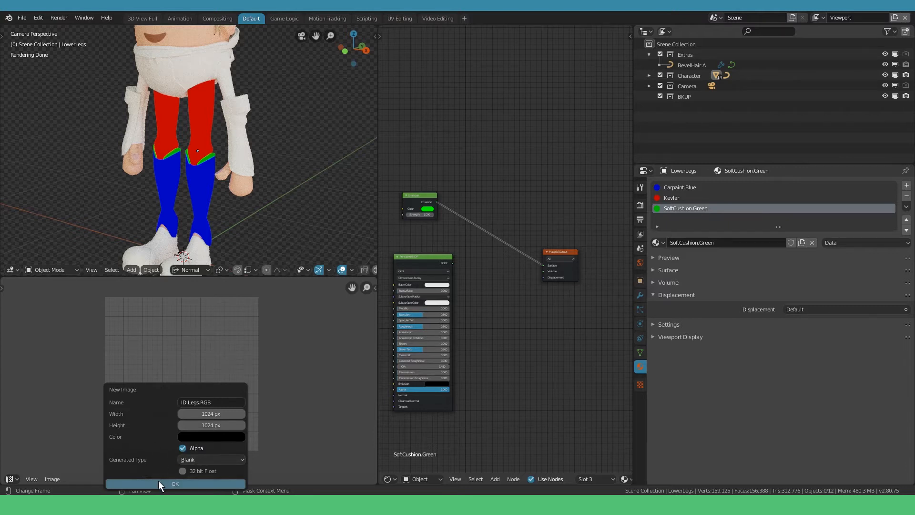
{"action": "left_click", "coordinate": [172, 482]}
{"action": "scroll", "coordinate": [200, 383], "scroll_direction": "down", "scroll_amount": 6}
{"action": "scroll", "coordinate": [199, 374], "scroll_direction": "up", "scroll_amount": 2}
{"action": "middle_click_drag", "start_coordinate": [198, 372], "coordinate": [190, 362]}
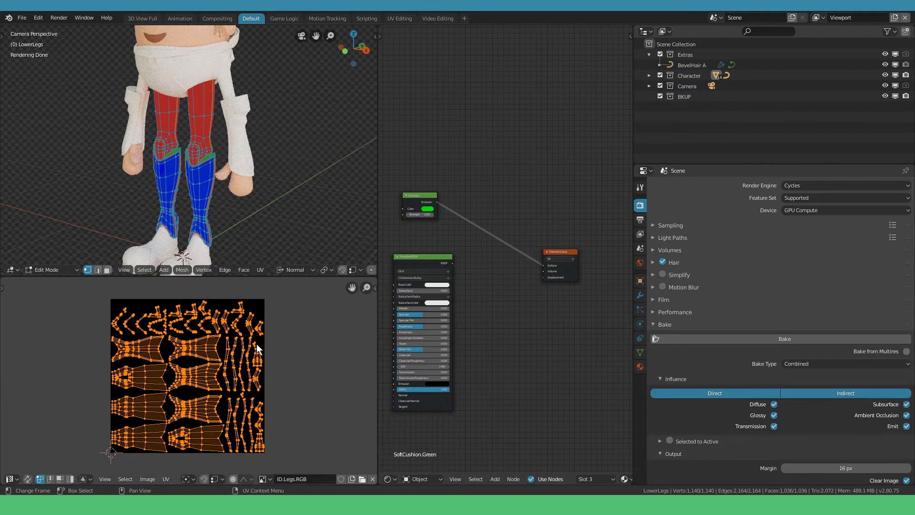
Add an Image Texture node to the SoftCushion.Green material beside the Principled BSDF and make the node narrower.
{"action": "key", "text": "shift+a"}
{"action": "mouse_move", "coordinate": [449, 351]}
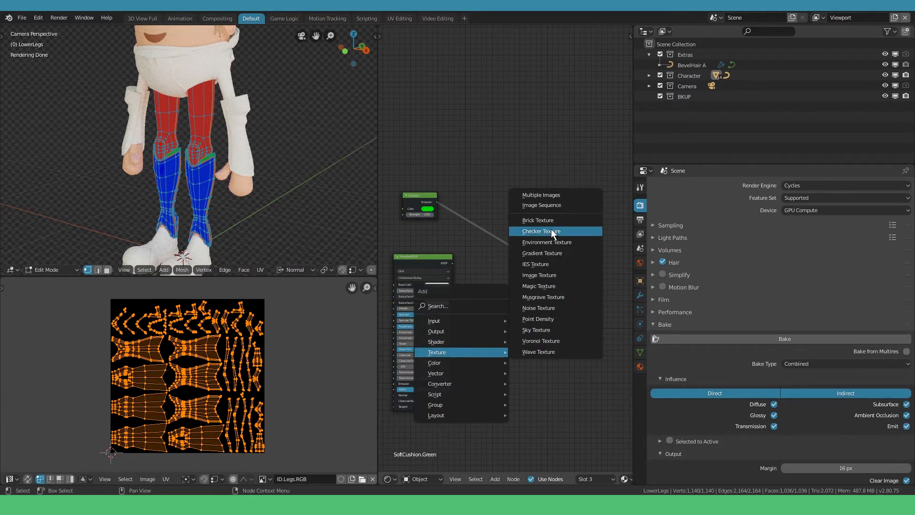
{"action": "left_click", "coordinate": [541, 275]}
{"action": "left_click", "coordinate": [470, 296]}
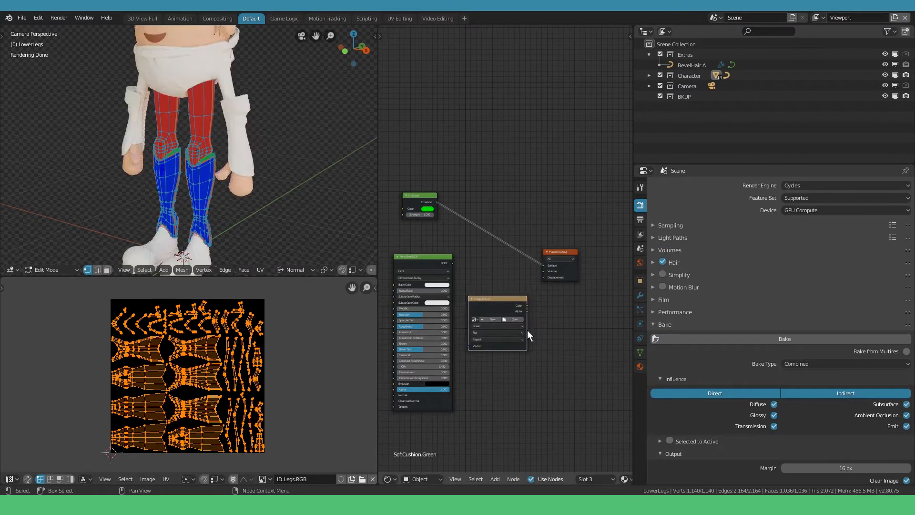
{"action": "left_click_drag", "start_coordinate": [528, 329], "coordinate": [498, 328]}
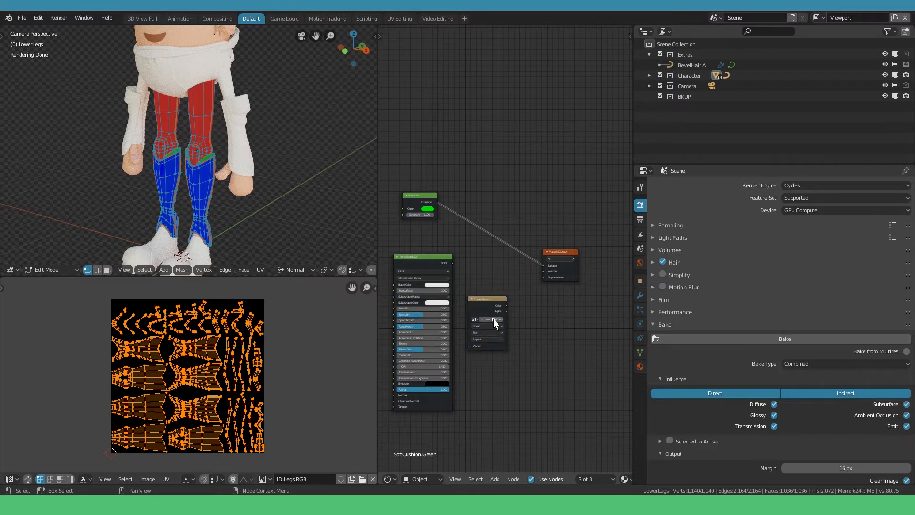
Assign the ID.Legs.RGB image to the Image Texture node in the SoftCushion.Green material.
{"action": "scroll", "coordinate": [493, 318], "scroll_direction": "up", "scroll_amount": 5}
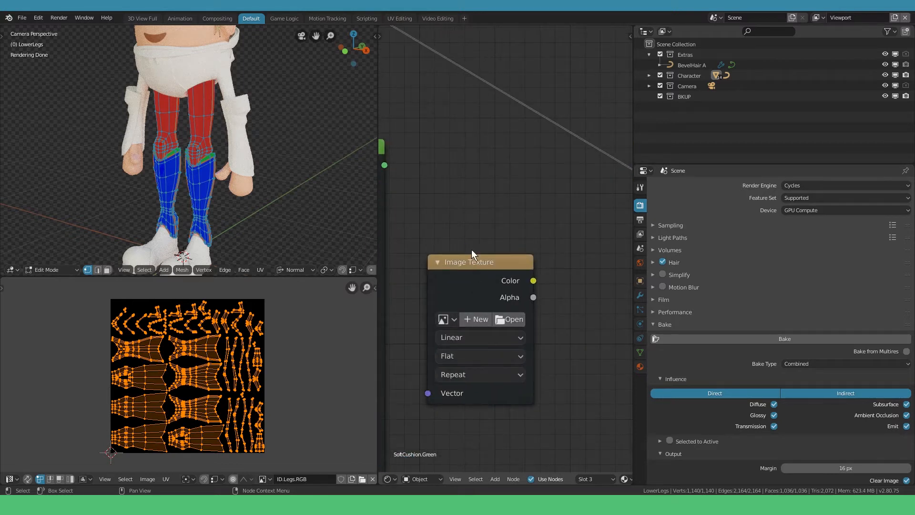
{"action": "left_click", "coordinate": [448, 319]}
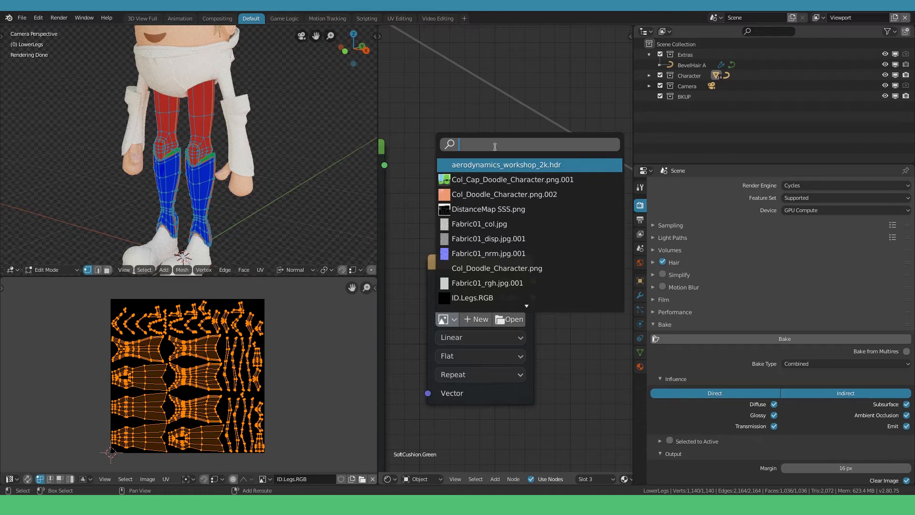
{"action": "type", "text": "ID"}
{"action": "key", "text": "Return"}
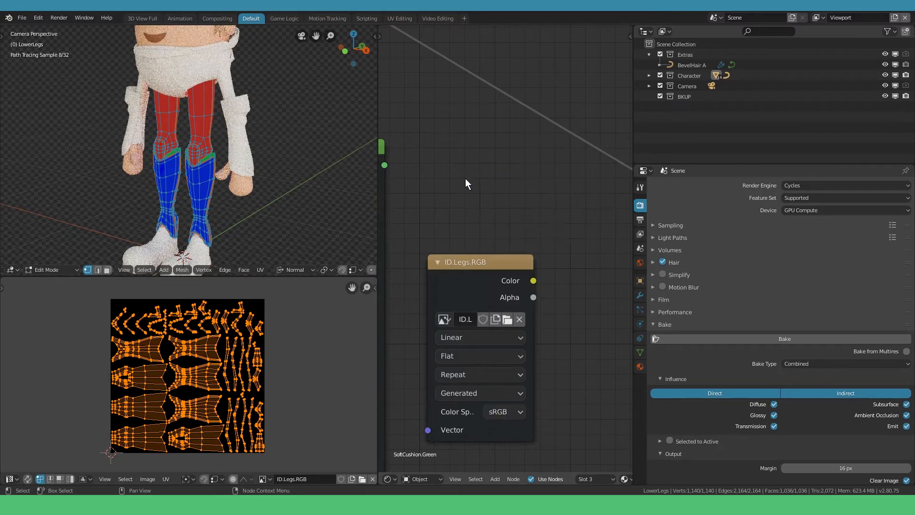
Copy the ID.Legs.RGB texture node into the Kevlar material and place it between the Principled BSDF and the Material Output.
{"action": "scroll", "coordinate": [483, 245], "scroll_direction": "down", "scroll_amount": 1}
{"action": "left_click", "coordinate": [476, 265]}
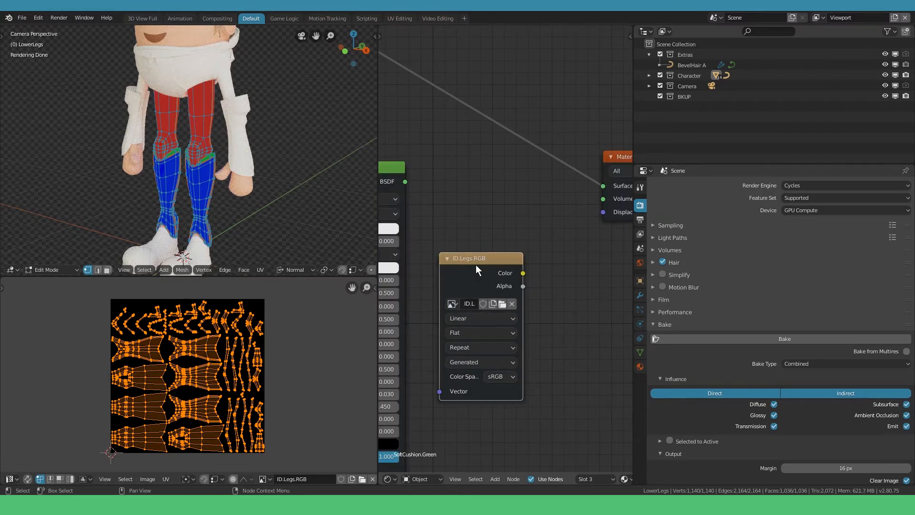
{"action": "scroll", "coordinate": [562, 475], "scroll_direction": "down", "scroll_amount": 4}
{"action": "left_click", "coordinate": [509, 478]}
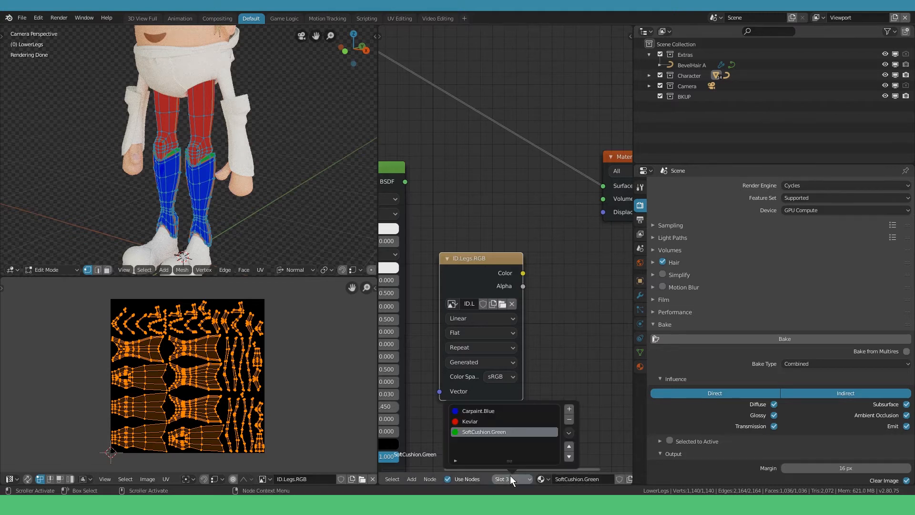
{"action": "left_click", "coordinate": [475, 421]}
{"action": "scroll", "coordinate": [516, 253], "scroll_direction": "down", "scroll_amount": 5}
{"action": "key", "text": "ctrl+v"}
{"action": "left_click_drag", "start_coordinate": [493, 253], "coordinate": [534, 263]}
{"action": "scroll", "coordinate": [536, 270], "scroll_direction": "up", "scroll_amount": 4}
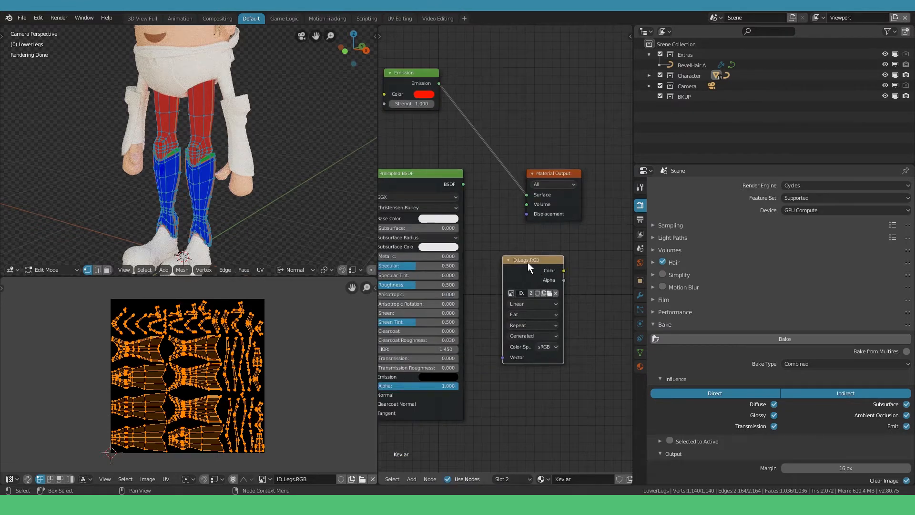
Paste the ID.Legs.RGB texture node into the Carpaint.Blue material and check that the Kevlar and SoftCushion.Green materials contain it.
{"action": "left_click", "coordinate": [516, 478]}
{"action": "left_click", "coordinate": [504, 432]}
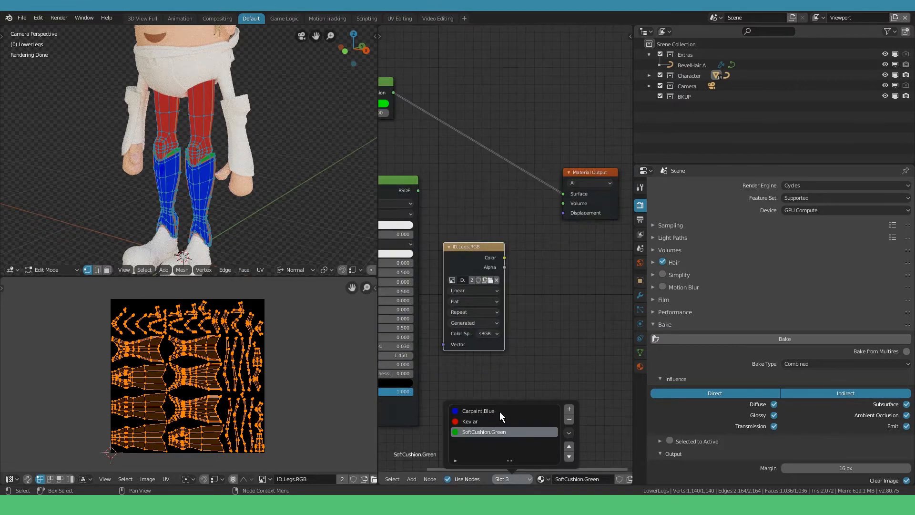
{"action": "left_click", "coordinate": [499, 410]}
{"action": "key", "text": "ctrl+v"}
{"action": "left_click_drag", "start_coordinate": [492, 266], "coordinate": [548, 278]}
{"action": "left_click", "coordinate": [508, 479]}
{"action": "left_click", "coordinate": [497, 422]}
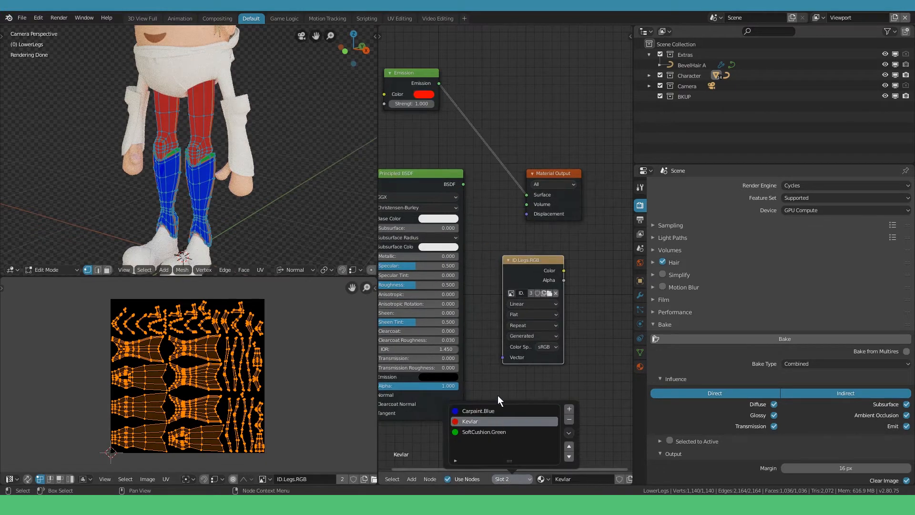
{"action": "left_click", "coordinate": [510, 478]}
{"action": "left_click", "coordinate": [497, 430]}
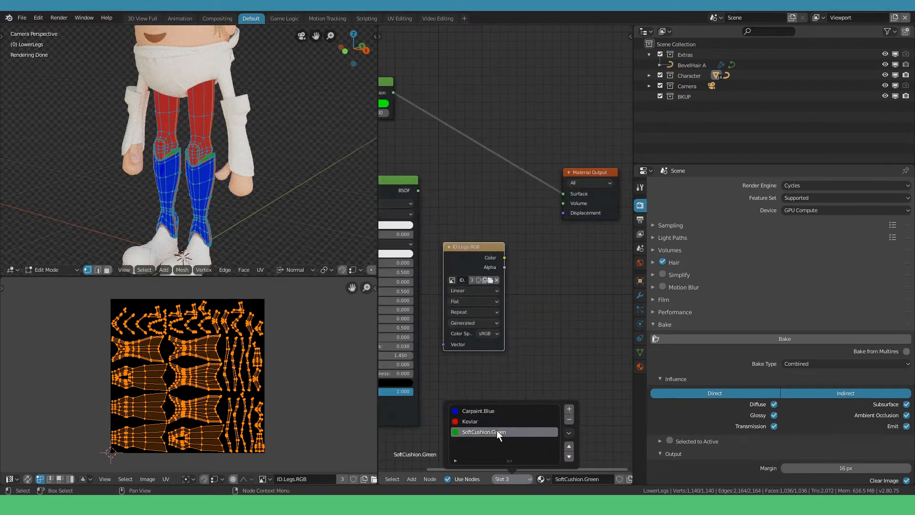
Return to Object Mode, select the LowerLegs object and bake its Combined pass to the ID.Legs.RGB image.
{"action": "key", "text": "Tab"}
{"action": "left_click", "coordinate": [204, 195]}
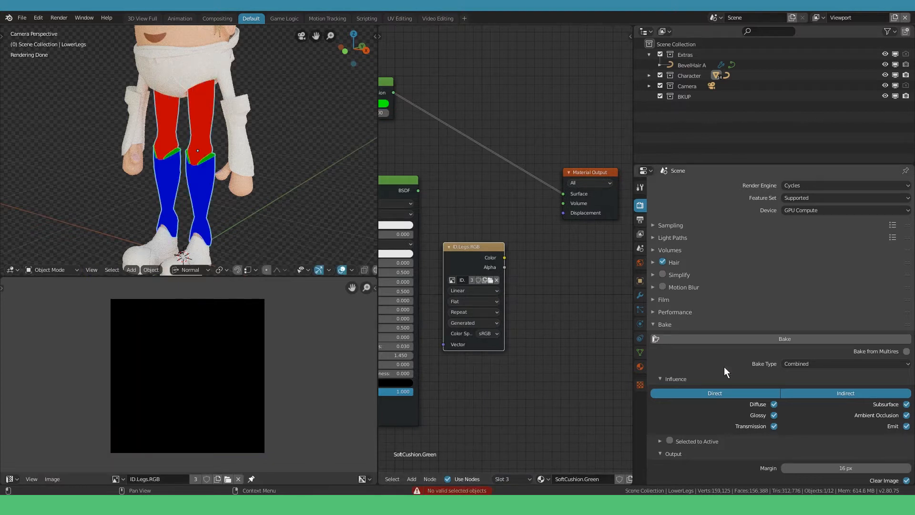
{"action": "left_click", "coordinate": [787, 339]}
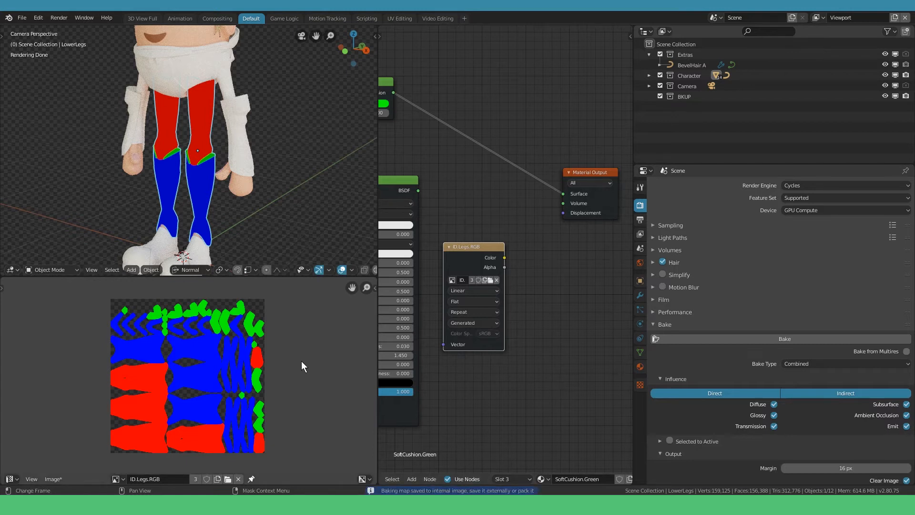
Save the baked image as ID.Legs.RGB.png in the Textures folder.
{"action": "key", "text": "shift+alt+s"}
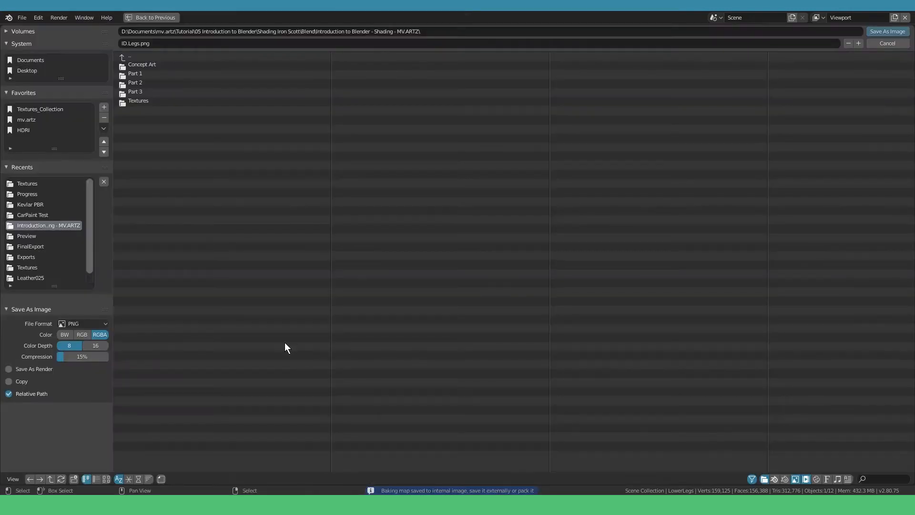
{"action": "left_click", "coordinate": [167, 102]}
{"action": "left_click", "coordinate": [178, 41]}
{"action": "left_click", "coordinate": [184, 41]}
{"action": "key", "text": "Left"}
{"action": "key", "text": "Left"}
{"action": "key", "text": "Left"}
{"action": "key", "text": "Left"}
{"action": "type", "text": ".RGB"}
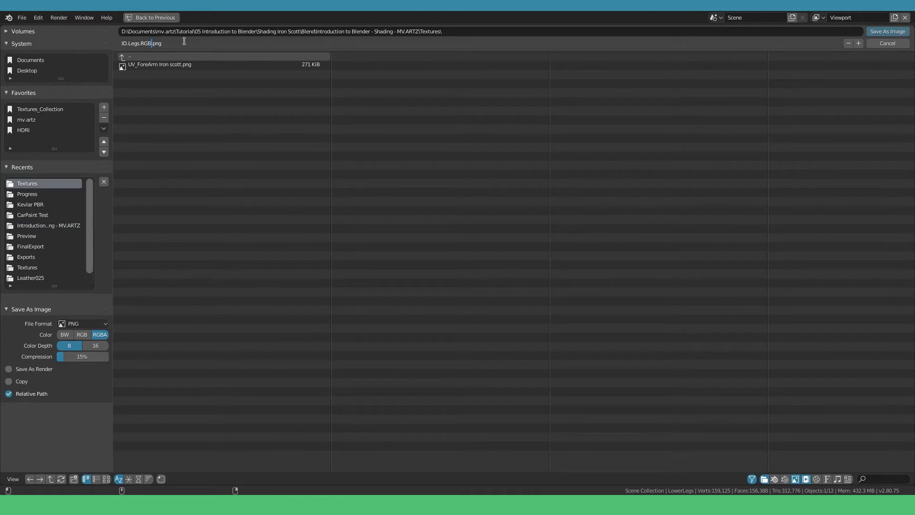
{"action": "key", "text": "Return"}
{"action": "left_click", "coordinate": [887, 32]}
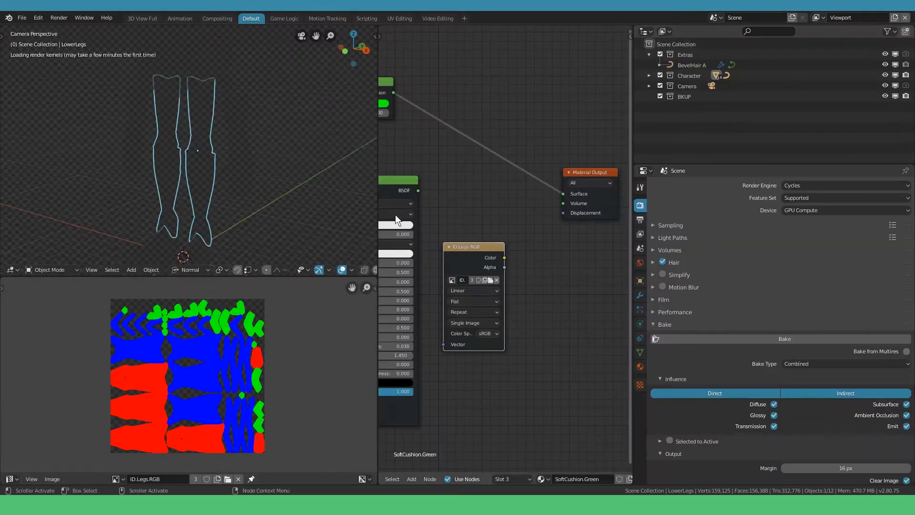
Rename the SoftCushion.Green material to G and reorder the LowerLegs material slots as R, G, B.
{"action": "scroll", "coordinate": [524, 298], "scroll_direction": "down", "scroll_amount": 1}
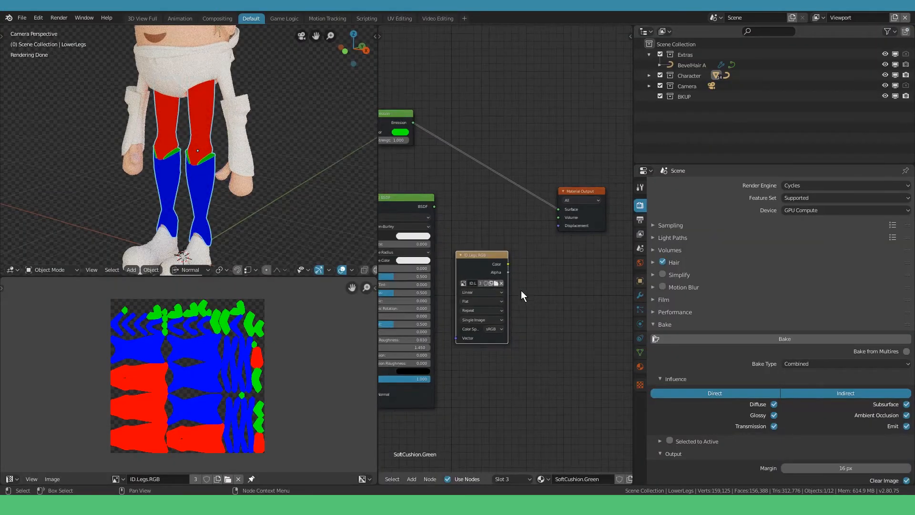
{"action": "left_click", "coordinate": [640, 367]}
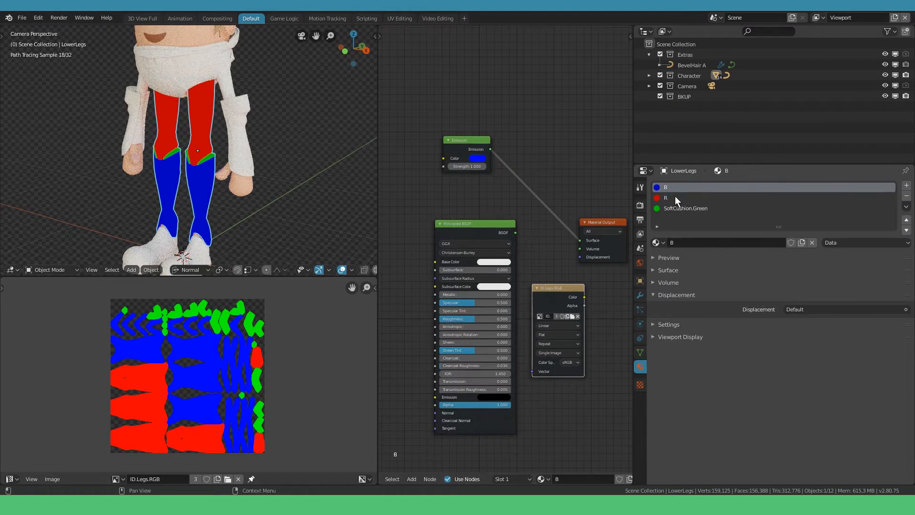
{"action": "double_click", "coordinate": [683, 208]}
{"action": "key", "text": "Return"}
{"action": "left_click", "coordinate": [684, 187]}
{"action": "left_click", "coordinate": [906, 230]}
{"action": "left_click", "coordinate": [907, 230]}
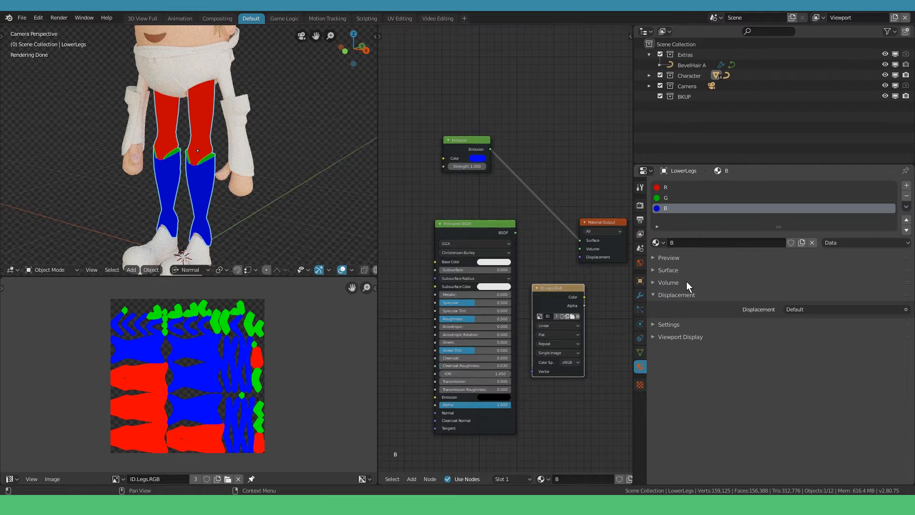
Delete the Principled BSDF and ID.Legs.RGB nodes from the R material and move its Emission node closer to the Material Output.
{"action": "left_click", "coordinate": [680, 188]}
{"action": "left_click", "coordinate": [445, 220]}
{"action": "key", "text": "x"}
{"action": "left_click", "coordinate": [539, 278]}
{"action": "key", "text": "x"}
{"action": "left_click_drag", "start_coordinate": [446, 134], "coordinate": [480, 208]}
Remove the R, G and B material slots from the LowerLegs object.
{"action": "left_click", "coordinate": [906, 196]}
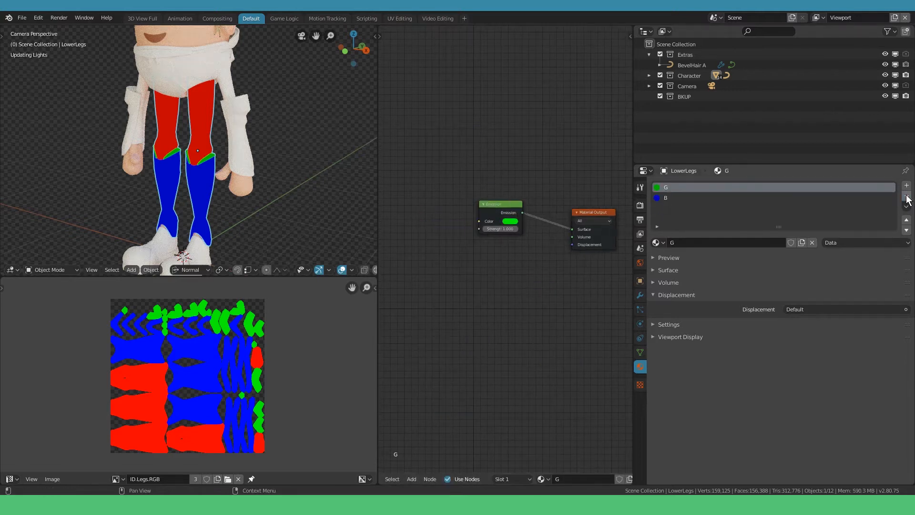
{"action": "left_click", "coordinate": [907, 196]}
{"action": "left_click", "coordinate": [906, 196]}
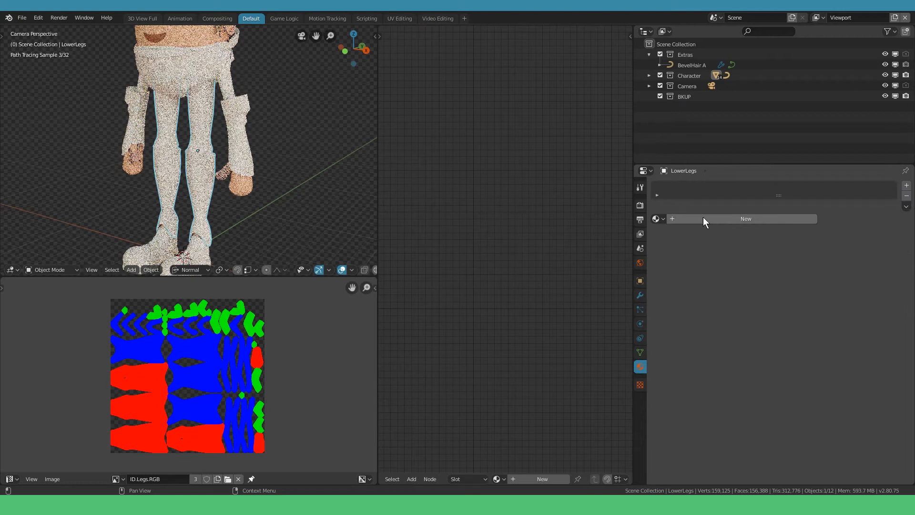
Create a new material for the LowerLegs object and name it IronScottLegs.
{"action": "left_click", "coordinate": [705, 218]}
{"action": "double_click", "coordinate": [709, 220]}
{"action": "type", "text": "IronScottLegs"}
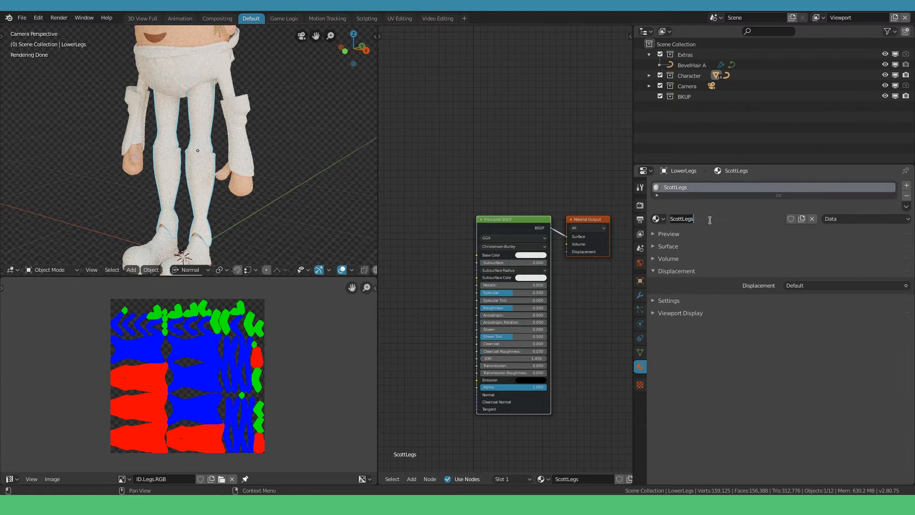
{"action": "key", "text": "Return"}
Enlarge the 3D viewport's height, widen the shader editor and switch the viewport to Solid shading.
{"action": "left_click_drag", "start_coordinate": [7, 324], "coordinate": [6, 353]}
{"action": "left_click_drag", "start_coordinate": [378, 328], "coordinate": [216, 329]}
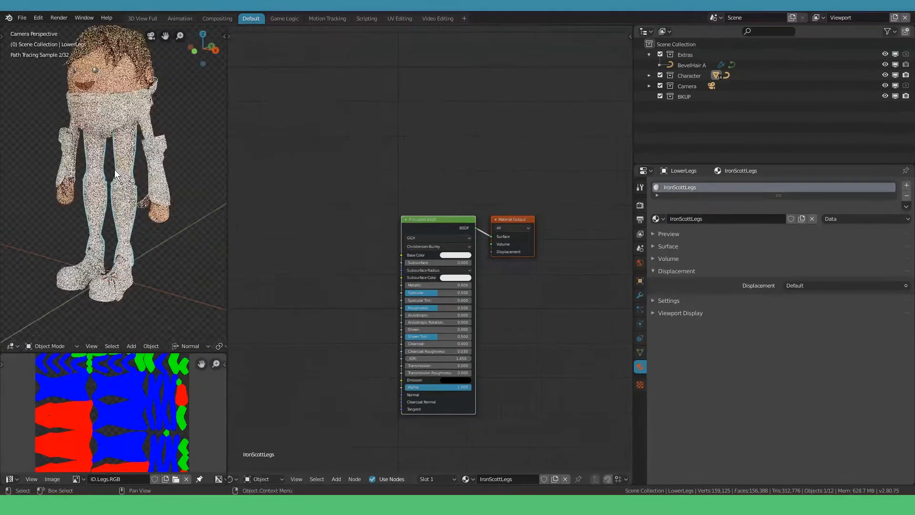
{"action": "key", "text": "z"}
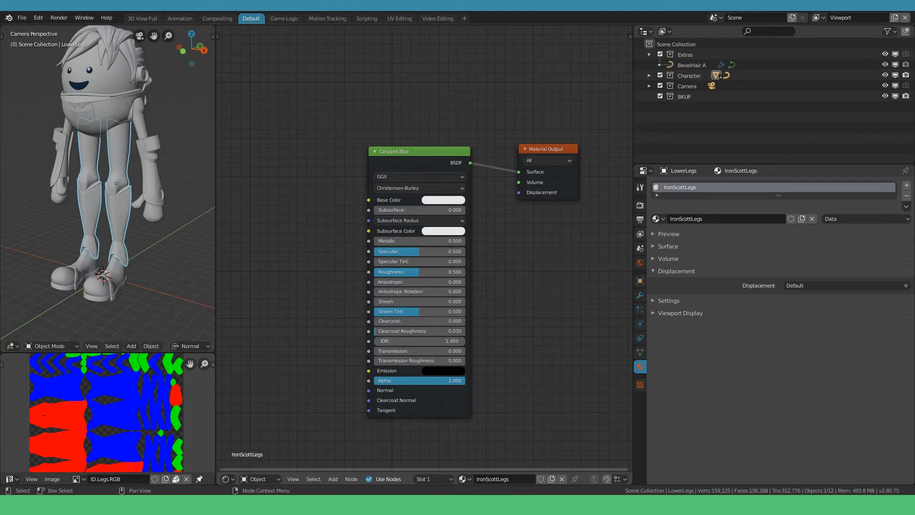
Paste a light blue hex color into the Carpaint.Blue node's Base Color and switch the viewport to Rendered shading.
{"action": "middle_click_drag", "start_coordinate": [433, 200], "coordinate": [482, 204]}
{"action": "left_click", "coordinate": [484, 205]}
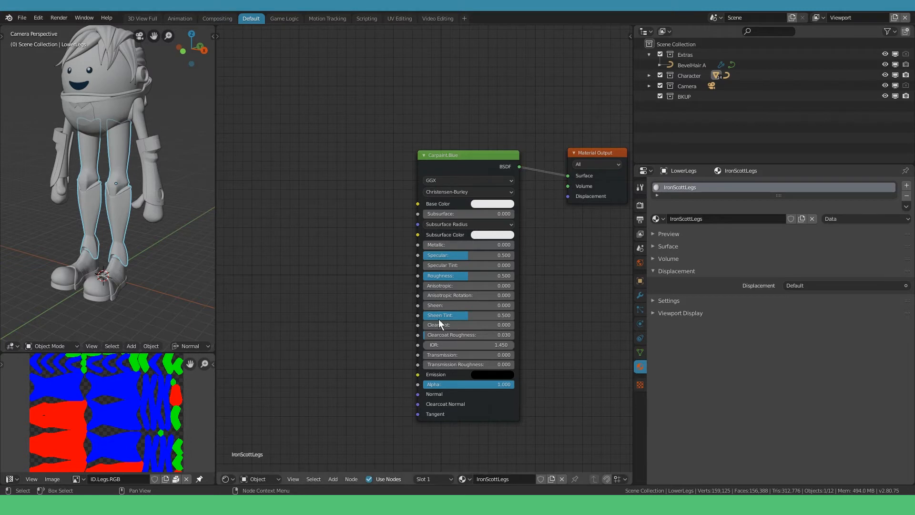
{"action": "left_click", "coordinate": [496, 204]}
{"action": "left_click", "coordinate": [536, 145]}
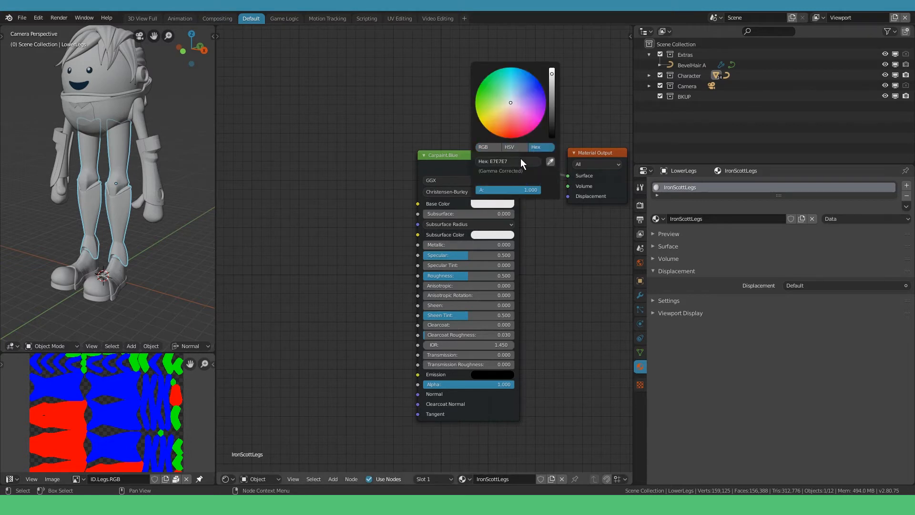
{"action": "key", "text": "ctrl+v"}
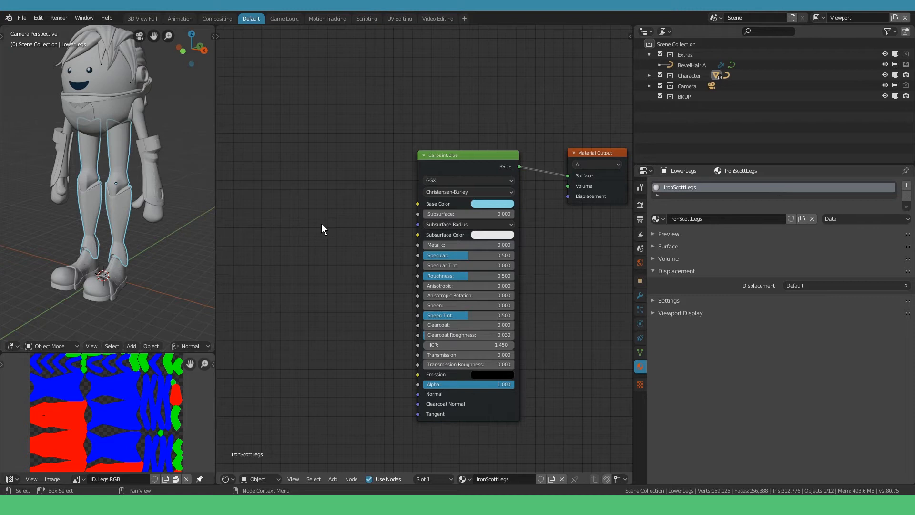
{"action": "key", "text": "shift+z"}
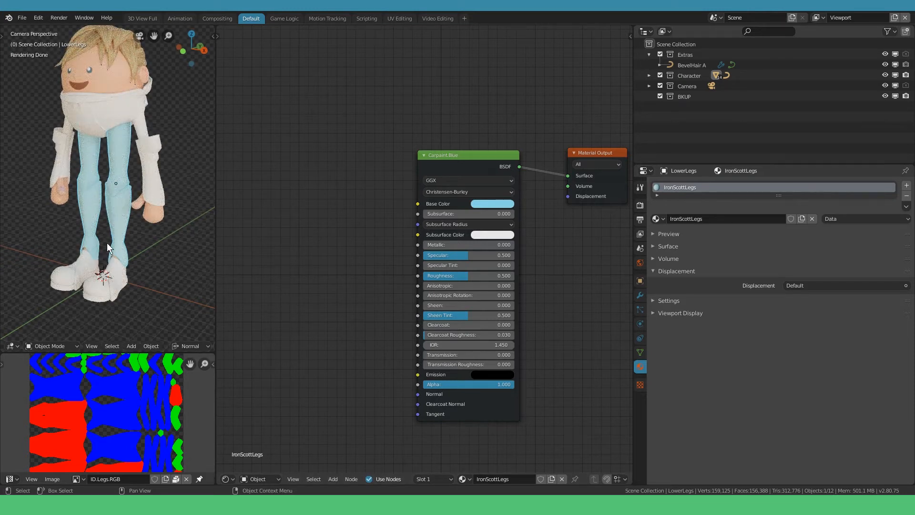
Set the Carpaint.Blue shader's Specular to 0.154, Roughness to 0.107 and IOR to 1.5.
{"action": "scroll", "coordinate": [411, 239], "scroll_direction": "up", "scroll_amount": 1}
{"action": "mouse_move", "coordinate": [476, 235]}
{"action": "left_mouse_down"}
{"action": "mouse_move", "coordinate": [444, 235]}
{"action": "mouse_move", "coordinate": [455, 258]}
{"action": "mouse_move", "coordinate": [439, 259]}
{"action": "left_mouse_up"}
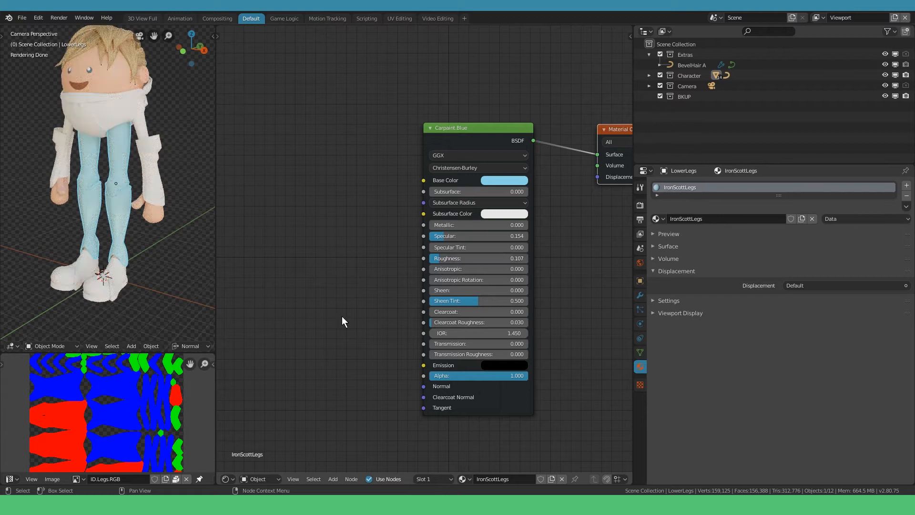
{"action": "left_click", "coordinate": [507, 336]}
{"action": "type", "text": "1.5"}
{"action": "key", "text": "Return"}
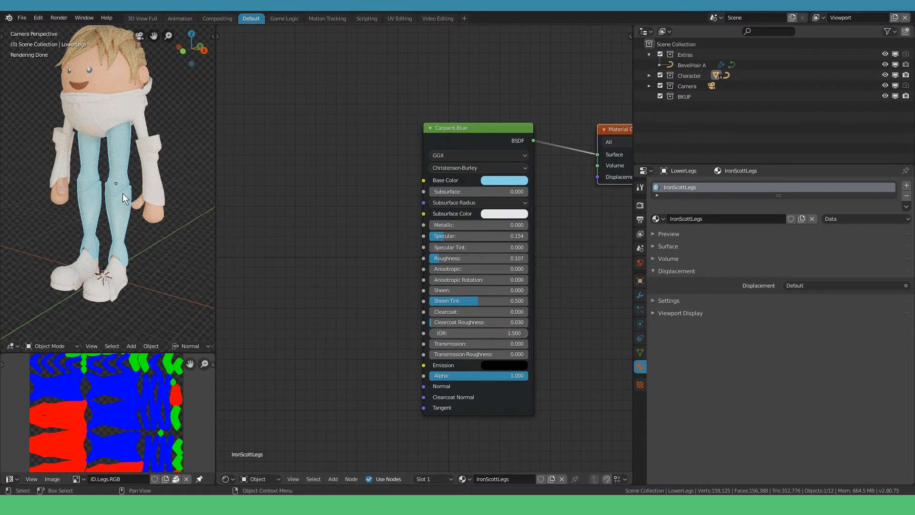
Add a ColorRamp node in front of the Carpaint.Blue shader in the IronScottLegs material.
{"action": "scroll", "coordinate": [122, 196], "scroll_direction": "up", "scroll_amount": 3}
{"action": "scroll", "coordinate": [139, 197], "scroll_direction": "up", "scroll_amount": 1}
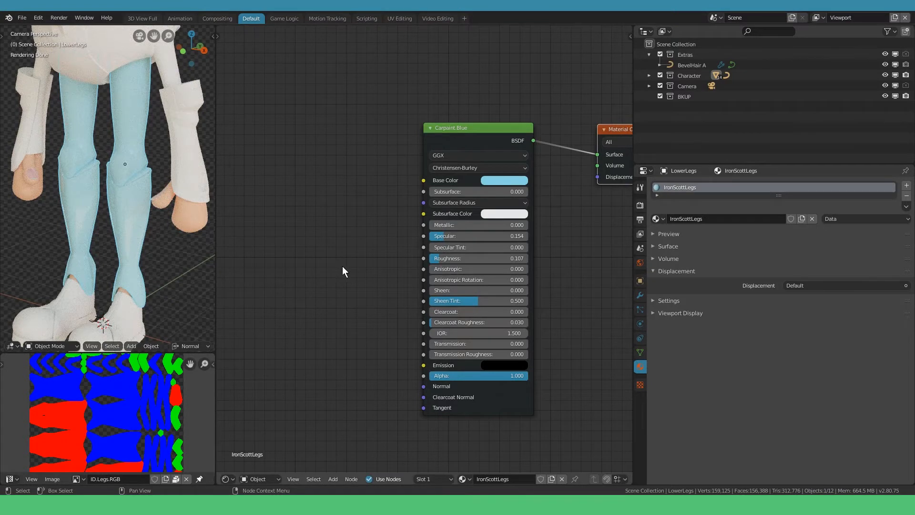
{"action": "scroll", "coordinate": [290, 324], "scroll_direction": "up", "scroll_amount": 1}
{"action": "key", "text": "shift+a"}
{"action": "mouse_move", "coordinate": [290, 324]}
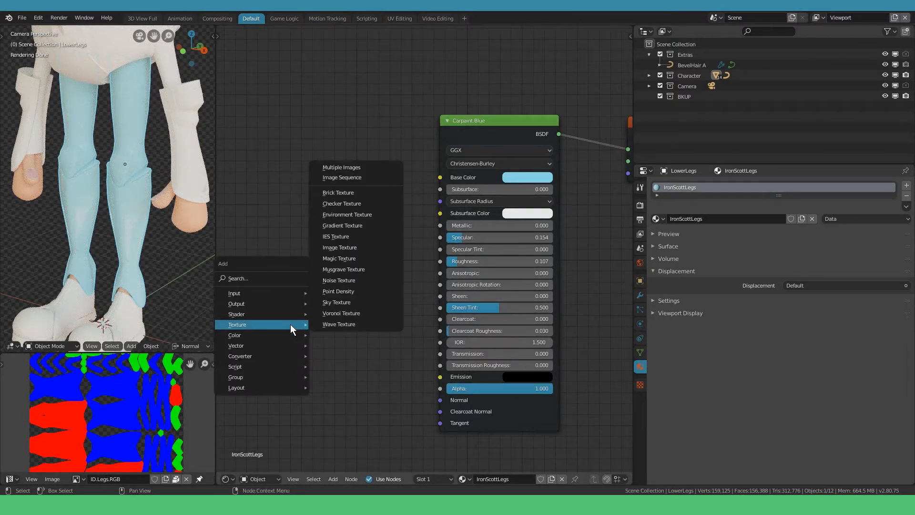
{"action": "mouse_move", "coordinate": [268, 355]}
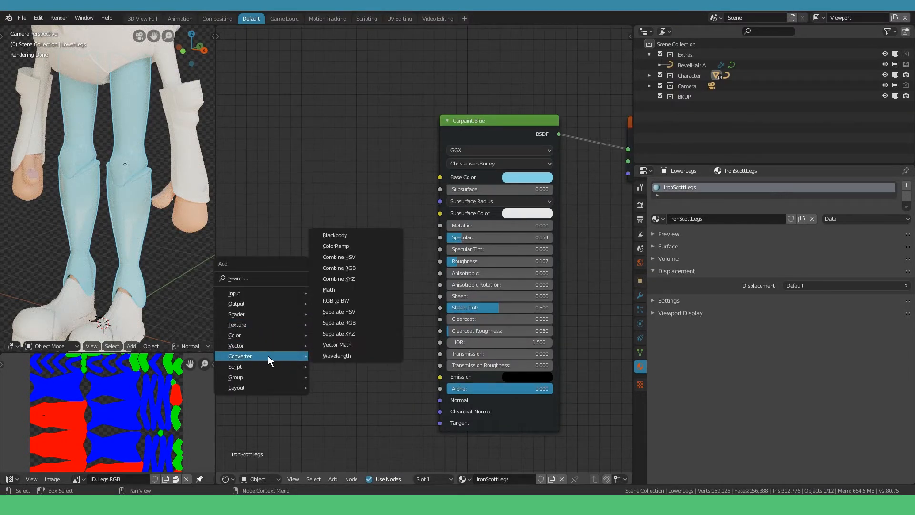
{"action": "left_click_drag", "start_coordinate": [293, 200], "coordinate": [220, 215]}
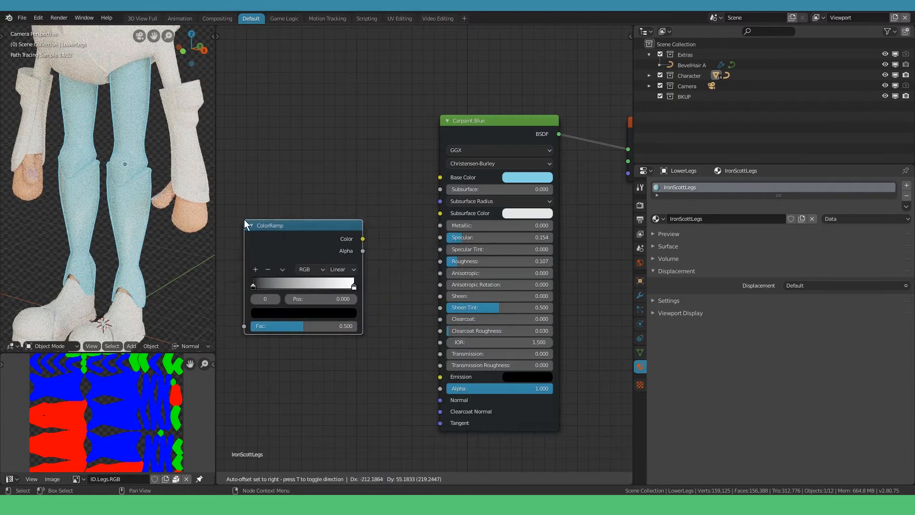
{"action": "mouse_move", "coordinate": [252, 286]}
{"action": "left_mouse_down"}
{"action": "mouse_move", "coordinate": [312, 285]}
{"action": "mouse_move", "coordinate": [245, 288]}
{"action": "left_mouse_up"}
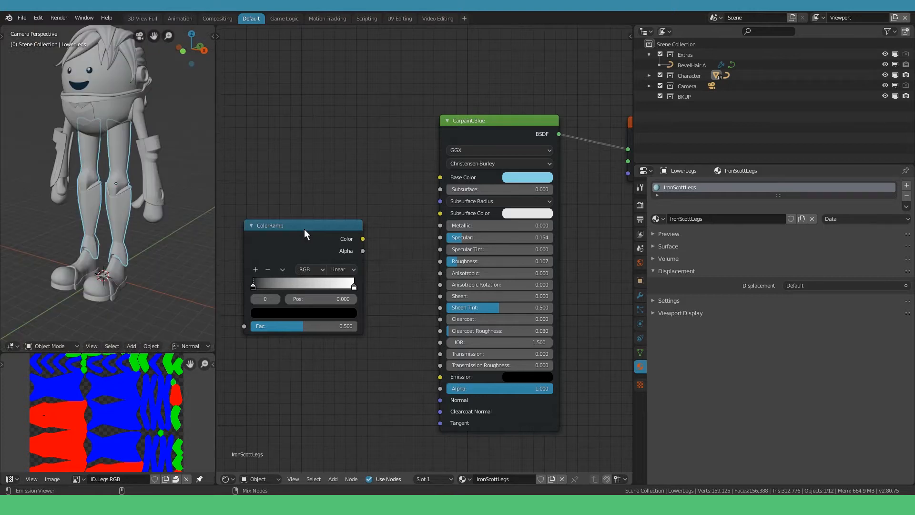
Preview the ColorRamp on the legs, add a middle color stop at 0.500 and color the last stop orange-red.
{"action": "left_click", "coordinate": [304, 229], "text": "ctrl+shift"}
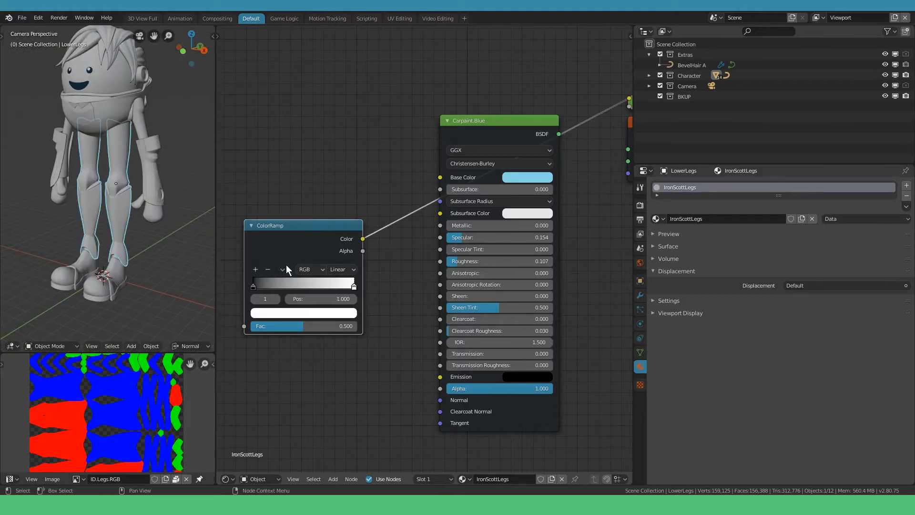
{"action": "left_click", "coordinate": [255, 269]}
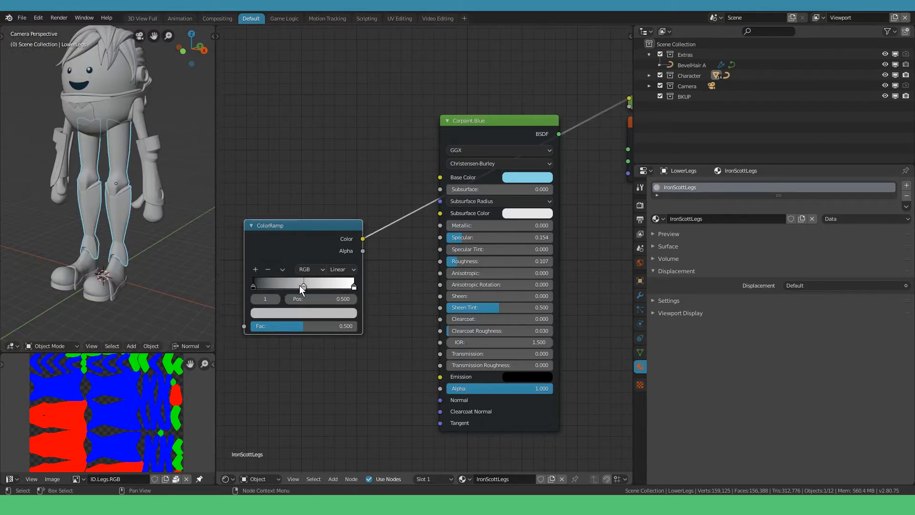
{"action": "left_click", "coordinate": [353, 286]}
{"action": "left_click", "coordinate": [330, 312]}
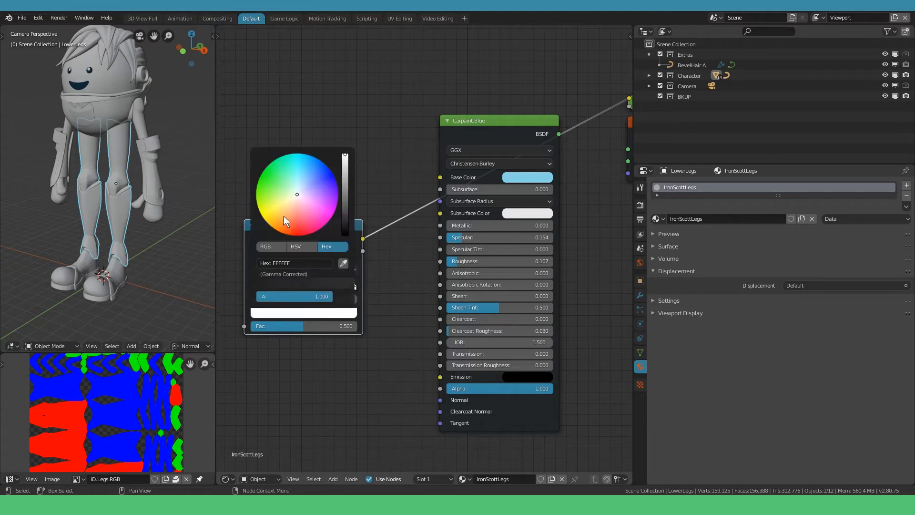
{"action": "left_click_drag", "start_coordinate": [293, 214], "coordinate": [292, 230]}
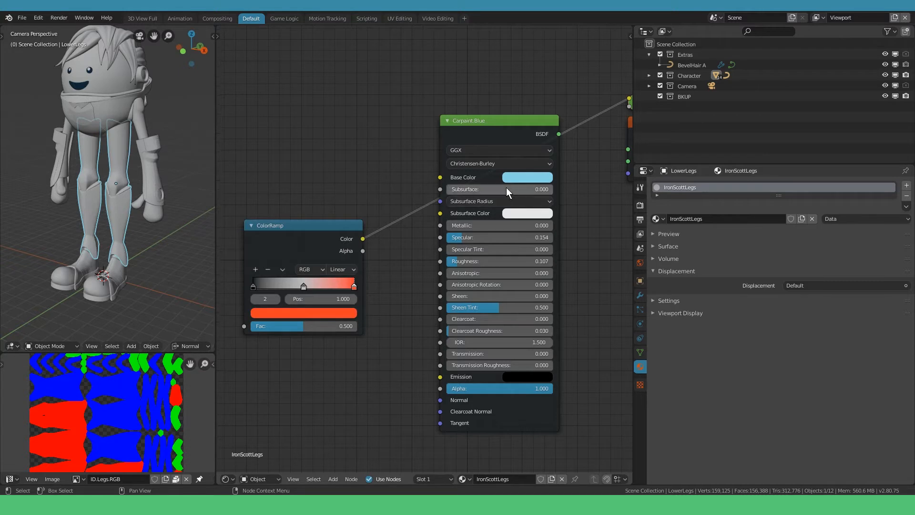
Give the ColorRamp's first stop the shader's light blue Base Color and paste a lavender hex color into its last stop.
{"action": "left_click_drag", "start_coordinate": [373, 151], "coordinate": [320, 311]}
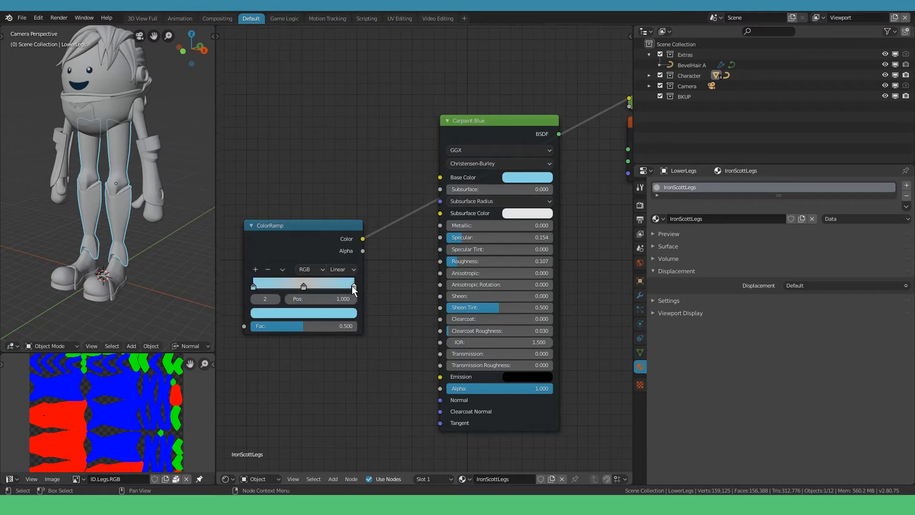
{"action": "left_click", "coordinate": [336, 313]}
{"action": "left_click", "coordinate": [308, 262]}
{"action": "key", "text": "ctrl+v"}
{"action": "key", "text": "Return"}
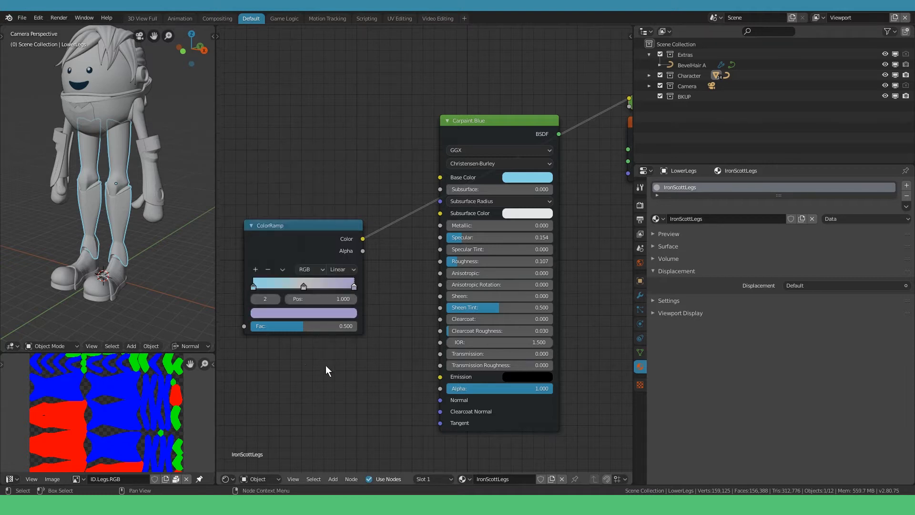
Paste a deeper blue hex color into the ColorRamp's middle stop and show the legs in Rendered shading.
{"action": "left_click", "coordinate": [303, 286]}
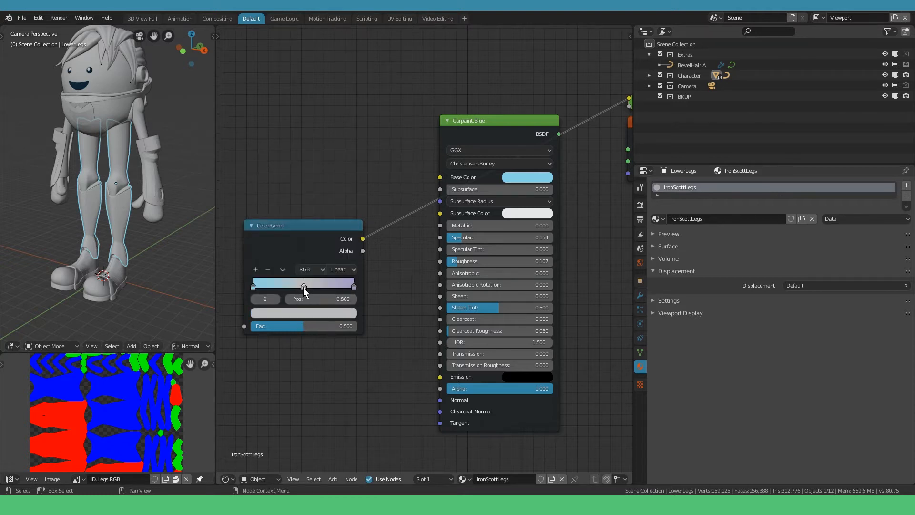
{"action": "left_click", "coordinate": [305, 316]}
{"action": "key", "text": "ctrl+v"}
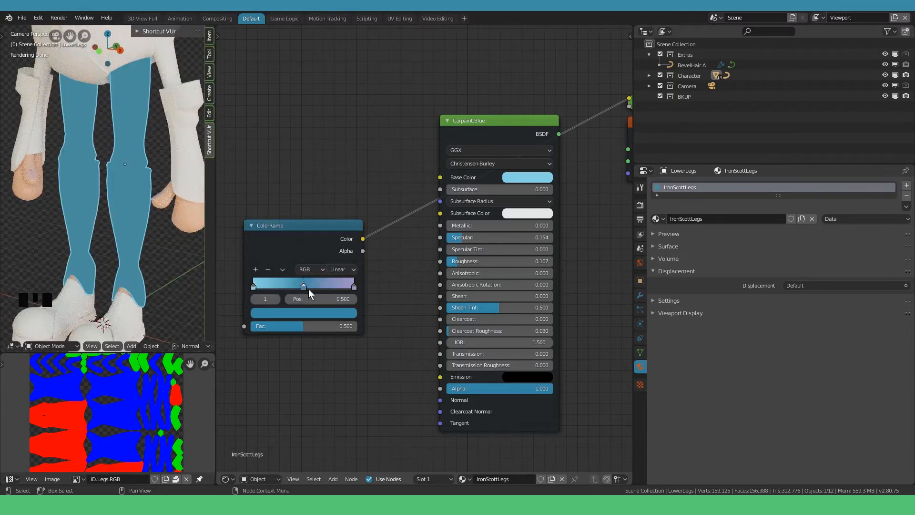
{"action": "key", "text": "Left"}
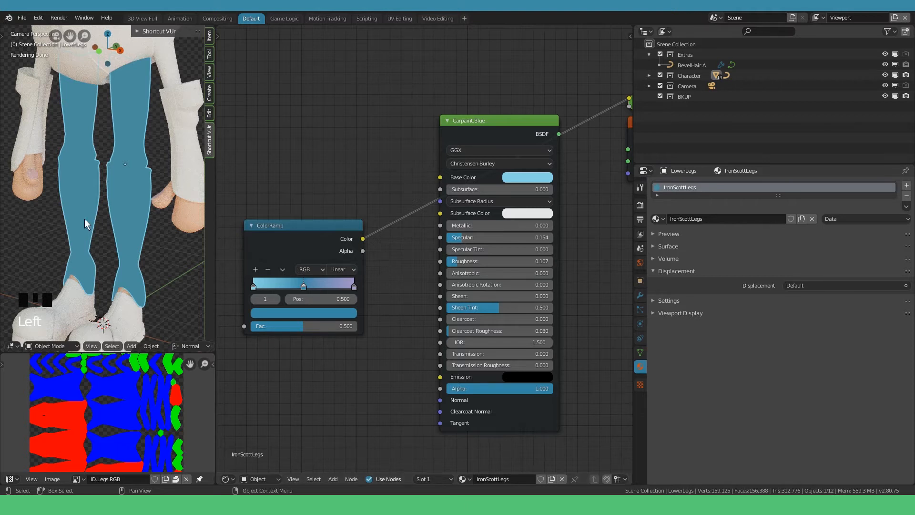
{"action": "scroll", "coordinate": [129, 219], "scroll_direction": "down", "scroll_amount": 1}
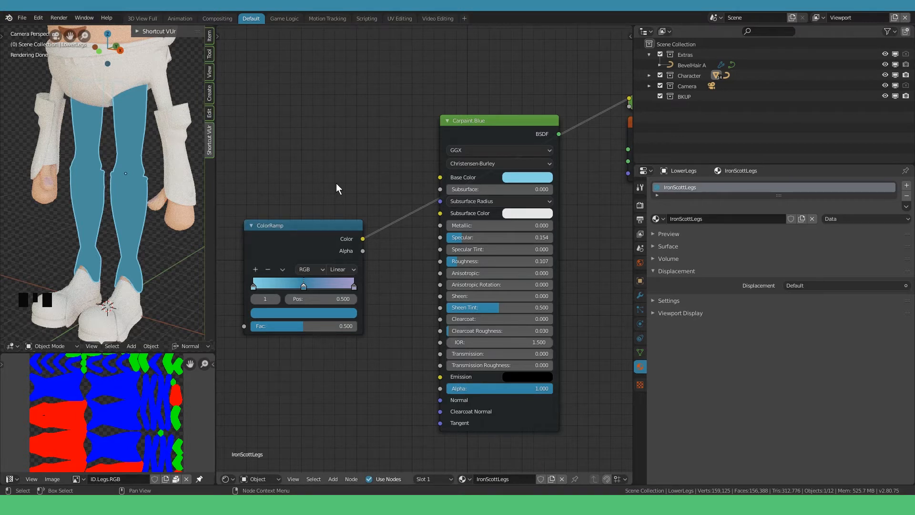
Add a Layer Weight node in front of the ColorRamp and preview it on the legs.
{"action": "scroll", "coordinate": [336, 183], "scroll_direction": "down", "scroll_amount": 3}
{"action": "middle_click_drag", "start_coordinate": [300, 180], "coordinate": [375, 198]}
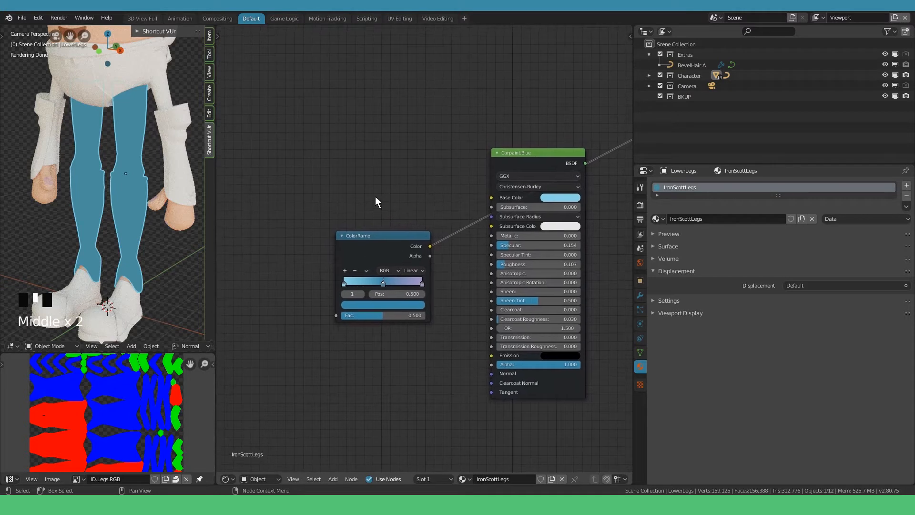
{"action": "key", "text": "shift+a"}
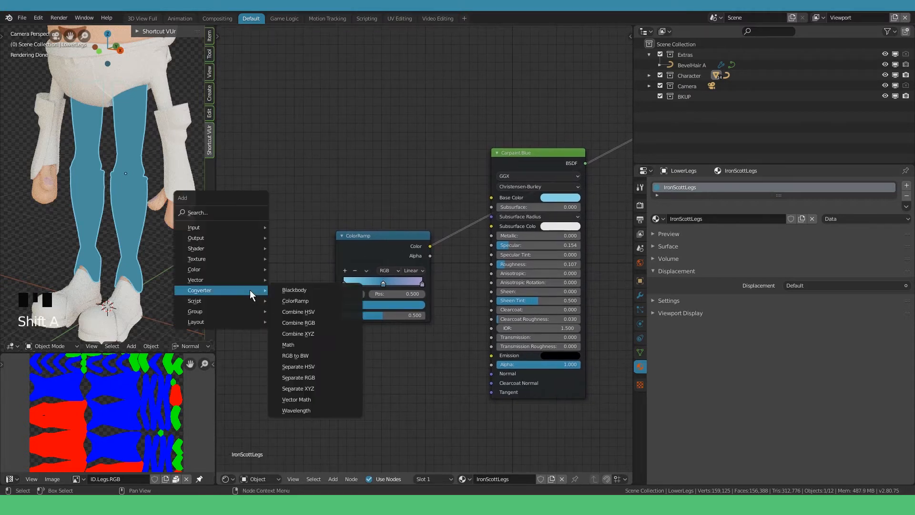
{"action": "mouse_move", "coordinate": [224, 227]}
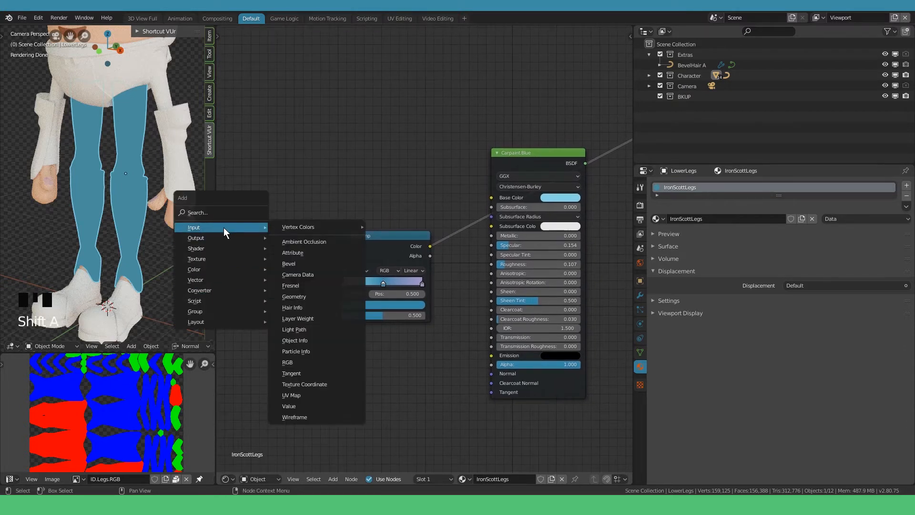
{"action": "left_click", "coordinate": [304, 317]}
{"action": "left_click", "coordinate": [225, 256]}
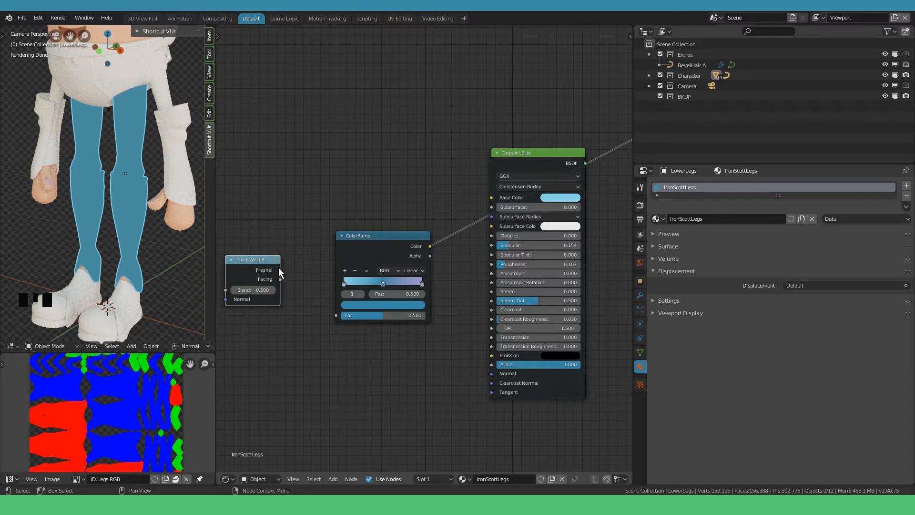
{"action": "left_click", "coordinate": [257, 265], "text": "ctrl+shift"}
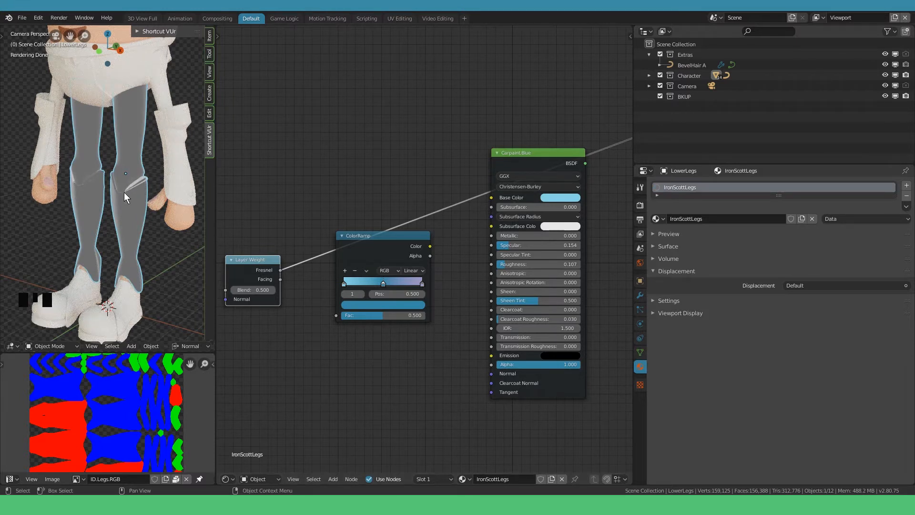
Preview the Layer Weight's Facing output and set its Blend to 0.600.
{"action": "left_click", "coordinate": [234, 291]}
{"action": "left_click", "coordinate": [234, 290]}
{"action": "left_click", "coordinate": [234, 290]}
{"action": "left_click", "coordinate": [234, 291]}
{"action": "left_click", "coordinate": [234, 290]}
{"action": "left_click", "coordinate": [234, 290]}
{"action": "left_click", "coordinate": [234, 290]}
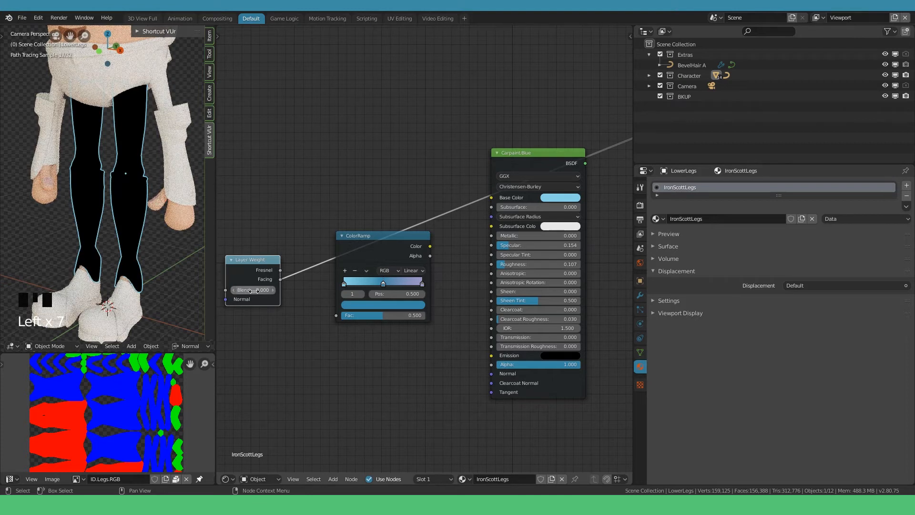
{"action": "left_click", "coordinate": [273, 289]}
{"action": "left_click", "coordinate": [274, 289]}
{"action": "left_click", "coordinate": [273, 290]}
{"action": "left_click", "coordinate": [274, 290]}
{"action": "left_click", "coordinate": [274, 290]}
{"action": "left_click", "coordinate": [274, 290]}
{"action": "left_click", "coordinate": [273, 290]}
{"action": "left_click", "coordinate": [273, 289]}
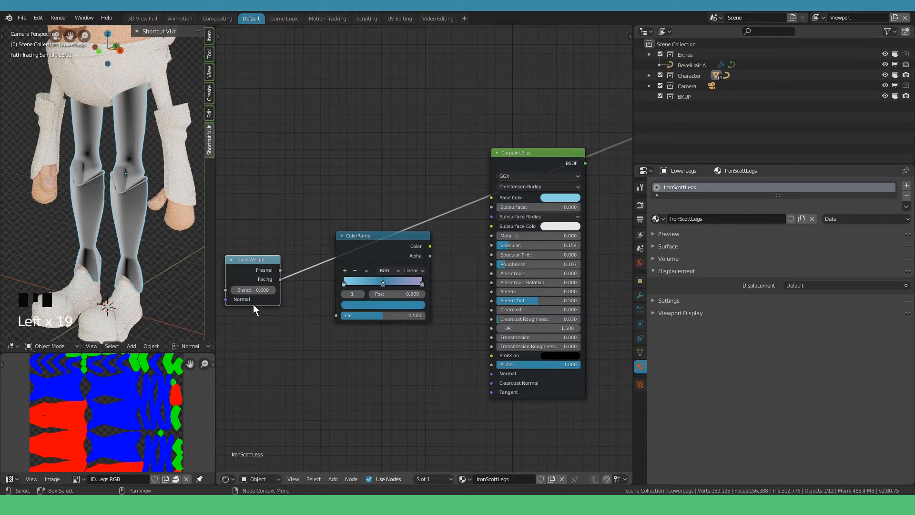
Connect the Layer Weight's Facing output to the ColorRamp's Fac and preview the ColorRamp on the legs.
{"action": "left_click_drag", "start_coordinate": [252, 265], "coordinate": [245, 262]}
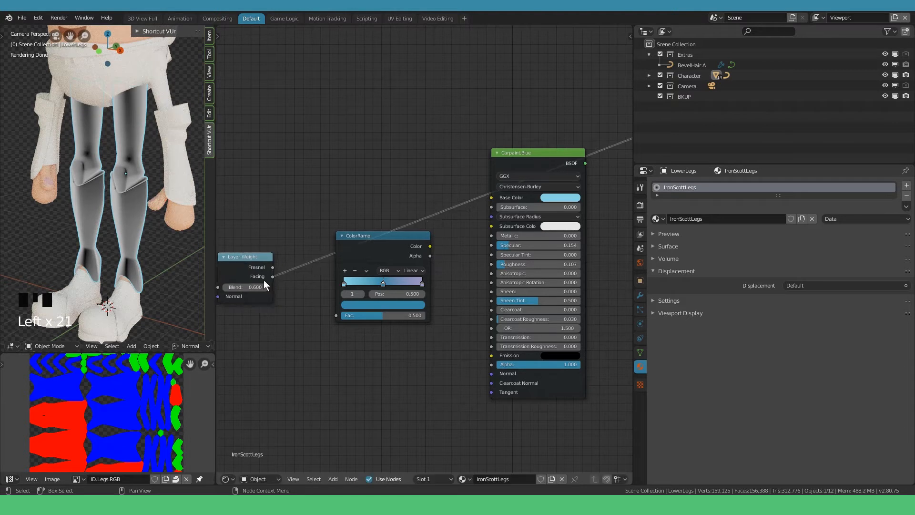
{"action": "left_click_drag", "start_coordinate": [379, 240], "coordinate": [369, 196]}
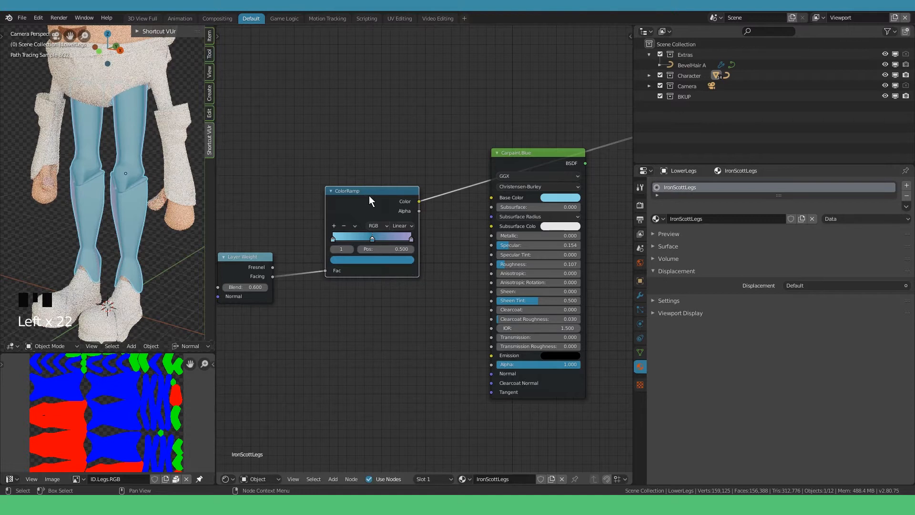
{"action": "scroll", "coordinate": [368, 196], "scroll_direction": "down", "scroll_amount": 1}
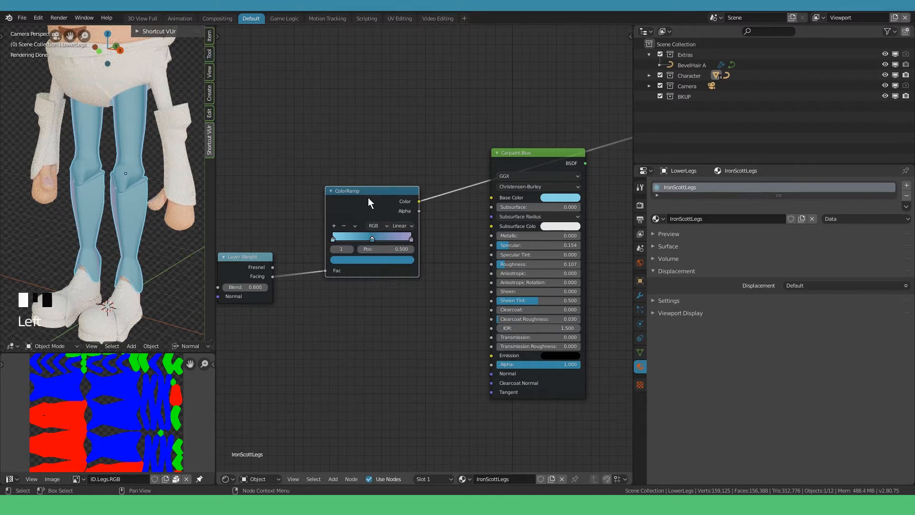
Move the ColorRamp's last stop to 0.944 and connect its Color to Carpaint.Blue's Base Color, with that shader previewed.
{"action": "left_click_drag", "start_coordinate": [411, 233], "coordinate": [481, 209]}
{"action": "left_click", "coordinate": [513, 171]}
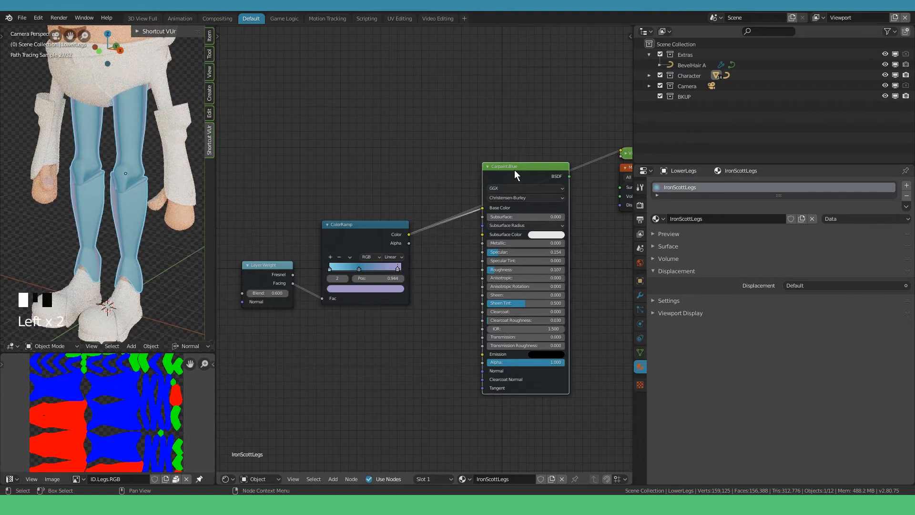
{"action": "left_click", "coordinate": [517, 170], "text": "ctrl+shift"}
Move the Layer Weight and ColorRamp nodes together, farther away from the Carpaint.Blue shader.
{"action": "scroll", "coordinate": [487, 212], "scroll_direction": "down", "scroll_amount": 3}
{"action": "left_click_drag", "start_coordinate": [426, 206], "coordinate": [329, 266]}
{"action": "left_click_drag", "start_coordinate": [386, 229], "coordinate": [363, 207]}
{"action": "left_click", "coordinate": [360, 166]}
{"action": "scroll", "coordinate": [357, 153], "scroll_direction": "down", "scroll_amount": 2}
{"action": "middle_click_drag", "start_coordinate": [357, 150], "coordinate": [400, 240]}
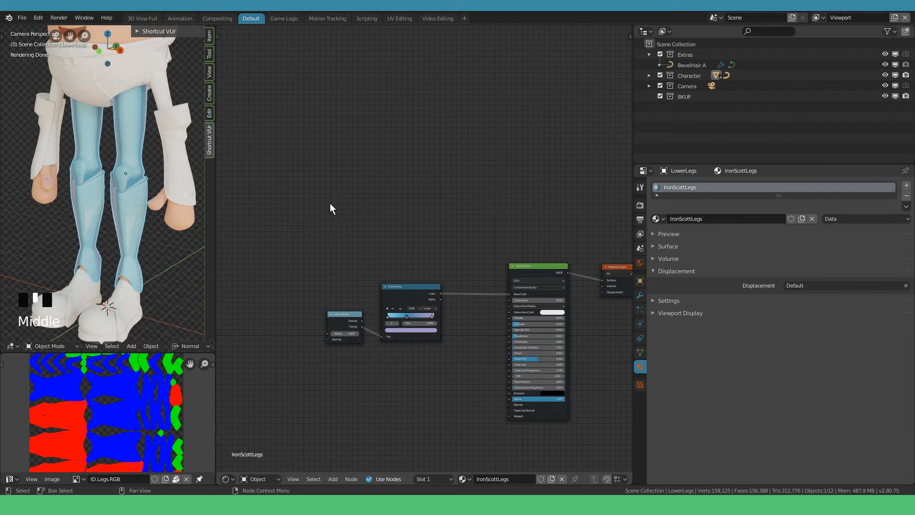
Add a Noise Texture node above the Layer Weight and ColorRamp nodes and preview it on the legs.
{"action": "key", "text": "shift+a"}
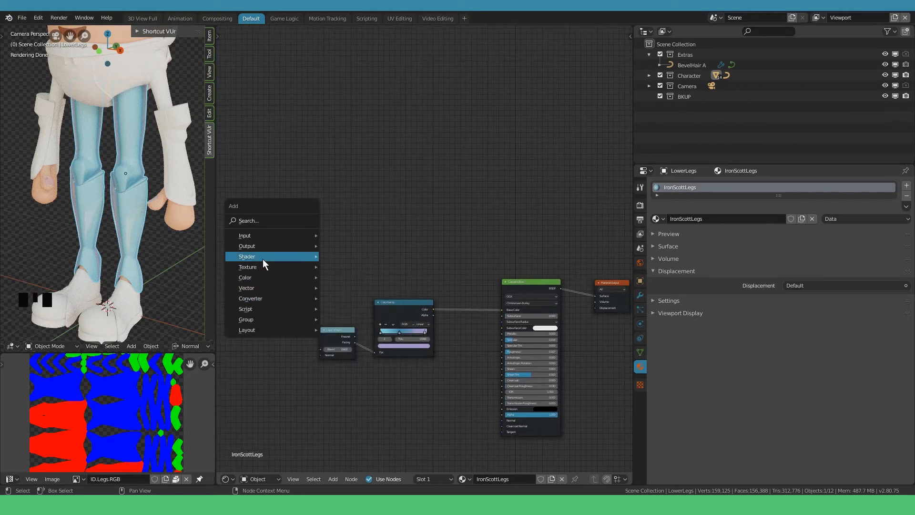
{"action": "mouse_move", "coordinate": [262, 266]}
{"action": "left_click", "coordinate": [348, 381]}
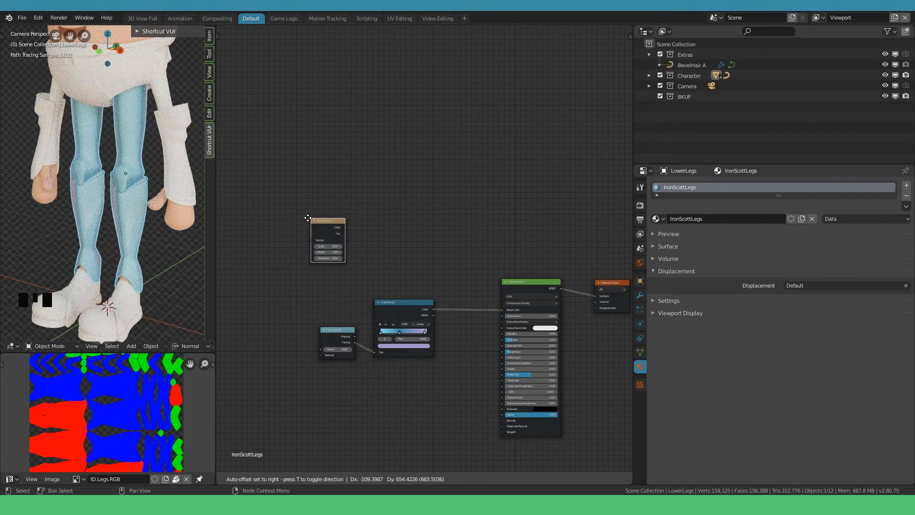
{"action": "left_click", "coordinate": [323, 220]}
{"action": "left_click", "coordinate": [336, 222], "text": "ctrl+shift"}
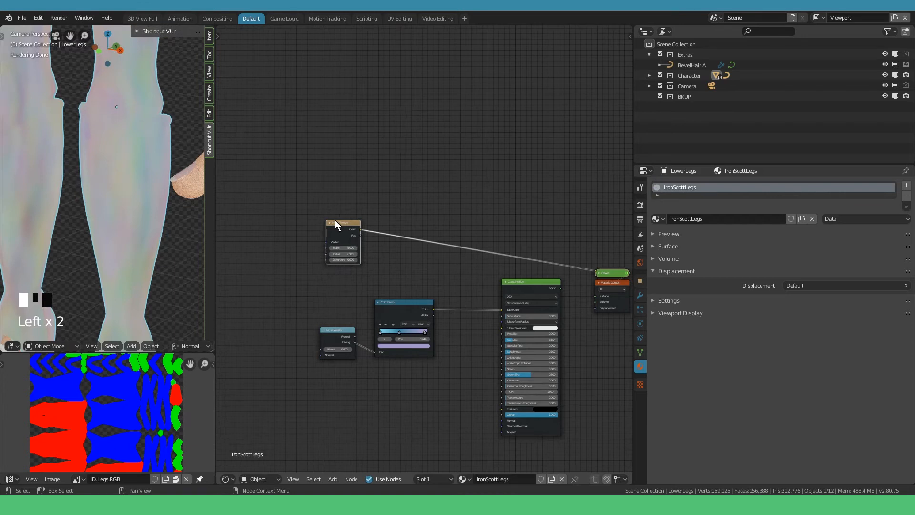
Add Mapping and Texture Coordinate nodes to the Noise Texture and move the three nodes together.
{"action": "key", "text": "ctrl+t"}
{"action": "left_click_drag", "start_coordinate": [233, 184], "coordinate": [371, 263]}
{"action": "left_click_drag", "start_coordinate": [342, 222], "coordinate": [394, 205]}
{"action": "left_click", "coordinate": [374, 165]}
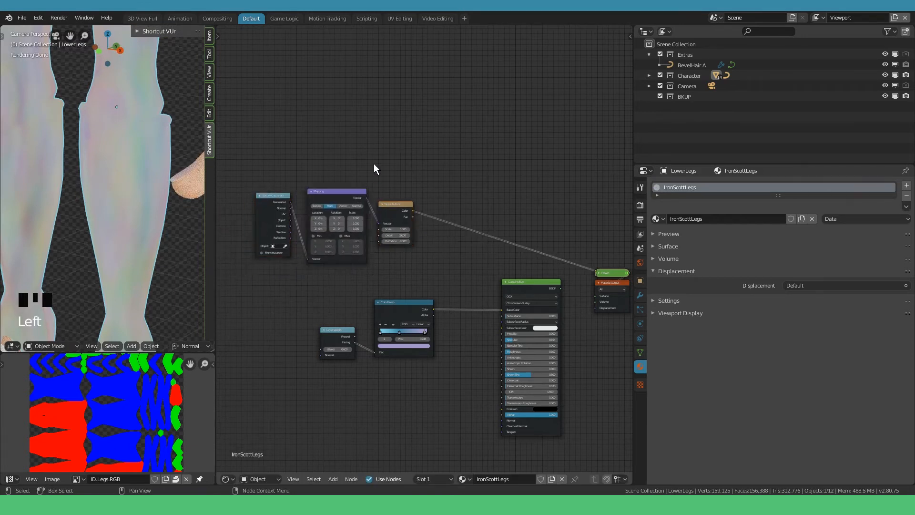
Drive the Mapping node's Vector input from the Texture Coordinate's UV output.
{"action": "scroll", "coordinate": [368, 172], "scroll_direction": "up", "scroll_amount": 2}
{"action": "scroll", "coordinate": [394, 162], "scroll_direction": "up", "scroll_amount": 2}
{"action": "middle_click_drag", "start_coordinate": [367, 172], "coordinate": [466, 157]}
{"action": "scroll", "coordinate": [466, 157], "scroll_direction": "up", "scroll_amount": 1}
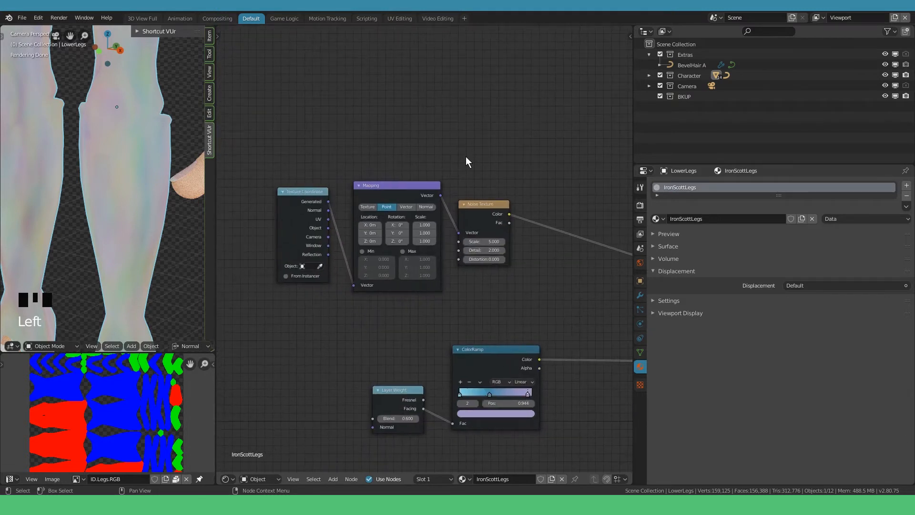
{"action": "left_click_drag", "start_coordinate": [329, 201], "coordinate": [354, 285]}
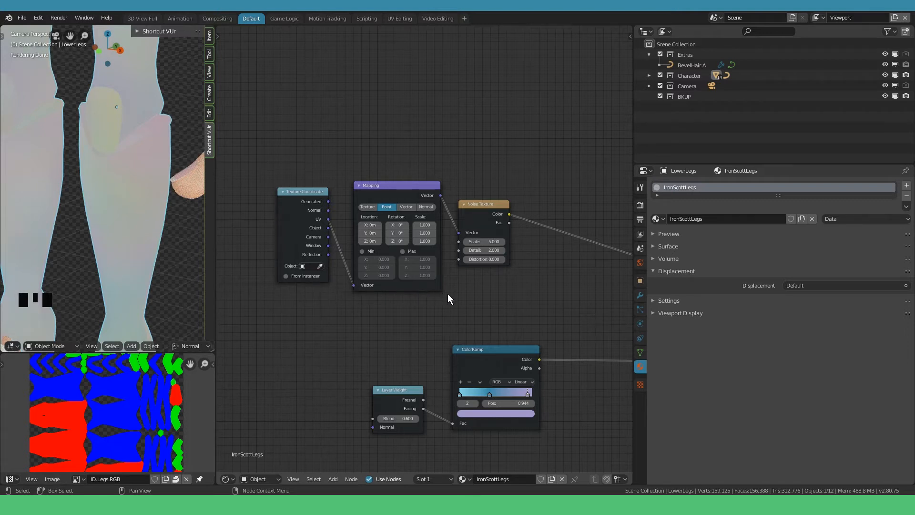
Set the Noise Texture's Scale to 50.
{"action": "middle_click_drag", "start_coordinate": [447, 294], "coordinate": [399, 304]}
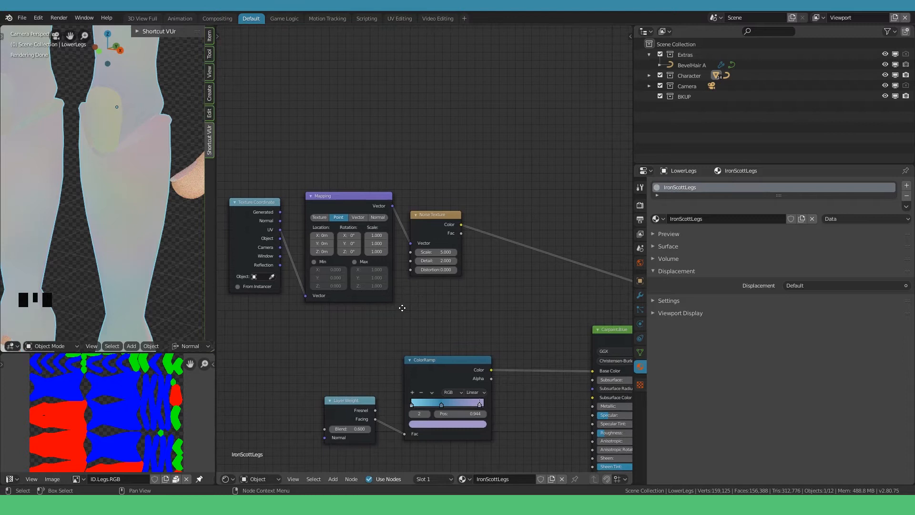
{"action": "left_click", "coordinate": [434, 252]}
{"action": "type", "text": "50"}
{"action": "key", "text": "Return"}
Move the Texture Coordinate, Mapping and Noise Texture nodes away from the shader to make room for another node.
{"action": "scroll", "coordinate": [465, 266], "scroll_direction": "down", "scroll_amount": 2}
{"action": "middle_click_drag", "start_coordinate": [465, 266], "coordinate": [437, 232]}
{"action": "scroll", "coordinate": [490, 285], "scroll_direction": "down", "scroll_amount": 2}
{"action": "left_click_drag", "start_coordinate": [290, 166], "coordinate": [438, 260]}
{"action": "key", "text": "g"}
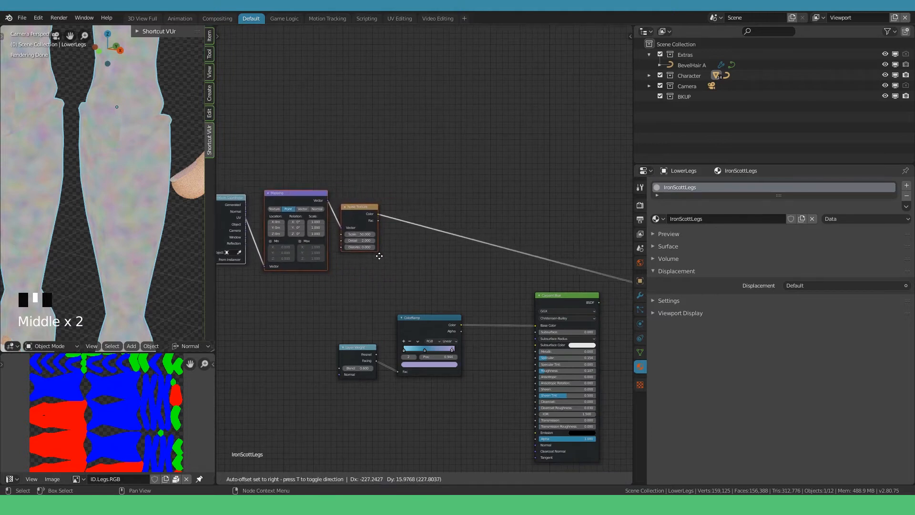
{"action": "key", "text": "Return"}
Add a second ColorRamp node and insert it on the Noise Texture's Color output link.
{"action": "key", "text": "shift+a"}
{"action": "mouse_move", "coordinate": [382, 281]}
{"action": "left_click", "coordinate": [465, 286]}
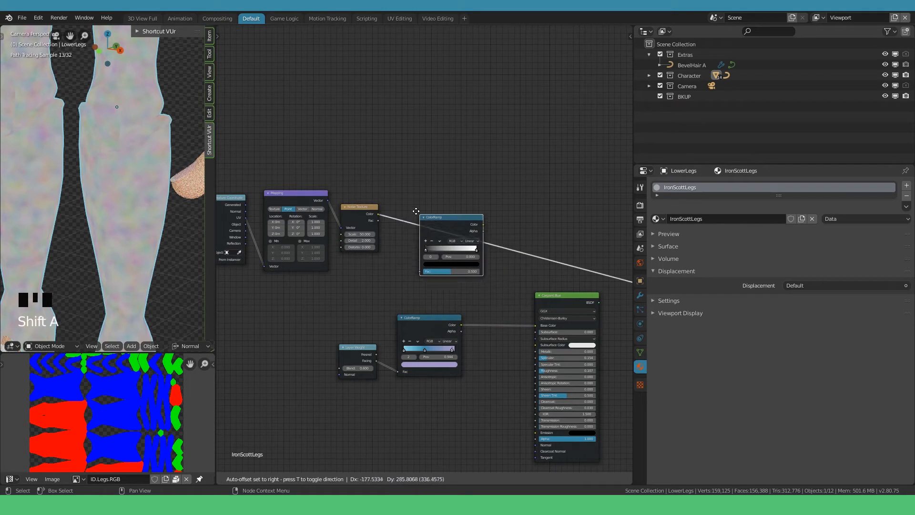
{"action": "left_click", "coordinate": [402, 193]}
Bring the noise ColorRamp's black and white stops together, with the white stop at 0.393, for hard-edged speckles.
{"action": "scroll", "coordinate": [393, 199], "scroll_direction": "up", "scroll_amount": 3}
{"action": "left_click_drag", "start_coordinate": [392, 199], "coordinate": [432, 205]}
{"action": "left_click", "coordinate": [440, 201]}
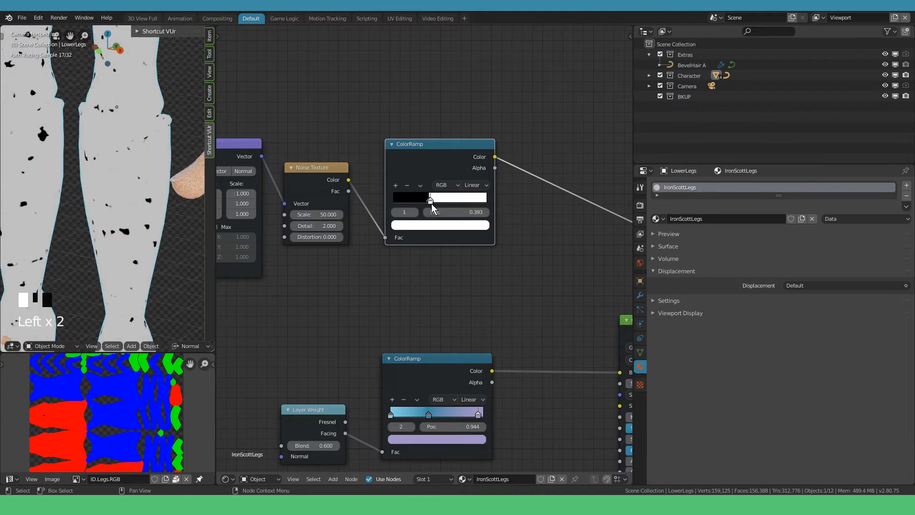
Try linking the noise ColorRamp's Color to Carpaint.Blue's Metallic input and cut that link.
{"action": "left_click_drag", "start_coordinate": [415, 226], "coordinate": [567, 359]}
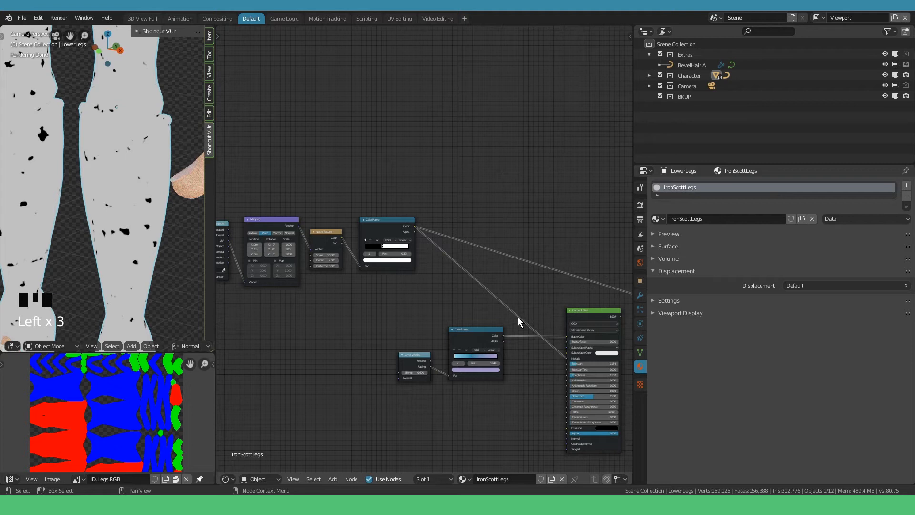
{"action": "right_click_drag", "start_coordinate": [485, 275], "coordinate": [471, 293], "text": "ctrl"}
Preview the Carpaint.Blue shader on the legs through the Material Output.
{"action": "middle_click_drag", "start_coordinate": [515, 292], "coordinate": [428, 253]}
{"action": "scroll", "coordinate": [456, 262], "scroll_direction": "up", "scroll_amount": 1}
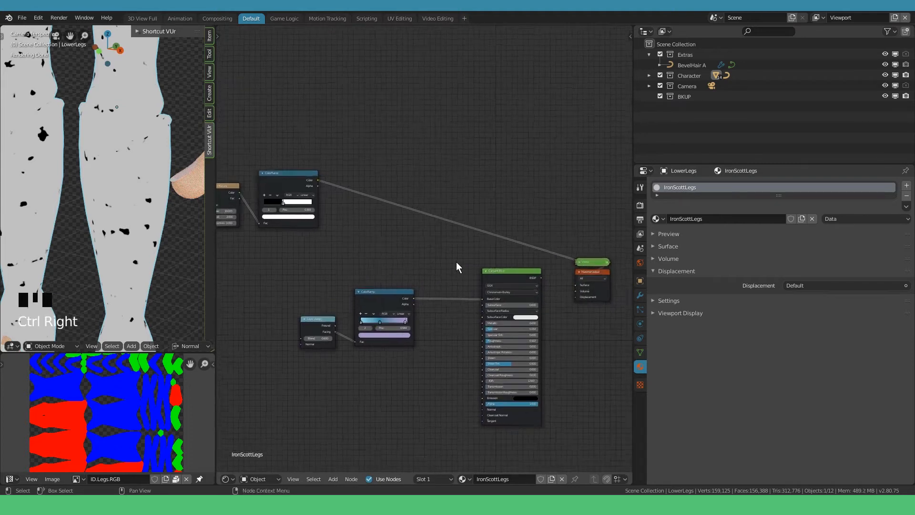
{"action": "scroll", "coordinate": [457, 262], "scroll_direction": "up", "scroll_amount": 2}
{"action": "left_click", "coordinate": [517, 273]}
{"action": "left_click", "coordinate": [517, 273], "text": "ctrl+shift"}
{"action": "middle_click_drag", "start_coordinate": [458, 285], "coordinate": [454, 272]}
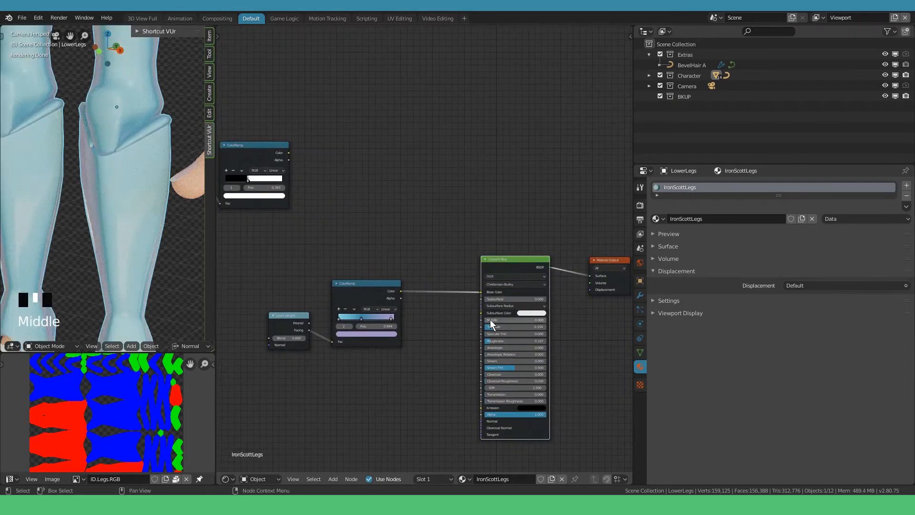
Try Carpaint.Blue's Metallic at 1.000, cancel that value, and link the noise ColorRamp's Color to the Metallic input.
{"action": "left_click_drag", "start_coordinate": [488, 320], "coordinate": [549, 320]}
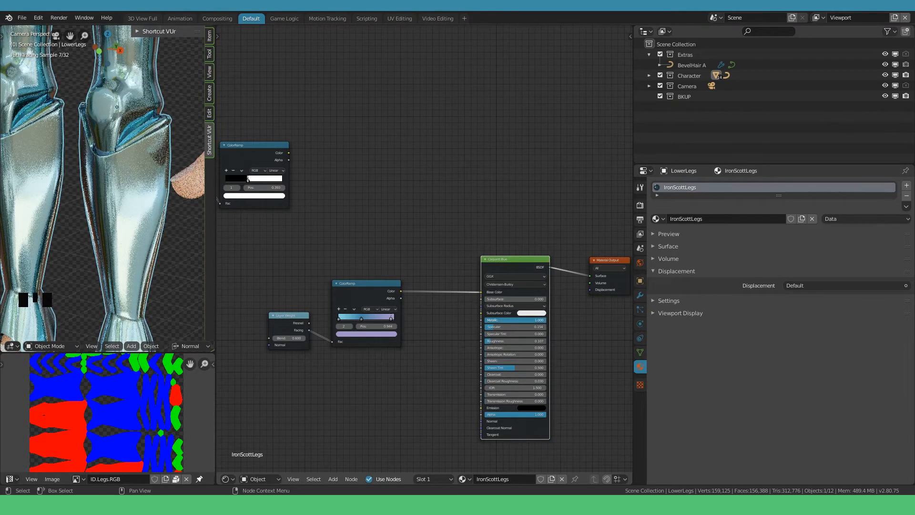
{"action": "right_click", "coordinate": [546, 320]}
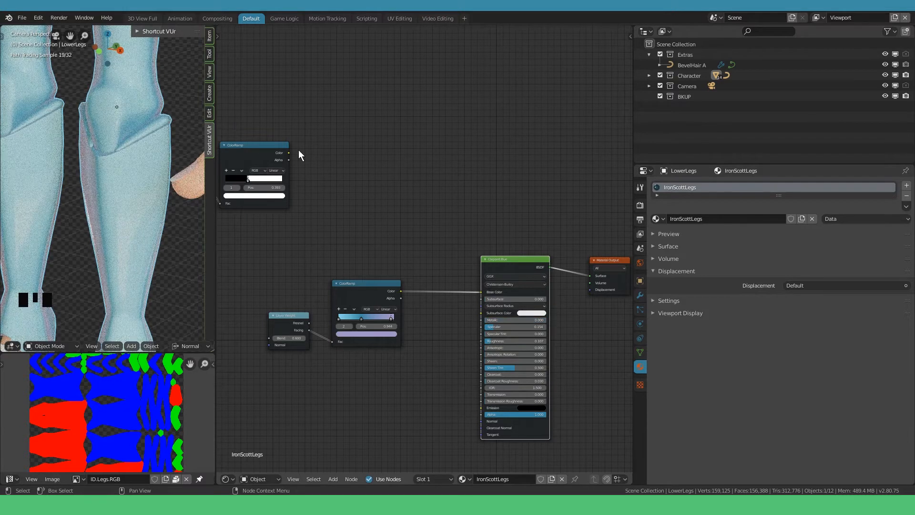
{"action": "left_click_drag", "start_coordinate": [288, 152], "coordinate": [404, 187]}
{"action": "scroll", "coordinate": [400, 187], "scroll_direction": "down", "scroll_amount": 3}
{"action": "middle_click_drag", "start_coordinate": [237, 145], "coordinate": [305, 157]}
{"action": "scroll", "coordinate": [305, 157], "scroll_direction": "up", "scroll_amount": 3}
{"action": "left_click_drag", "start_coordinate": [357, 123], "coordinate": [443, 290]}
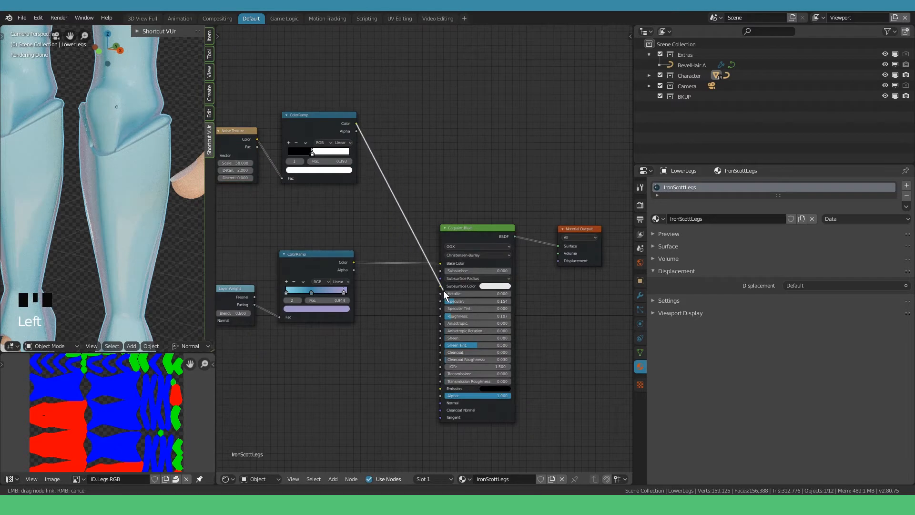
Make room beside the noise nodes and insert another ColorRamp on the link between the noise ColorRamp and Metallic.
{"action": "middle_click_drag", "start_coordinate": [299, 201], "coordinate": [334, 201]}
{"action": "scroll", "coordinate": [333, 197], "scroll_direction": "down", "scroll_amount": 3}
{"action": "middle_click_drag", "start_coordinate": [271, 178], "coordinate": [339, 209]}
{"action": "left_click_drag", "start_coordinate": [233, 139], "coordinate": [364, 219]}
{"action": "scroll", "coordinate": [344, 233], "scroll_direction": "up", "scroll_amount": 1}
{"action": "left_click", "coordinate": [344, 233]}
{"action": "left_click_drag", "start_coordinate": [332, 154], "coordinate": [321, 147]}
{"action": "left_click", "coordinate": [353, 230]}
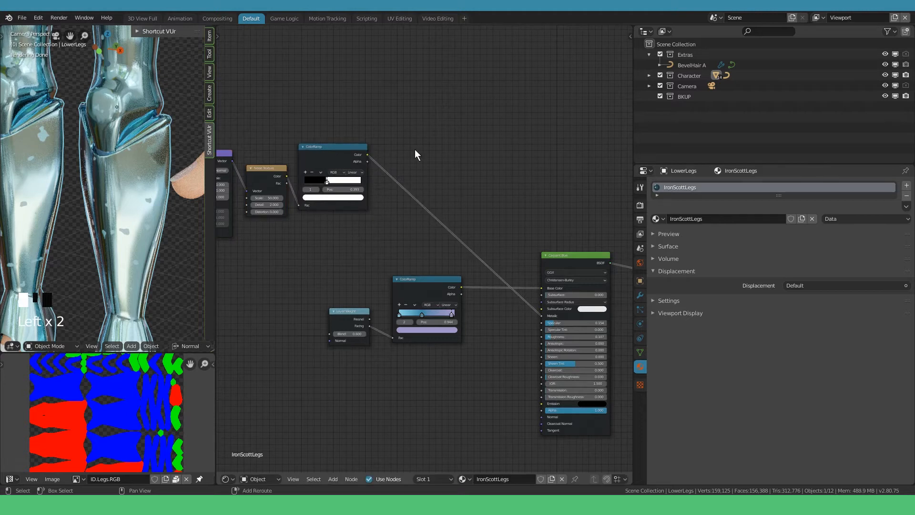
{"action": "key", "text": "shift+a"}
{"action": "mouse_move", "coordinate": [410, 147]}
{"action": "left_click", "coordinate": [498, 159]}
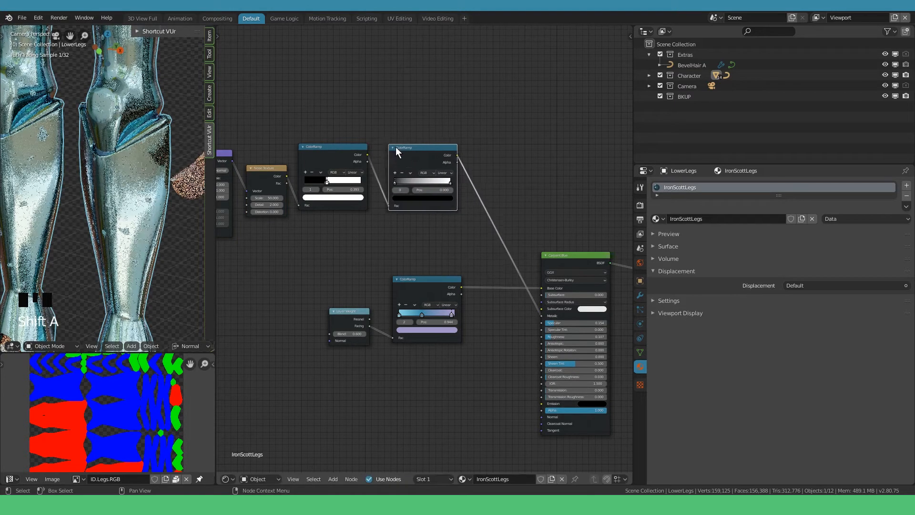
{"action": "left_click", "coordinate": [410, 144]}
Flip the gradient of the ColorRamp that feeds Carpaint.Blue's Metallic input.
{"action": "scroll", "coordinate": [400, 167], "scroll_direction": "up", "scroll_amount": 2}
{"action": "scroll", "coordinate": [400, 167], "scroll_direction": "up", "scroll_amount": 1}
{"action": "left_click", "coordinate": [406, 166]}
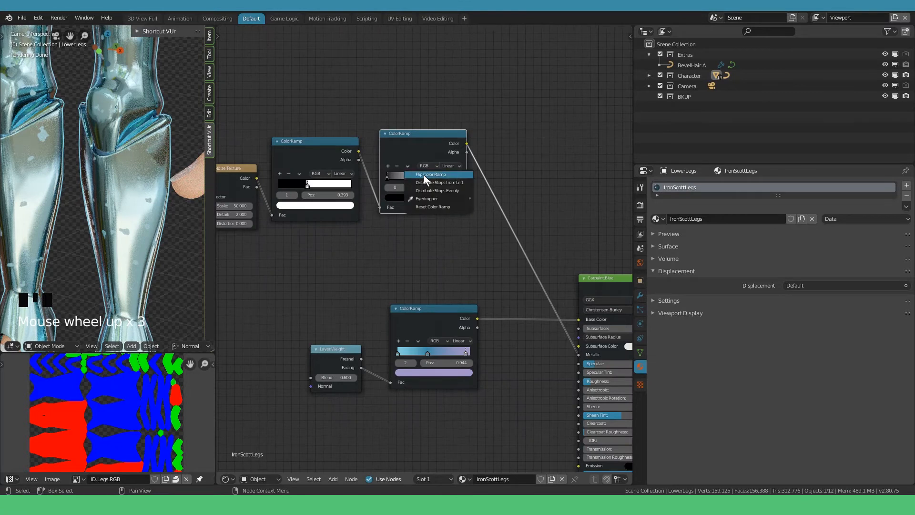
{"action": "left_click", "coordinate": [424, 174]}
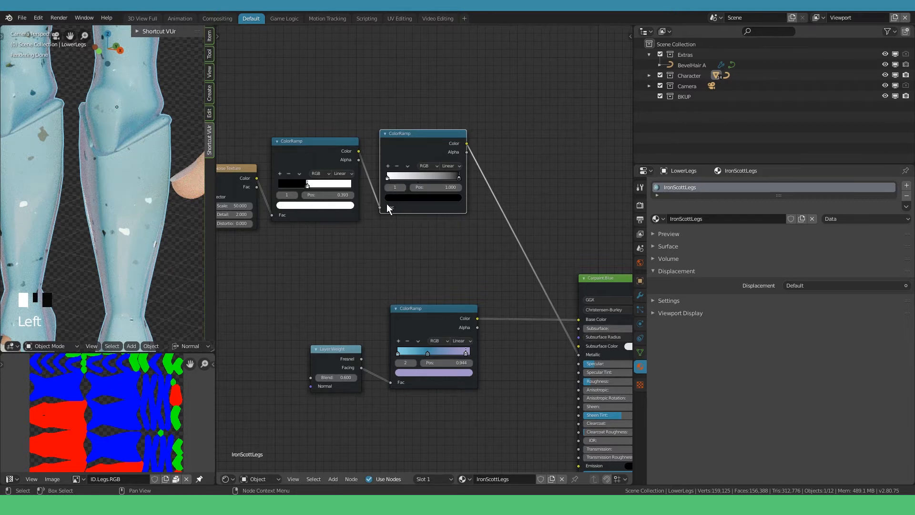
Multiply the Noise Texture's Scale by 10 for much finer speckles and check them up close.
{"action": "middle_click_drag", "start_coordinate": [310, 249], "coordinate": [403, 268]}
{"action": "left_click", "coordinate": [328, 226]}
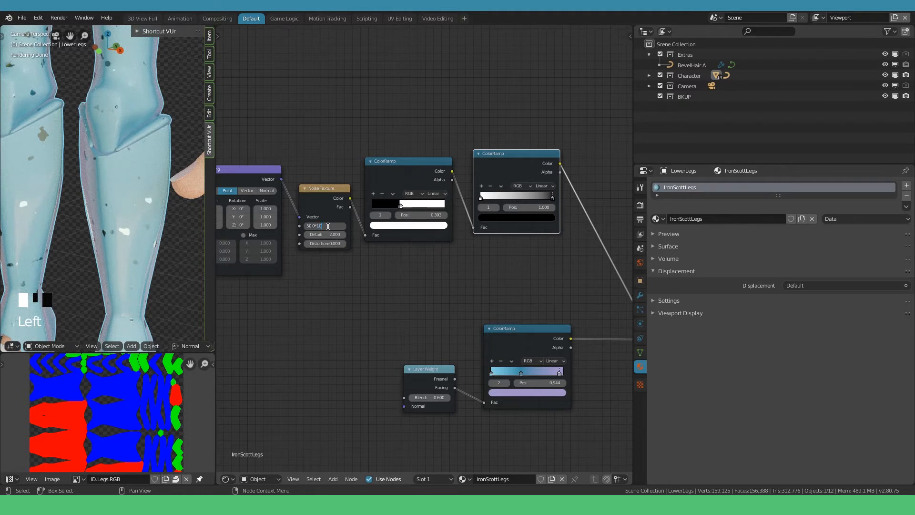
{"action": "key", "text": "Return"}
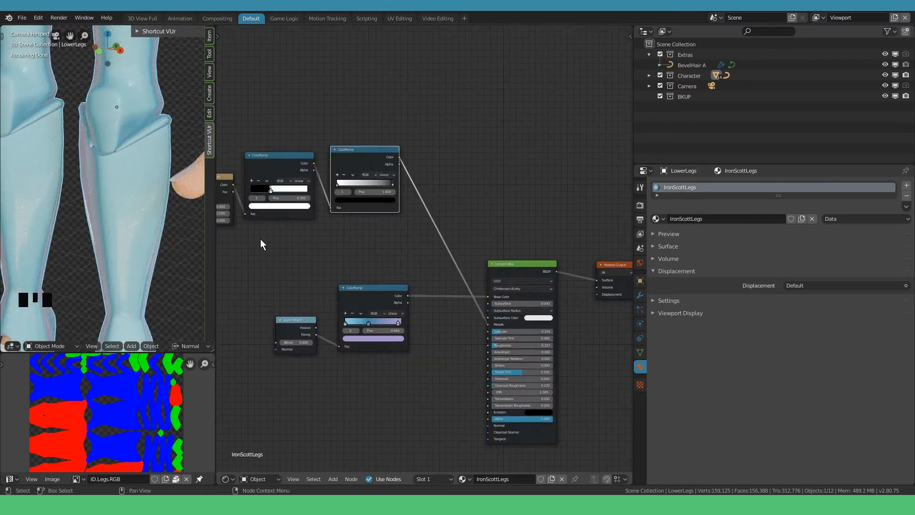
{"action": "scroll", "coordinate": [148, 187], "scroll_direction": "up", "scroll_amount": 7}
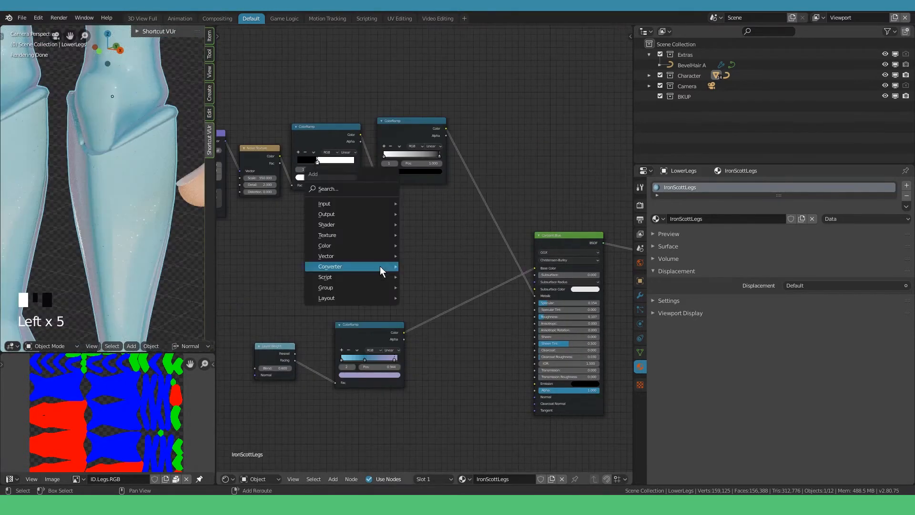
Add a ColorRamp above the blue ColorRamp and flip its gradient.
{"action": "mouse_move", "coordinate": [380, 271]}
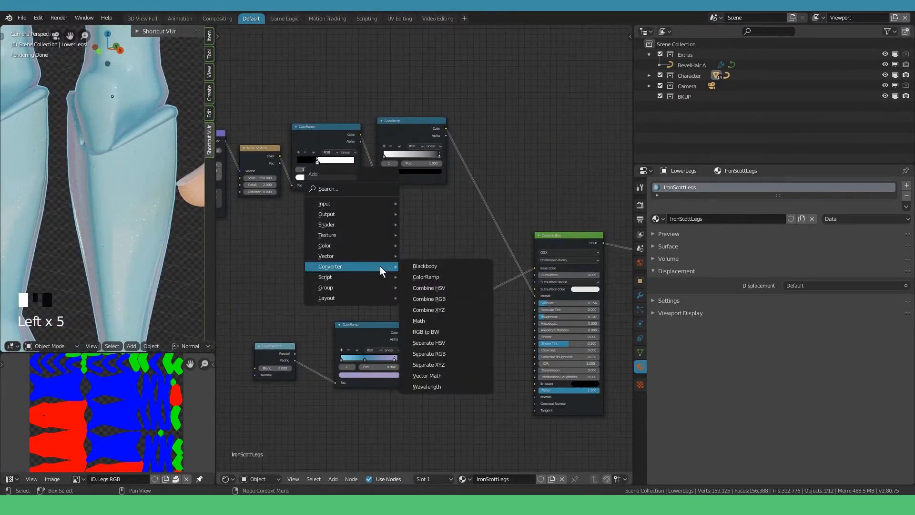
{"action": "left_click", "coordinate": [425, 277]}
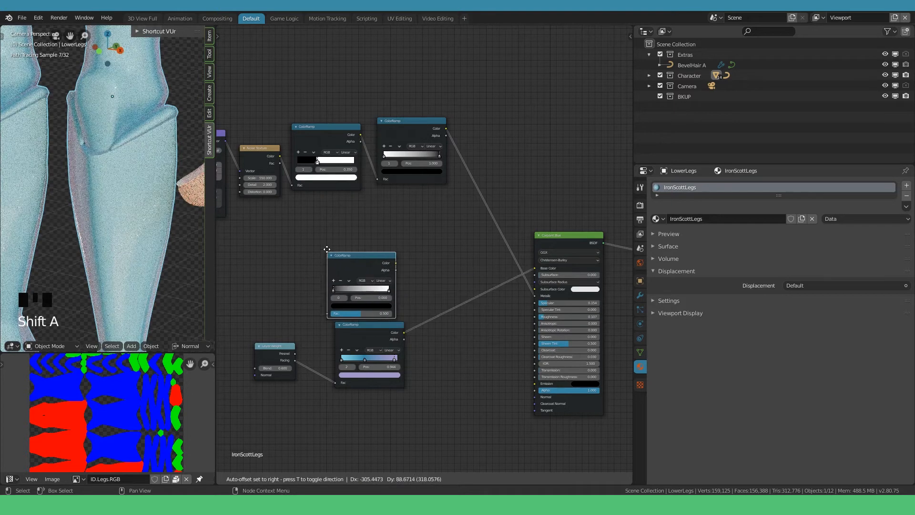
{"action": "left_click", "coordinate": [341, 239]}
{"action": "scroll", "coordinate": [386, 375], "scroll_direction": "up", "scroll_amount": 1}
{"action": "left_click", "coordinate": [376, 309]}
{"action": "left_click", "coordinate": [360, 259]}
{"action": "left_click", "coordinate": [362, 267]}
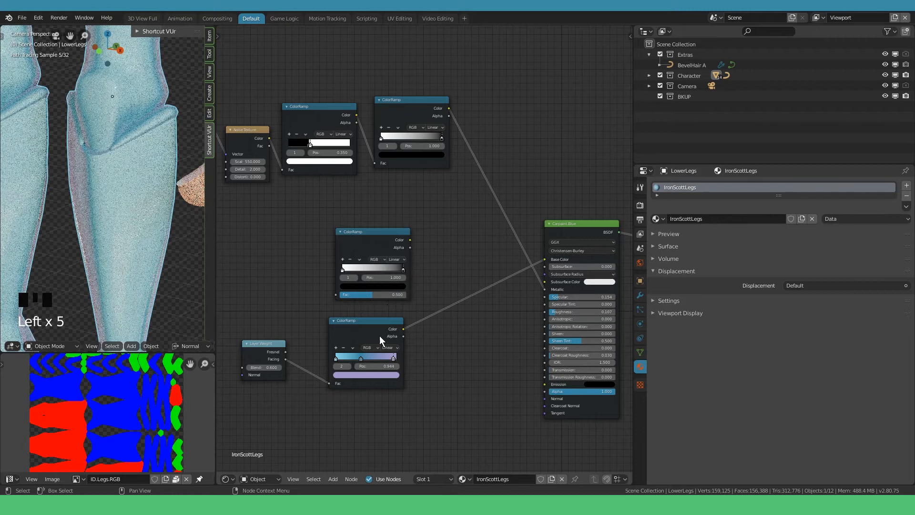
Copy the blue ramp's violet stop color onto the new ColorRamp's dark stop and set its light stop to hex E5E5E5.
{"action": "left_click_drag", "start_coordinate": [379, 375], "coordinate": [393, 285]}
{"action": "left_click", "coordinate": [342, 270]}
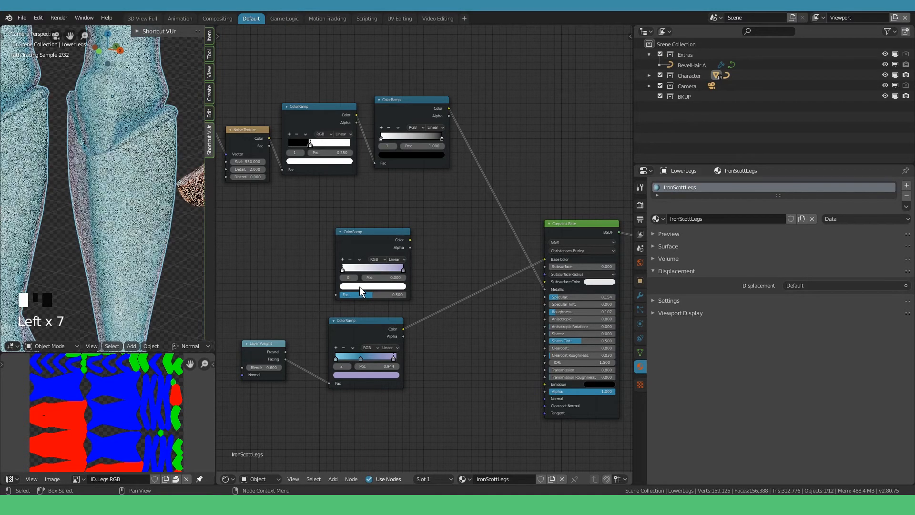
{"action": "left_click", "coordinate": [362, 286]}
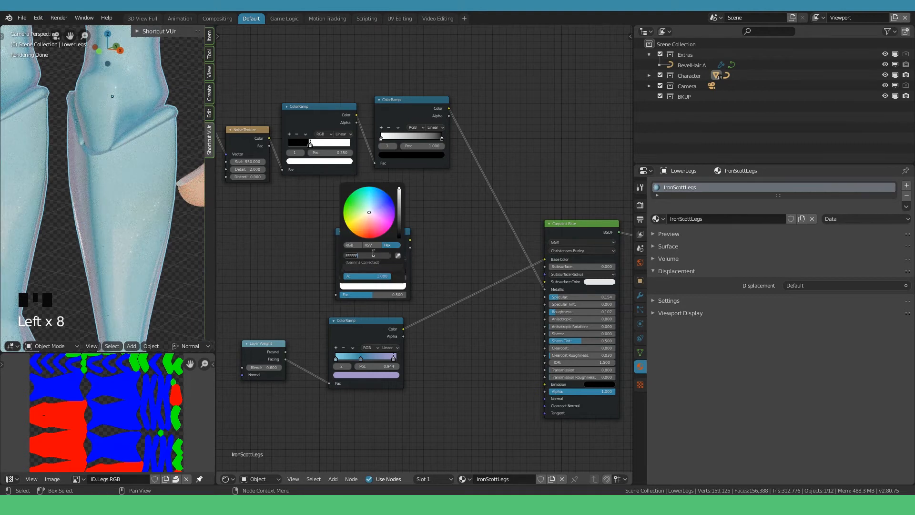
{"action": "type", "text": "e7e7e7"}
{"action": "key", "text": "Return"}
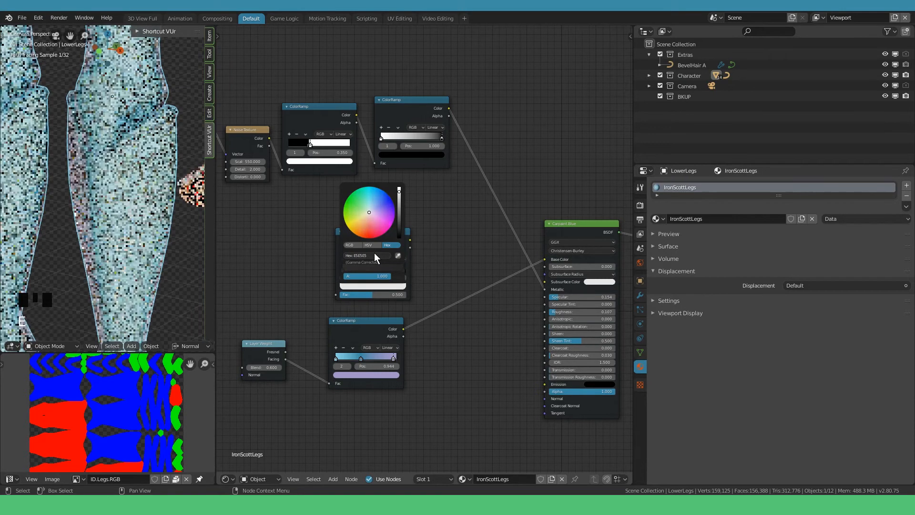
Preview the white-to-violet ColorRamp with Layer Weight's Facing linked to its Fac, and move its light stop to 0.449.
{"action": "left_click_drag", "start_coordinate": [360, 248], "coordinate": [351, 249]}
{"action": "left_click", "coordinate": [351, 247], "text": "ctrl+shift"}
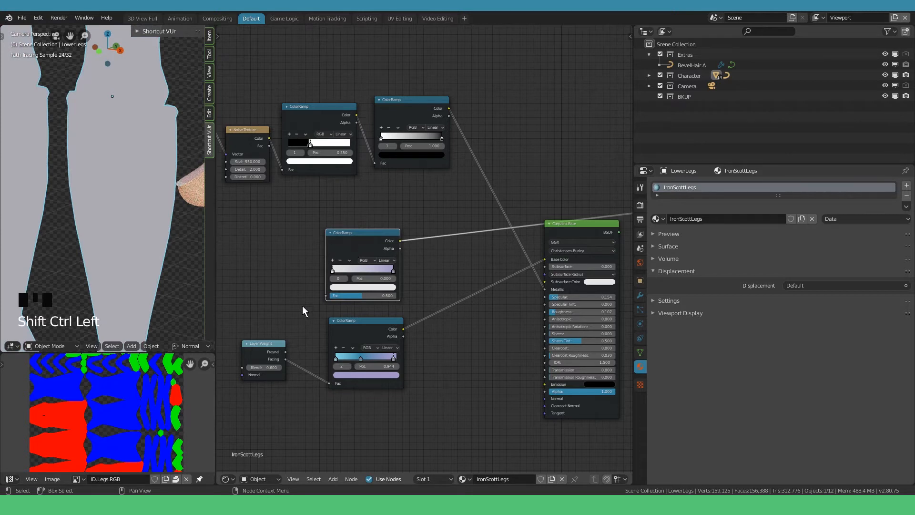
{"action": "left_click_drag", "start_coordinate": [286, 359], "coordinate": [325, 295]}
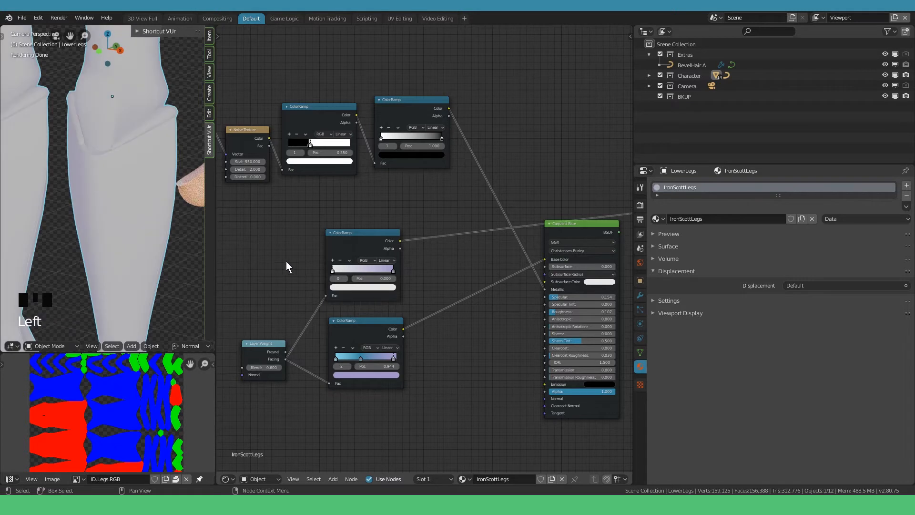
{"action": "scroll", "coordinate": [133, 189], "scroll_direction": "down", "scroll_amount": 5}
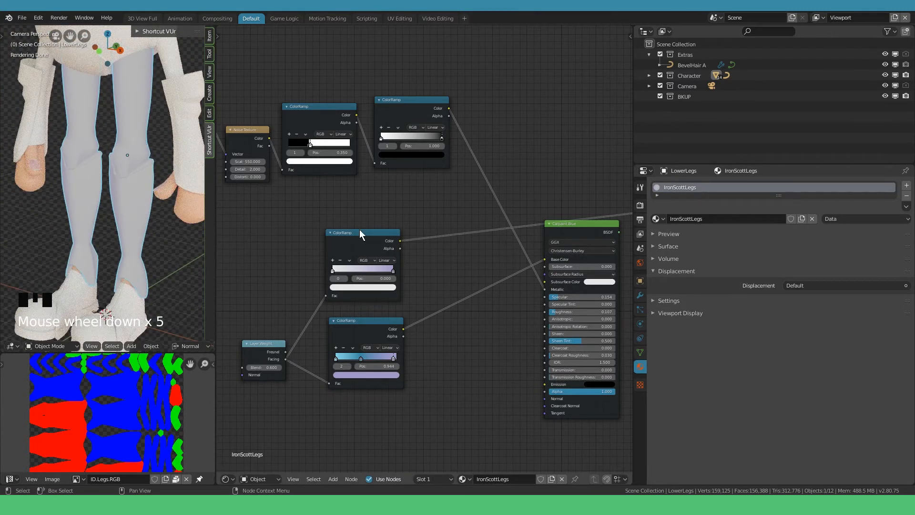
{"action": "left_click_drag", "start_coordinate": [332, 270], "coordinate": [359, 270]}
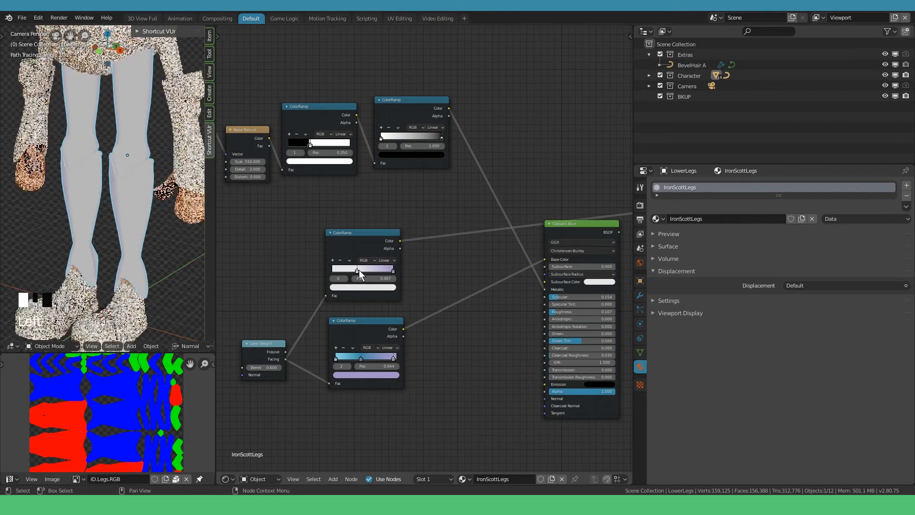
Cut the color ramps' outgoing links, combine both ramps in a Mix node, and preview the mix on the legs.
{"action": "left_click_drag", "start_coordinate": [401, 241], "coordinate": [544, 259]}
{"action": "mouse_move", "coordinate": [445, 213]}
{"action": "right_mouse_down", "text": "ctrl"}
{"action": "mouse_move", "coordinate": [438, 242]}
{"action": "mouse_move", "coordinate": [454, 294]}
{"action": "right_mouse_up", "text": "ctrl"}
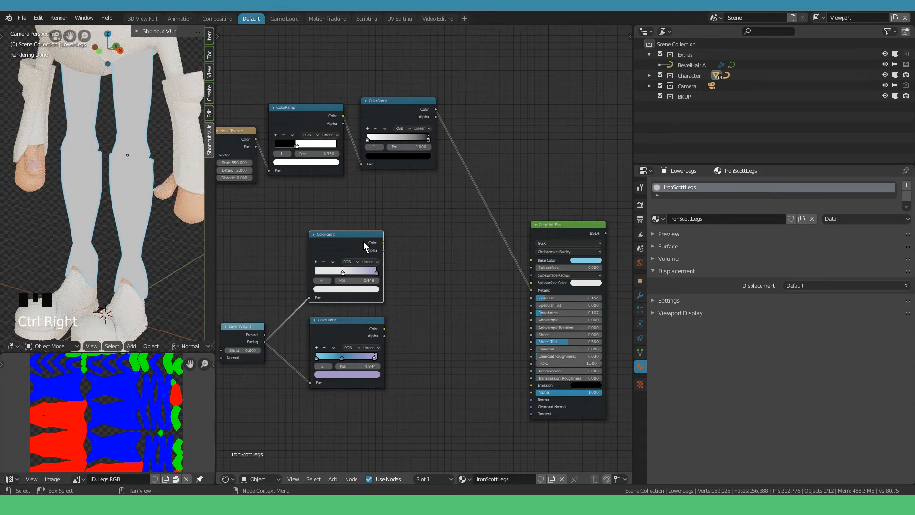
{"action": "right_click_drag", "start_coordinate": [357, 248], "coordinate": [352, 337], "text": "ctrl+shift"}
{"action": "left_click_drag", "start_coordinate": [427, 291], "coordinate": [447, 271]}
{"action": "left_click", "coordinate": [436, 285]}
{"action": "scroll", "coordinate": [447, 271], "scroll_direction": "up", "scroll_amount": 1}
{"action": "left_click", "coordinate": [451, 265], "text": "ctrl+shift"}
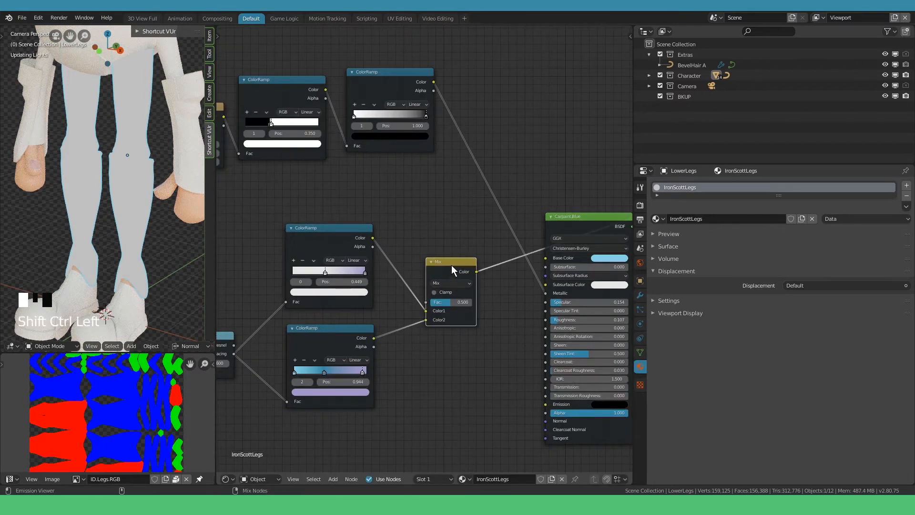
Try other Fac values on the Mix node and link the noise ColorRamp's Color to its Fac input.
{"action": "scroll", "coordinate": [452, 267], "scroll_direction": "up", "scroll_amount": 2}
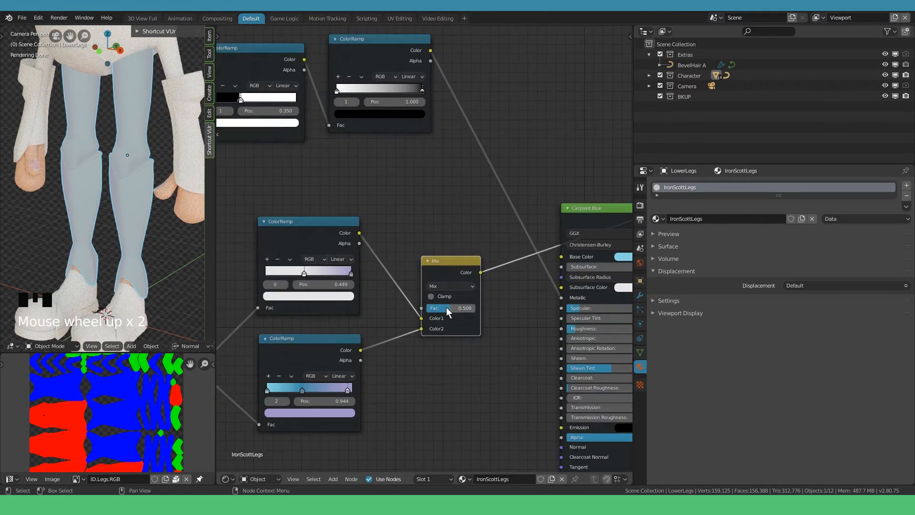
{"action": "left_click_drag", "start_coordinate": [446, 307], "coordinate": [468, 307]}
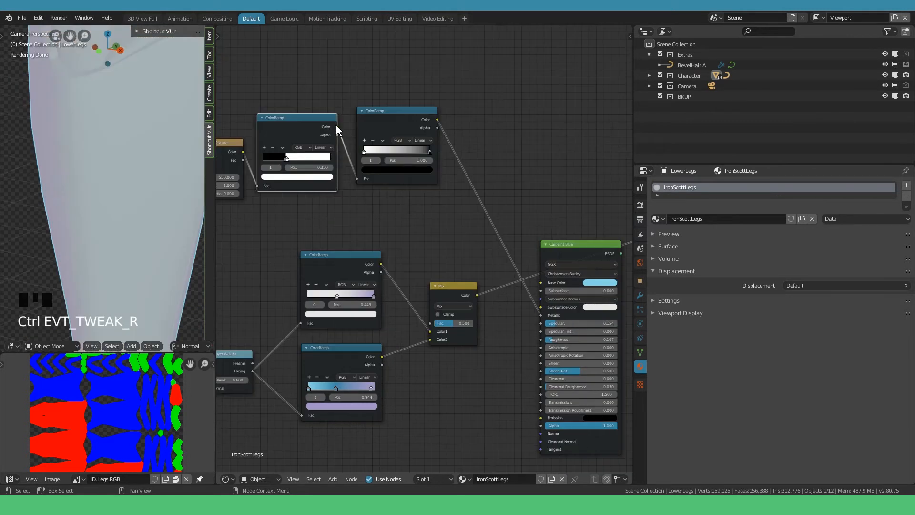
{"action": "left_click_drag", "start_coordinate": [337, 127], "coordinate": [433, 328]}
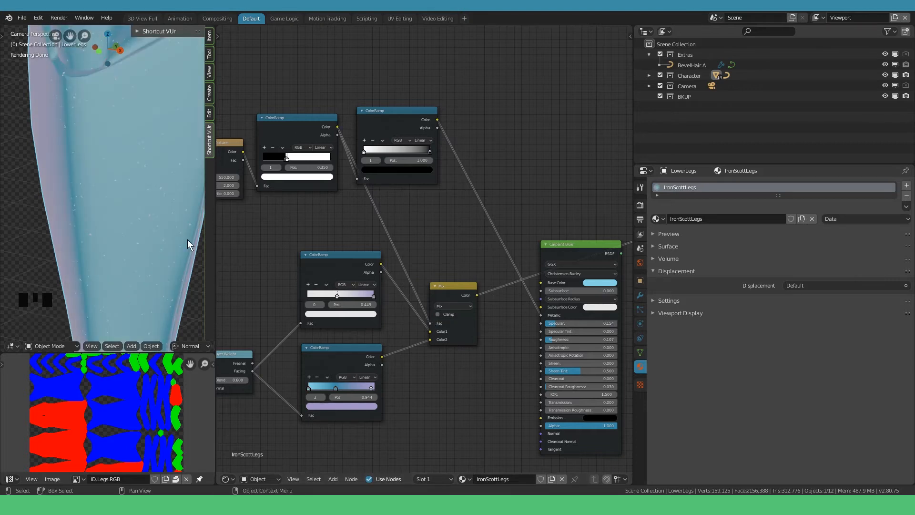
Preview Carpaint.Blue on the legs and link the Mix node's Color to its Base Color.
{"action": "left_click", "coordinate": [498, 232], "text": "ctrl+shift"}
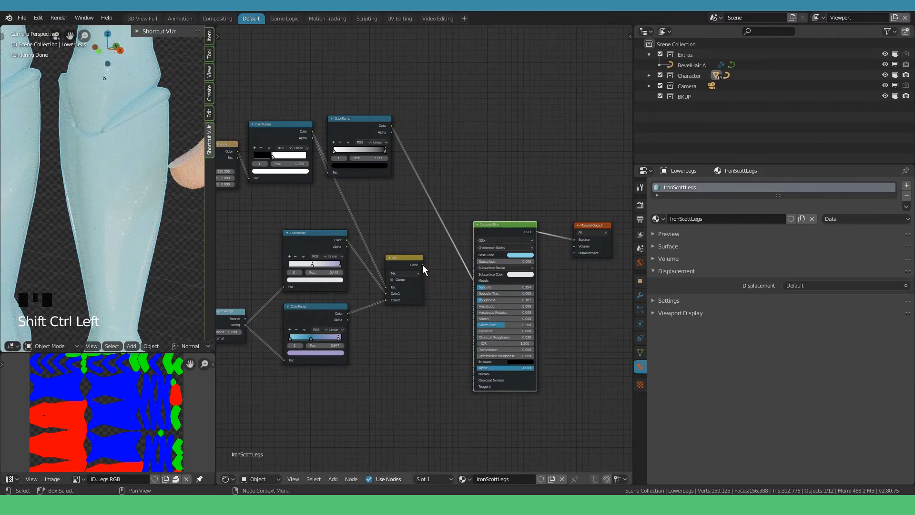
{"action": "left_click_drag", "start_coordinate": [422, 264], "coordinate": [473, 254]}
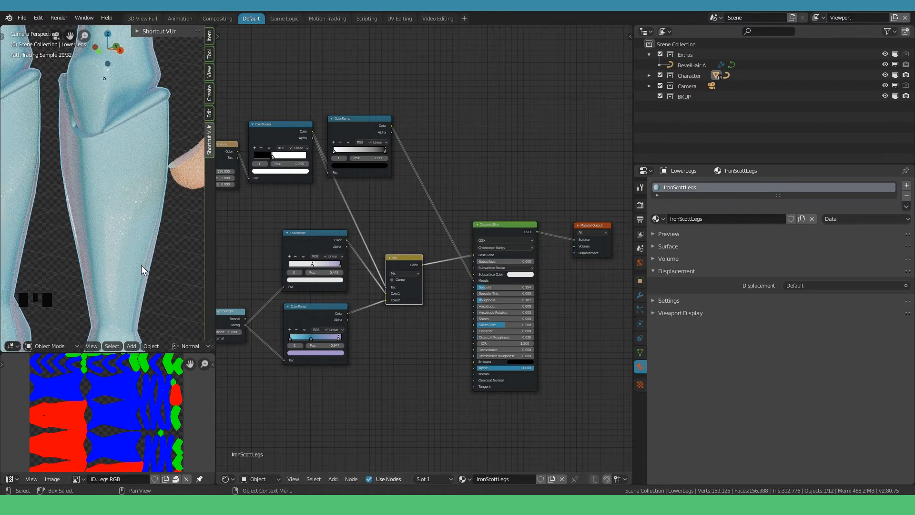
{"action": "scroll", "coordinate": [141, 265], "scroll_direction": "down", "scroll_amount": 4}
{"action": "middle_click_drag", "start_coordinate": [153, 255], "coordinate": [158, 242]}
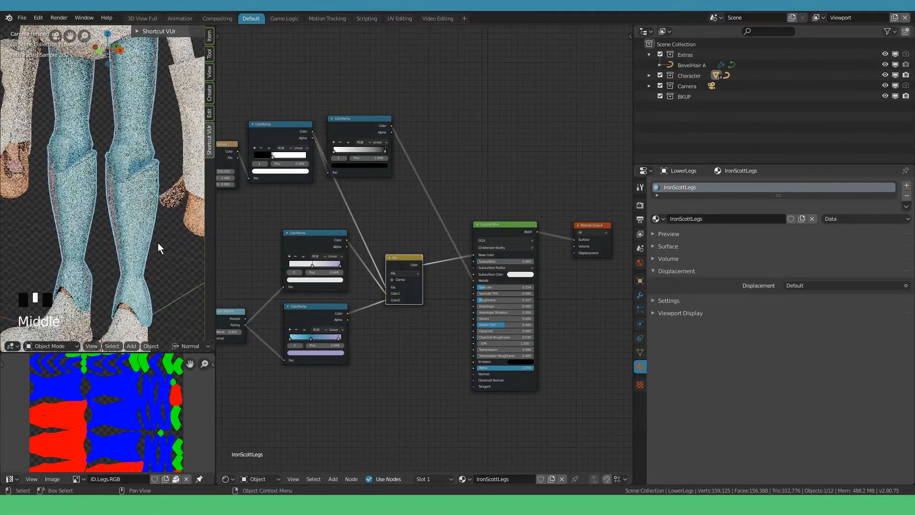
Lower Carpaint.Blue's Roughness to 0.000 and link the noise ColorRamp's Color to the Roughness input.
{"action": "mouse_move", "coordinate": [486, 300]}
{"action": "left_mouse_down"}
{"action": "mouse_move", "coordinate": [496, 300]}
{"action": "mouse_move", "coordinate": [476, 301]}
{"action": "left_mouse_up"}
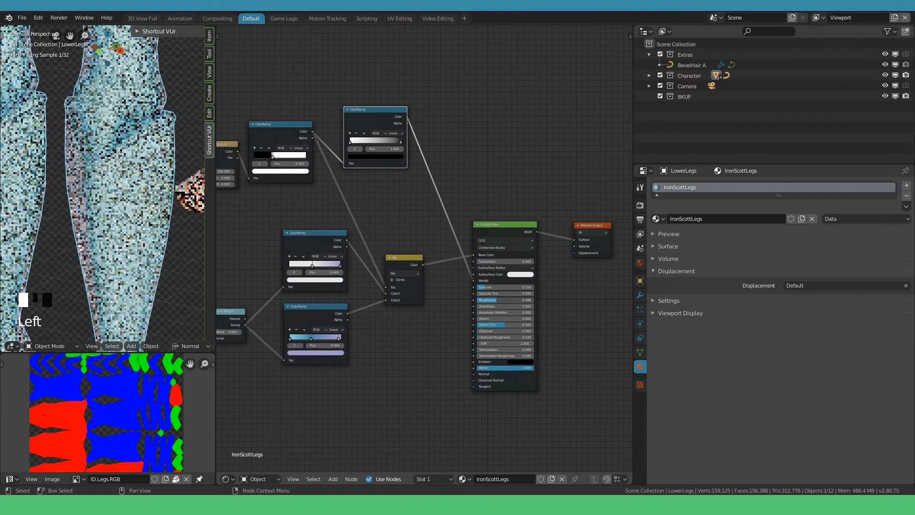
{"action": "scroll", "coordinate": [143, 259], "scroll_direction": "up", "scroll_amount": 4}
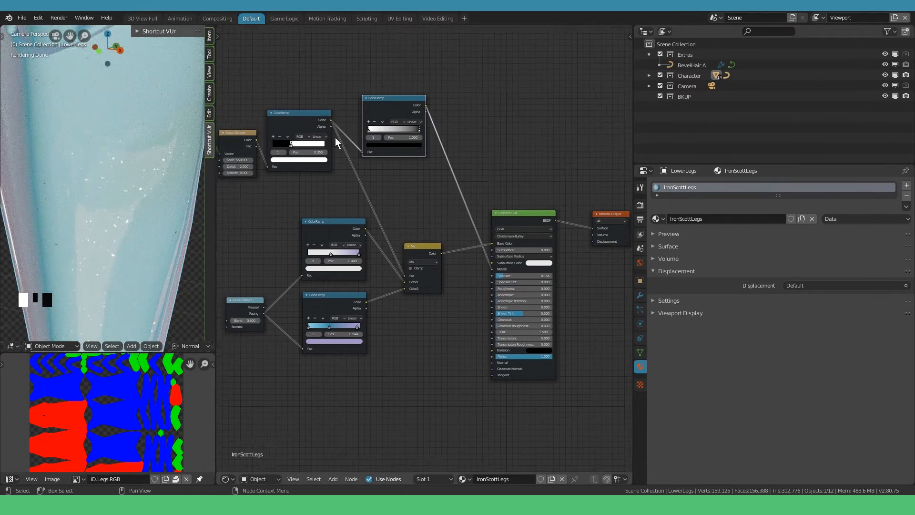
{"action": "left_click", "coordinate": [330, 110], "text": "ctrl+shift"}
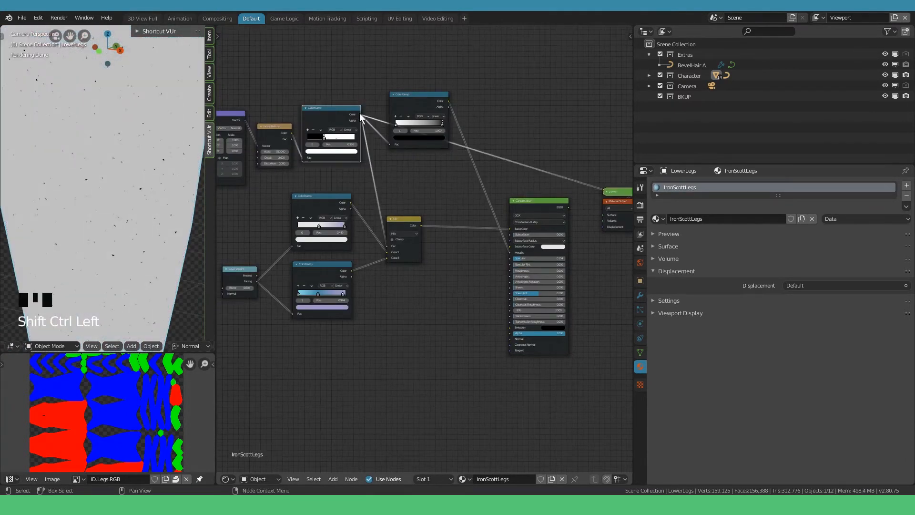
{"action": "left_click_drag", "start_coordinate": [359, 114], "coordinate": [511, 271]}
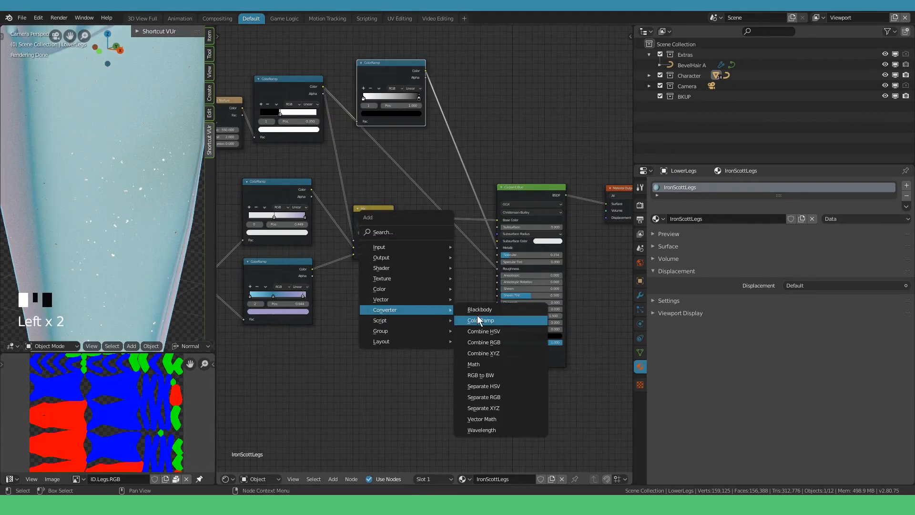
Insert a new ColorRamp on the Roughness link and rearrange the surrounding ramps, Mix and Layer Weight nodes.
{"action": "left_click", "coordinate": [478, 319]}
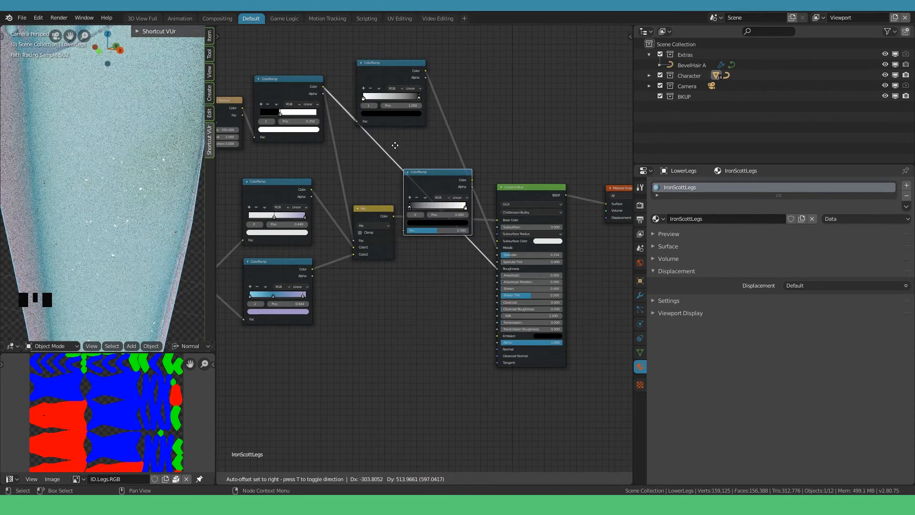
{"action": "left_click", "coordinate": [384, 139]}
{"action": "middle_click_drag", "start_coordinate": [399, 148], "coordinate": [415, 239]}
{"action": "left_click_drag", "start_coordinate": [306, 171], "coordinate": [325, 134]}
{"action": "left_click_drag", "start_coordinate": [409, 154], "coordinate": [451, 117]}
{"action": "left_click_drag", "start_coordinate": [408, 279], "coordinate": [431, 197]}
{"action": "left_click_drag", "start_coordinate": [449, 222], "coordinate": [435, 419]}
{"action": "scroll", "coordinate": [435, 390], "scroll_direction": "down", "scroll_amount": 2}
{"action": "left_click_drag", "start_coordinate": [282, 376], "coordinate": [312, 306]}
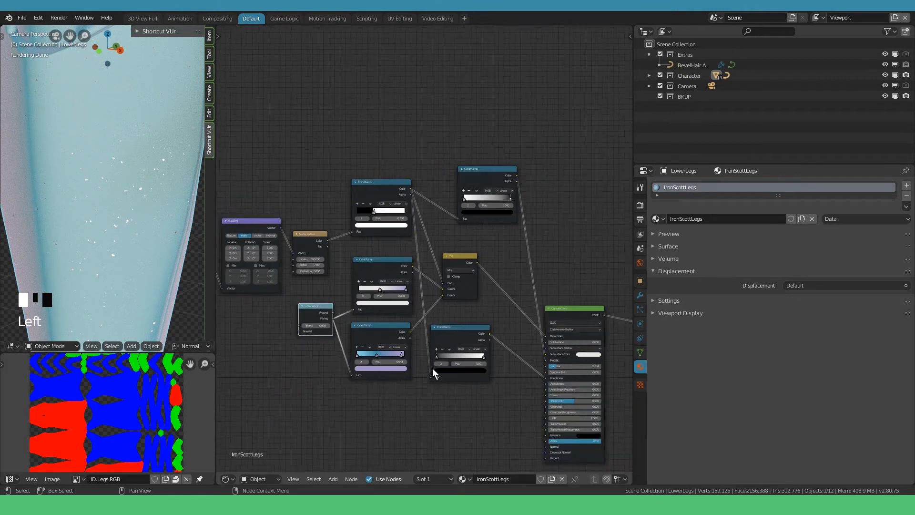
Preview the roughness ColorRamp, darken its white stop to dark grey, and preview Carpaint.Blue on the legs again.
{"action": "scroll", "coordinate": [433, 372], "scroll_direction": "up", "scroll_amount": 3}
{"action": "middle_click_drag", "start_coordinate": [433, 372], "coordinate": [352, 311]}
{"action": "left_click", "coordinate": [376, 262], "text": "ctrl+shift"}
{"action": "scroll", "coordinate": [412, 328], "scroll_direction": "up", "scroll_amount": 5}
{"action": "left_click", "coordinate": [419, 278]}
{"action": "left_click", "coordinate": [402, 303]}
{"action": "left_click", "coordinate": [373, 242]}
{"action": "left_click_drag", "start_coordinate": [379, 278], "coordinate": [347, 277]}
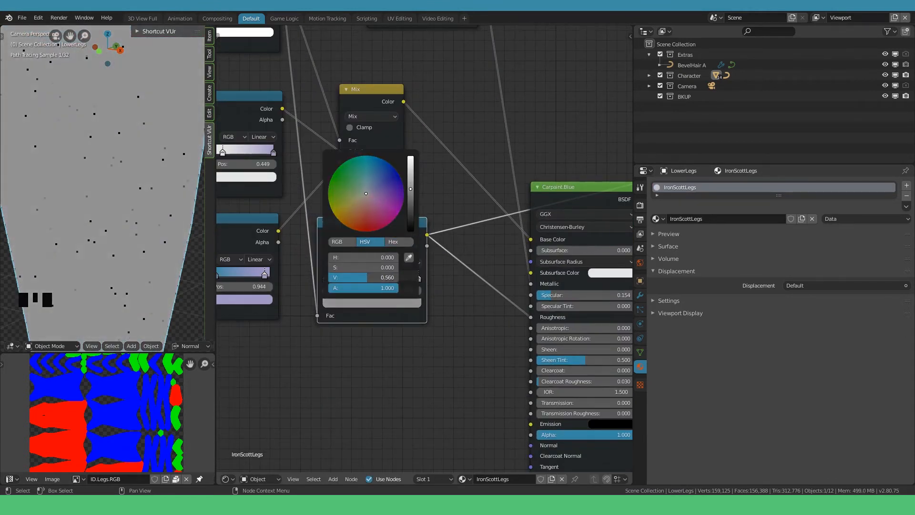
{"action": "scroll", "coordinate": [493, 192], "scroll_direction": "down", "scroll_amount": 1}
{"action": "middle_click_drag", "start_coordinate": [567, 190], "coordinate": [493, 192]}
{"action": "left_click", "coordinate": [494, 192], "text": "ctrl+shift"}
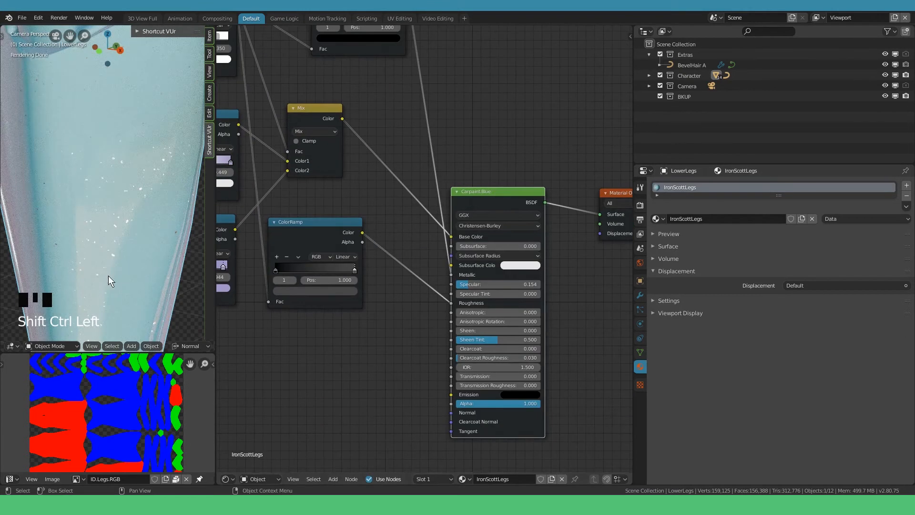
{"action": "left_click", "coordinate": [324, 290]}
{"action": "mouse_move", "coordinate": [347, 218]}
{"action": "left_mouse_down"}
{"action": "mouse_move", "coordinate": [348, 166]}
{"action": "mouse_move", "coordinate": [348, 216]}
{"action": "left_mouse_up"}
Add a Bump node, feeding its Height from the metallic ColorRamp and linking its Normal to Carpaint.Blue's Normal.
{"action": "scroll", "coordinate": [287, 289], "scroll_direction": "down", "scroll_amount": 8}
{"action": "middle_click_drag", "start_coordinate": [287, 289], "coordinate": [410, 266]}
{"action": "scroll", "coordinate": [128, 222], "scroll_direction": "down", "scroll_amount": 7}
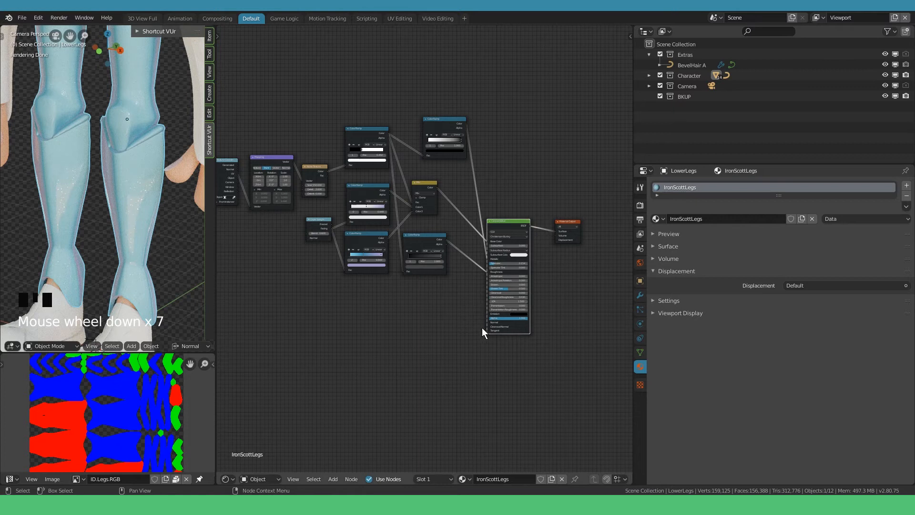
{"action": "scroll", "coordinate": [428, 303], "scroll_direction": "up", "scroll_amount": 1}
{"action": "key", "text": "shift+a"}
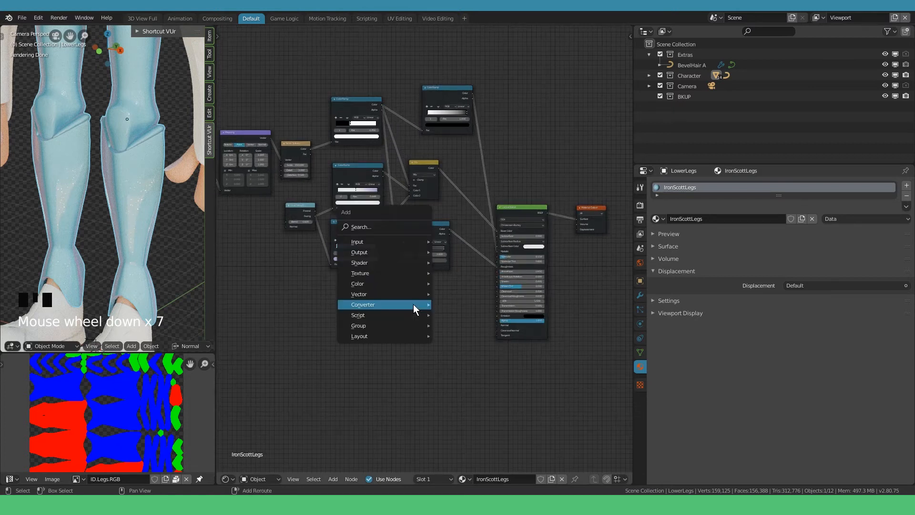
{"action": "mouse_move", "coordinate": [423, 293]}
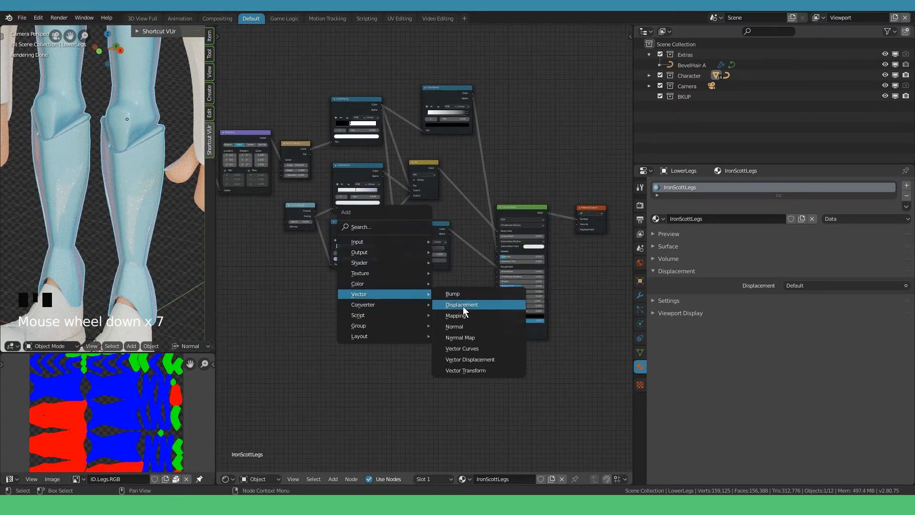
{"action": "left_click", "coordinate": [495, 294]}
{"action": "left_click", "coordinate": [425, 293]}
{"action": "scroll", "coordinate": [425, 293], "scroll_direction": "up", "scroll_amount": 5}
{"action": "mouse_move", "coordinate": [479, 30]}
{"action": "left_mouse_down"}
{"action": "mouse_move", "coordinate": [471, 242]}
{"action": "mouse_move", "coordinate": [419, 319]}
{"action": "mouse_move", "coordinate": [444, 343]}
{"action": "left_mouse_up"}
{"action": "scroll", "coordinate": [418, 320], "scroll_direction": "up", "scroll_amount": 1}
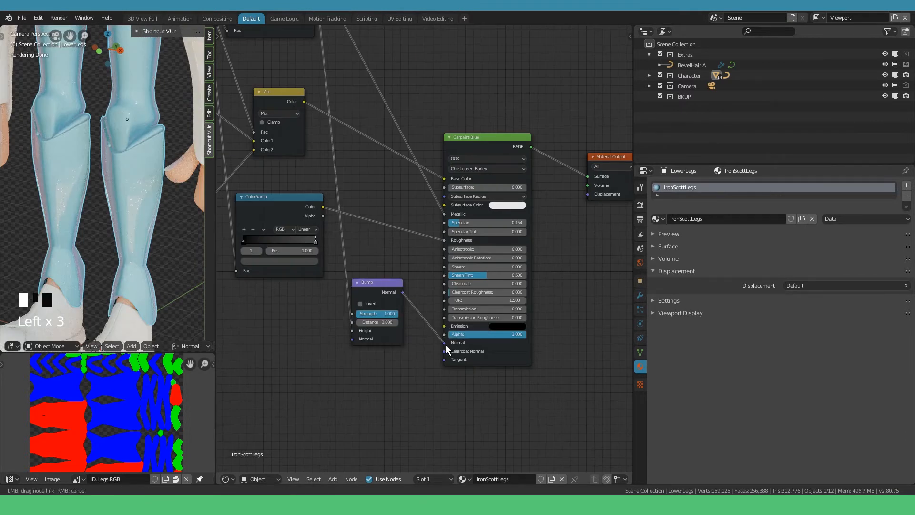
Preview the Bump node on the legs, lower its Strength and set its Distance to 0.01.
{"action": "left_click", "coordinate": [384, 335], "text": "ctrl+shift"}
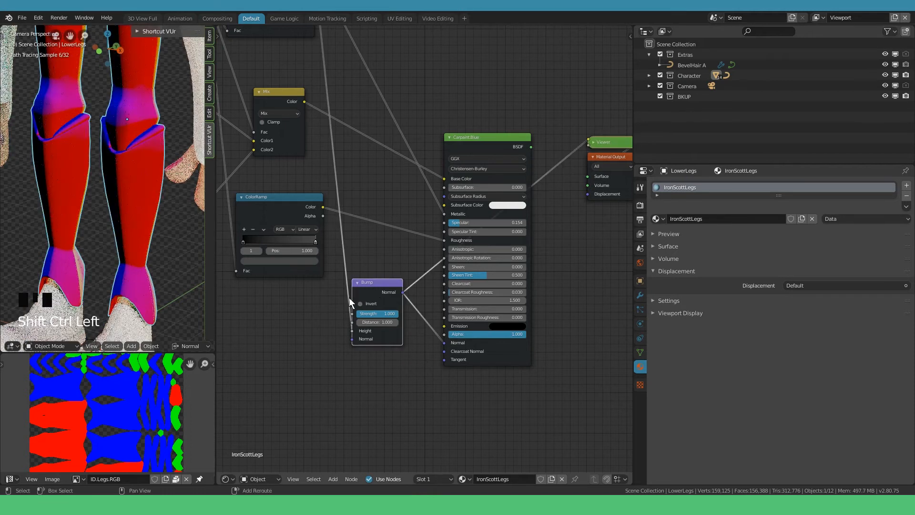
{"action": "scroll", "coordinate": [139, 207], "scroll_direction": "up", "scroll_amount": 10}
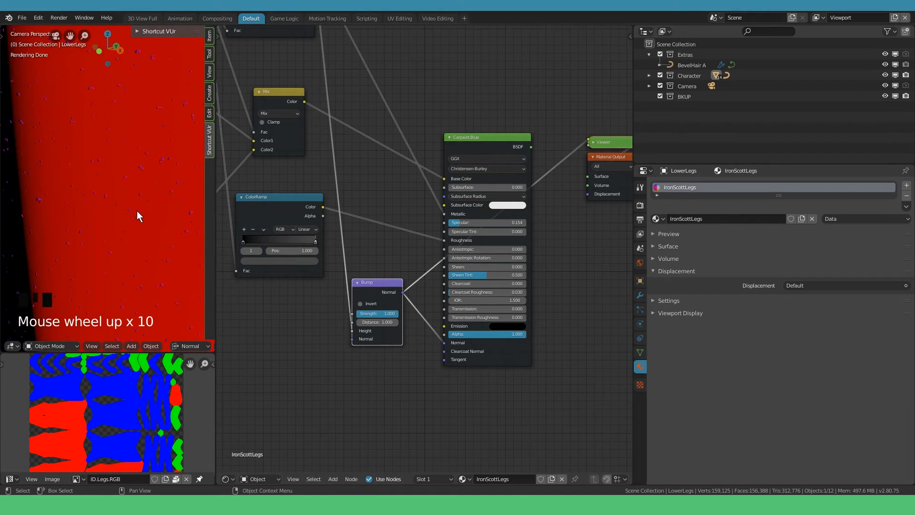
{"action": "scroll", "coordinate": [432, 322], "scroll_direction": "up", "scroll_amount": 3}
{"action": "left_click_drag", "start_coordinate": [432, 319], "coordinate": [390, 320]}
{"action": "left_click", "coordinate": [430, 328]}
{"action": "type", "text": "0.01"}
{"action": "key", "text": "Return"}
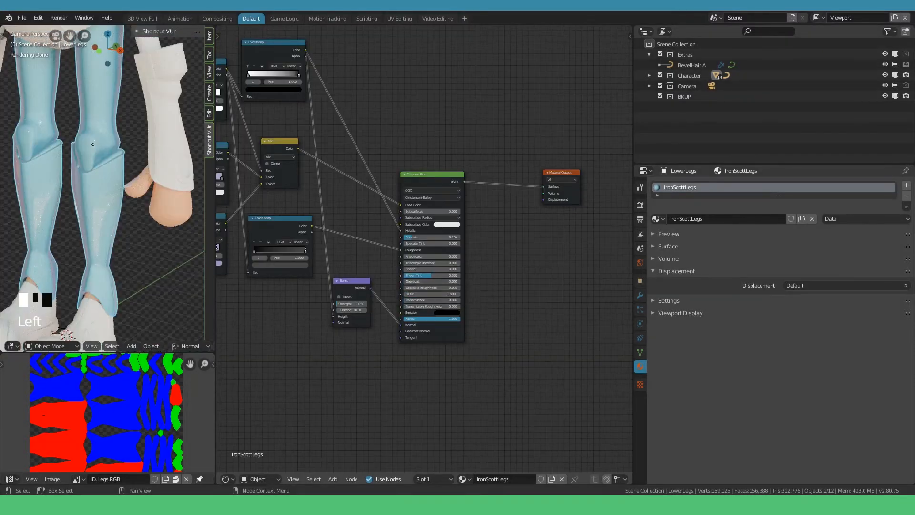
Add a Glossy BSDF below Carpaint.Blue and preview it on the legs.
{"action": "left_click_drag", "start_coordinate": [410, 281], "coordinate": [466, 281]}
{"action": "right_click", "coordinate": [461, 282]}
{"action": "left_click", "coordinate": [423, 361]}
{"action": "key", "text": "shift+a"}
{"action": "mouse_move", "coordinate": [387, 330]}
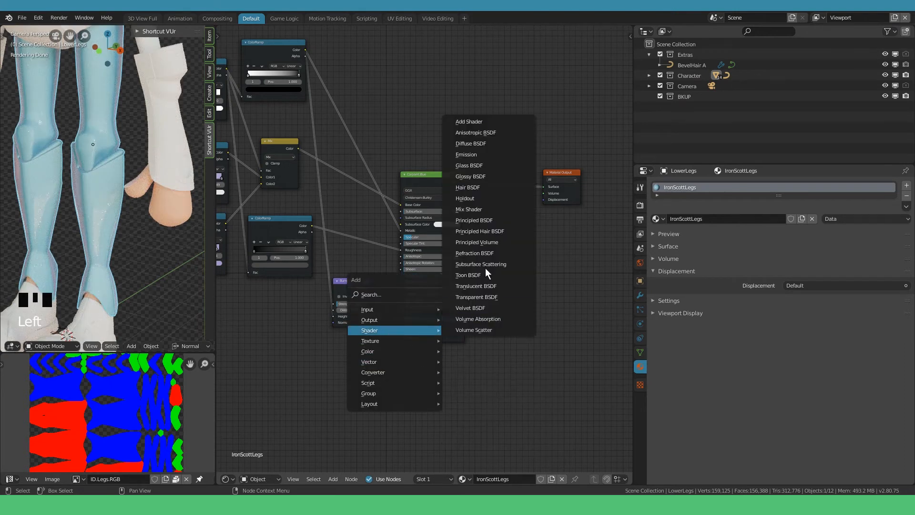
{"action": "left_click", "coordinate": [486, 177]}
{"action": "left_click", "coordinate": [439, 385]}
{"action": "left_click", "coordinate": [439, 389], "text": "ctrl+shift"}
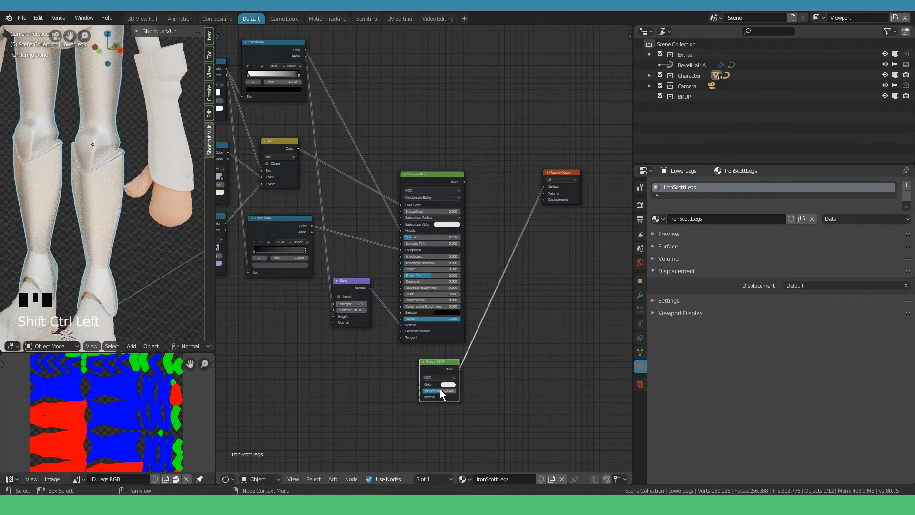
Brighten the Glossy BSDF's color to white and lower its Roughness to about 0.08.
{"action": "left_click", "coordinate": [444, 385]}
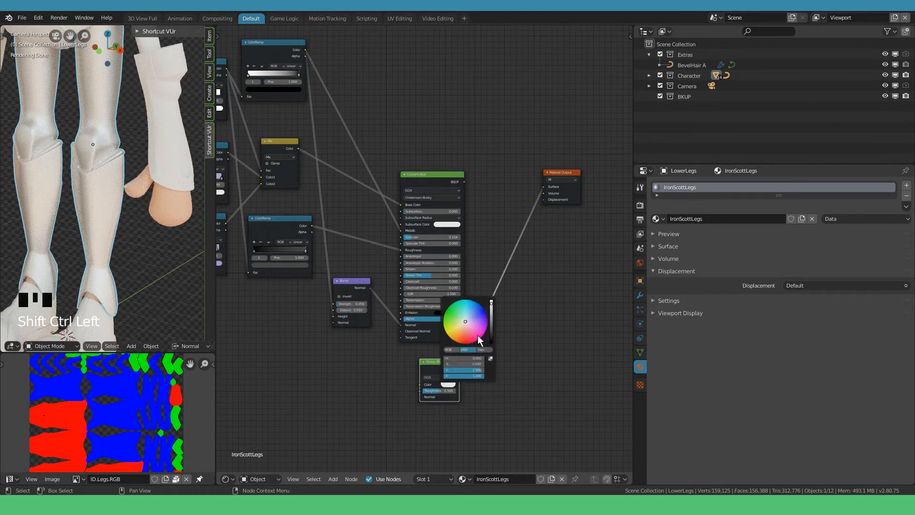
{"action": "left_click_drag", "start_coordinate": [490, 303], "coordinate": [490, 298]}
{"action": "left_click_drag", "start_coordinate": [446, 391], "coordinate": [432, 390]}
Combine Carpaint.Blue and the Glossy BSDF in a Mix Shader placed before the Material Output.
{"action": "right_click_drag", "start_coordinate": [436, 330], "coordinate": [442, 367], "text": "ctrl+shift"}
{"action": "middle_click_drag", "start_coordinate": [489, 341], "coordinate": [445, 380]}
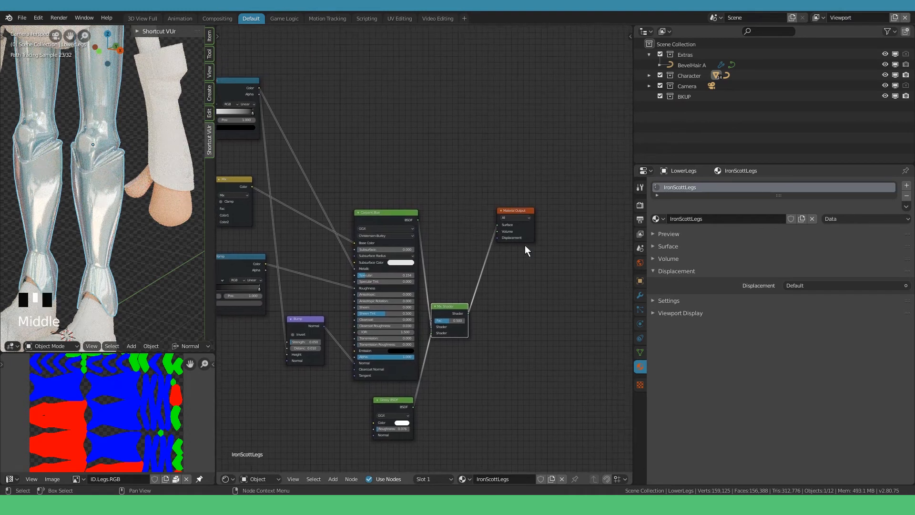
{"action": "left_click_drag", "start_coordinate": [511, 209], "coordinate": [551, 221]}
{"action": "left_click_drag", "start_coordinate": [436, 314], "coordinate": [470, 239]}
Add a Fresnel node, link its Fac to the Mix Shader's Fac, and set its IOR to 1.750 while previewing it.
{"action": "key", "text": "Home"}
{"action": "key", "text": "shift+a"}
{"action": "mouse_move", "coordinate": [372, 197]}
{"action": "mouse_move", "coordinate": [352, 176]}
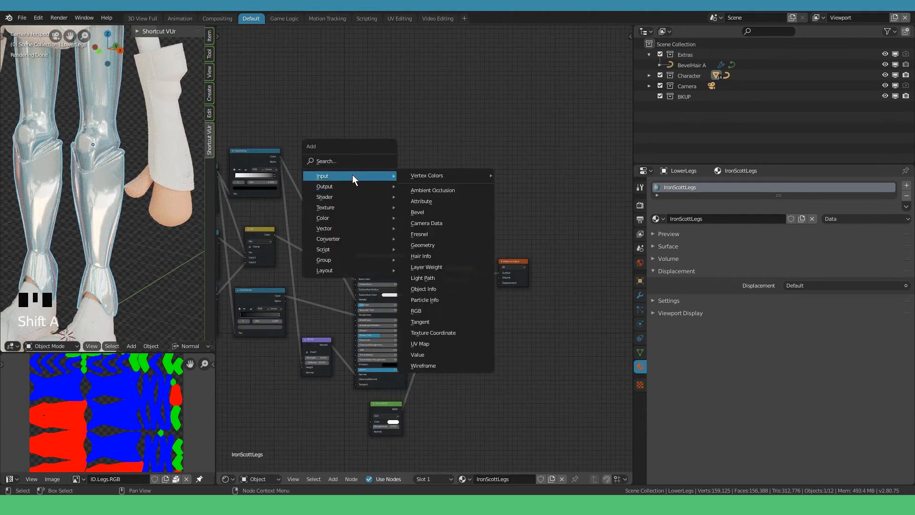
{"action": "left_click", "coordinate": [418, 233]}
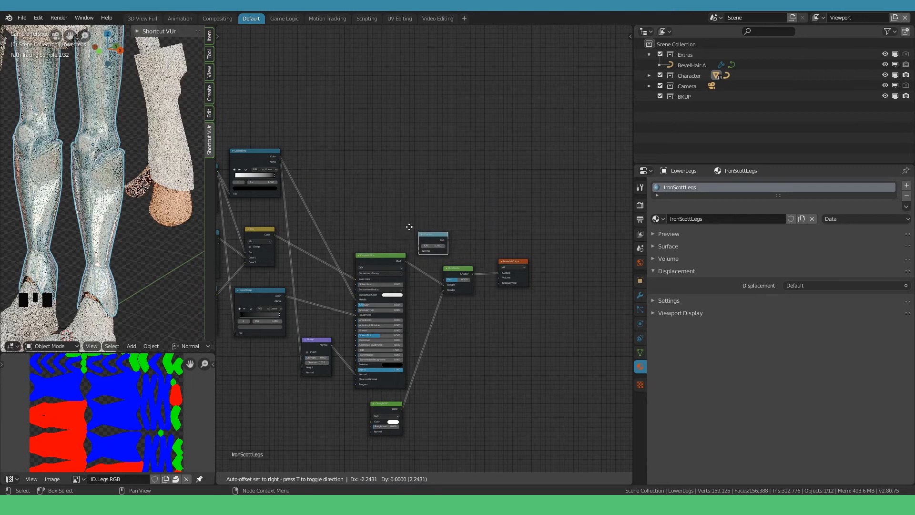
{"action": "left_click", "coordinate": [362, 209]}
{"action": "scroll", "coordinate": [371, 211], "scroll_direction": "up", "scroll_amount": 2}
{"action": "left_click", "coordinate": [371, 211], "text": "ctrl+shift"}
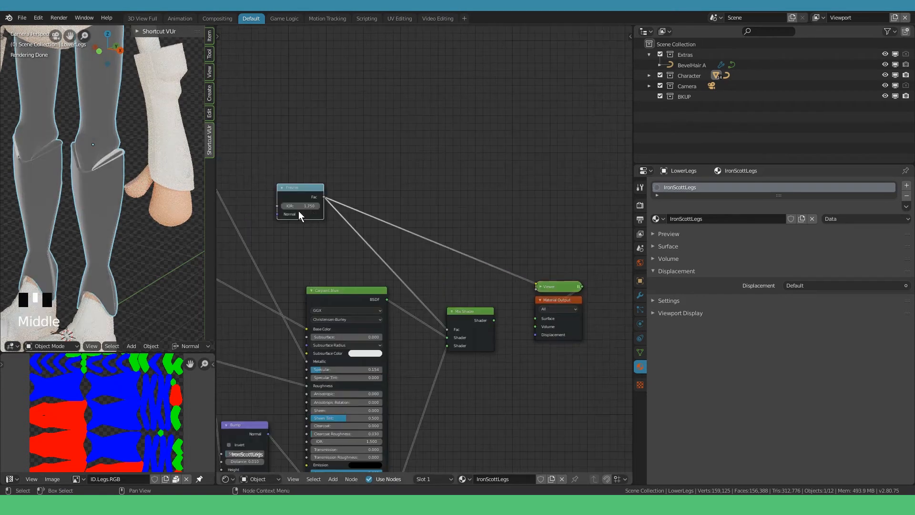
{"action": "left_click", "coordinate": [317, 207]}
{"action": "left_click", "coordinate": [318, 206]}
{"action": "left_click", "coordinate": [284, 206]}
Insert a ColorRamp between the Fresnel and Mix Shader, shifting its black stop inward and turning its white stop light grey.
{"action": "left_click", "coordinate": [389, 257]}
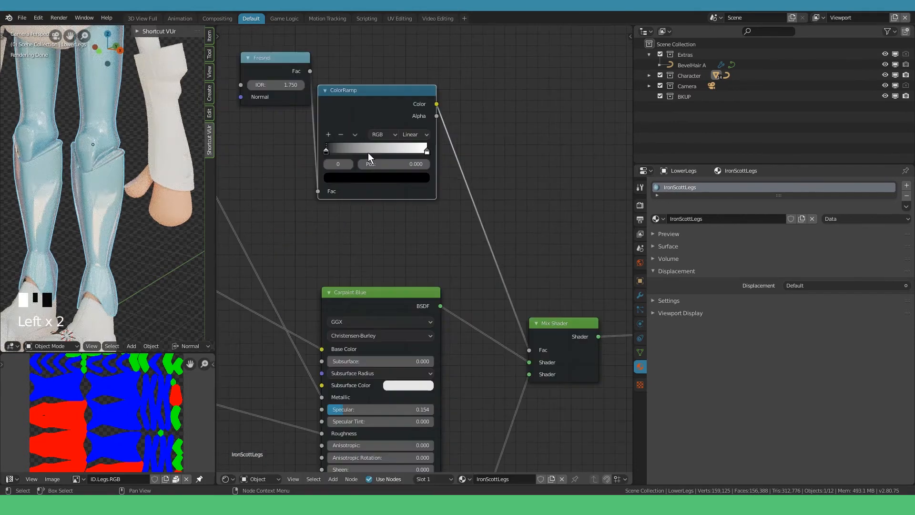
{"action": "left_click_drag", "start_coordinate": [368, 153], "coordinate": [333, 150]}
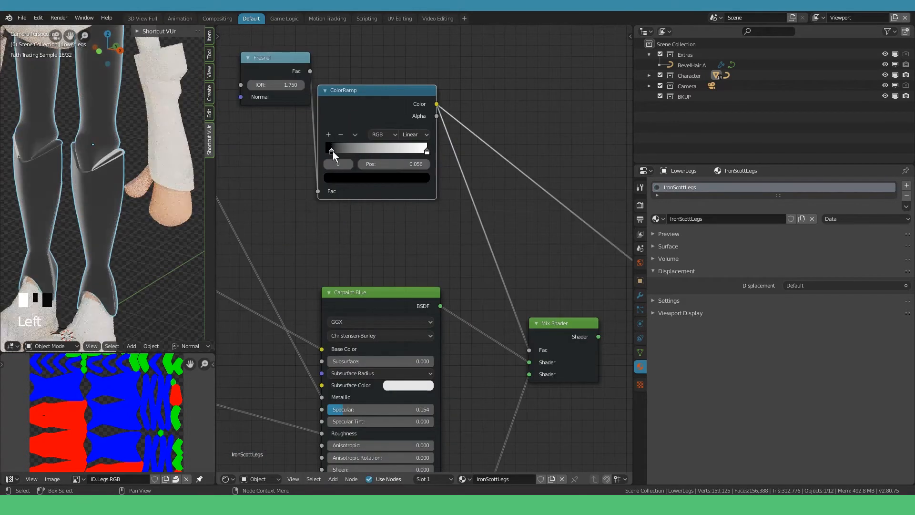
{"action": "left_click", "coordinate": [376, 177]}
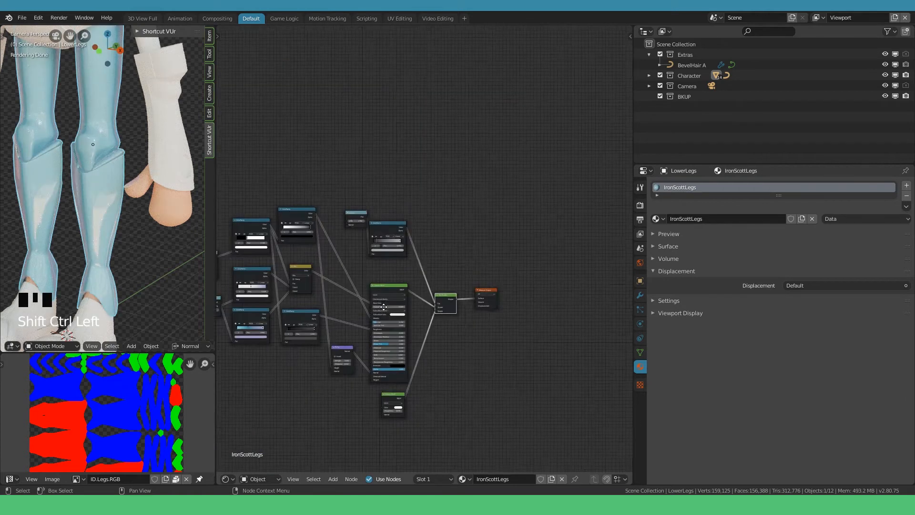
Add a Frame node and size it around the car paint nodes.
{"action": "middle_click_drag", "start_coordinate": [383, 304], "coordinate": [507, 260]}
{"action": "scroll", "coordinate": [507, 261], "scroll_direction": "down", "scroll_amount": 1}
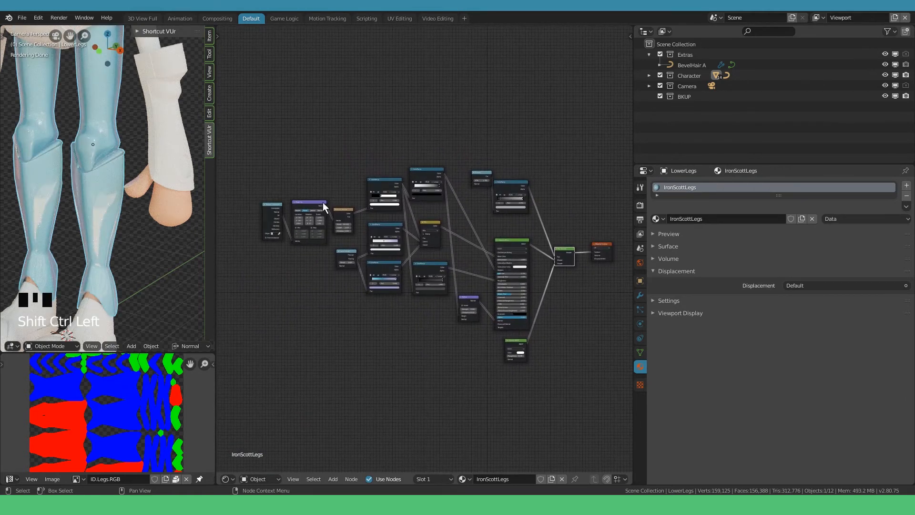
{"action": "key", "text": "shift+a"}
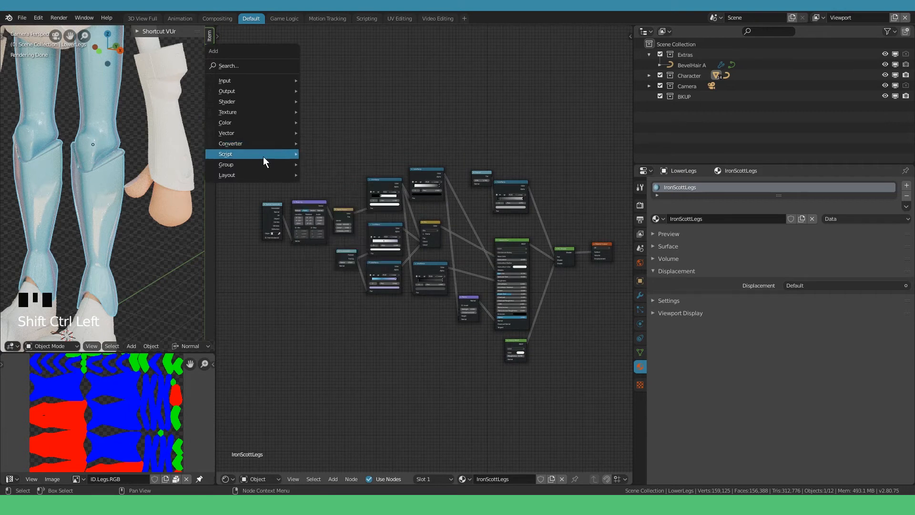
{"action": "mouse_move", "coordinate": [251, 174]}
{"action": "left_click", "coordinate": [333, 176]}
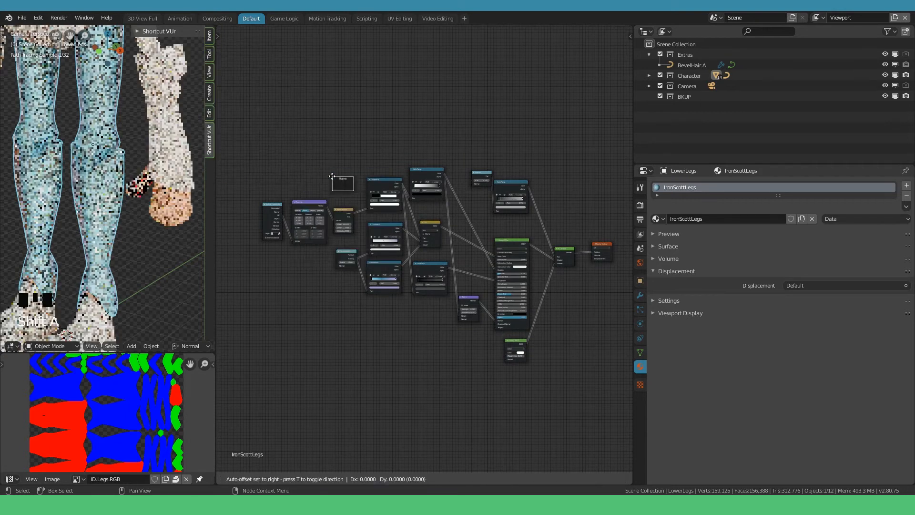
{"action": "left_click_drag", "start_coordinate": [297, 181], "coordinate": [558, 375]}
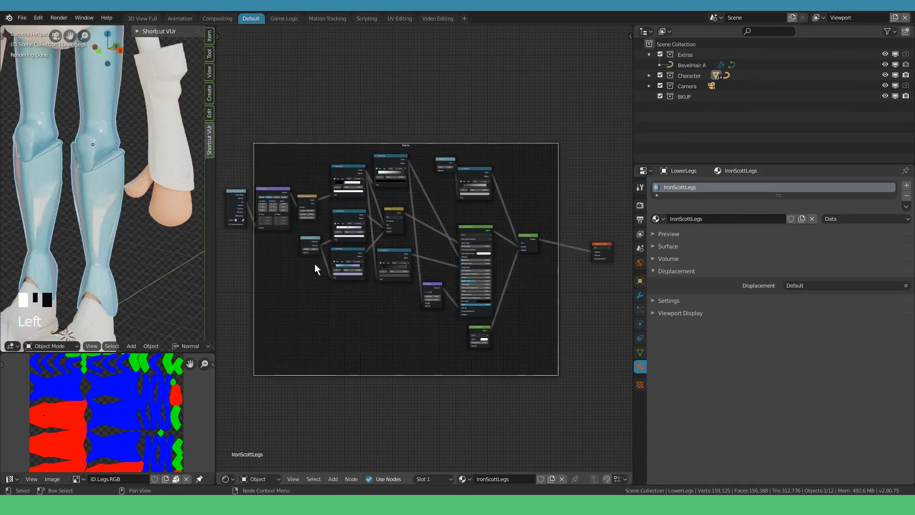
Select the car paint nodes, including the Bump node, and attach them to the frame.
{"action": "left_click", "coordinate": [234, 198]}
{"action": "left_click", "coordinate": [270, 192], "text": "shift"}
{"action": "left_click", "coordinate": [305, 199], "text": "shift"}
{"action": "left_click", "coordinate": [338, 171], "text": "shift"}
{"action": "left_click", "coordinate": [393, 167], "text": "shift"}
{"action": "key", "text": "c"}
{"action": "mouse_move", "coordinate": [334, 222]}
{"action": "left_mouse_down"}
{"action": "mouse_move", "coordinate": [320, 221]}
{"action": "mouse_move", "coordinate": [383, 262]}
{"action": "mouse_move", "coordinate": [534, 283]}
{"action": "mouse_move", "coordinate": [471, 175]}
{"action": "left_mouse_up"}
{"action": "key", "text": "Escape"}
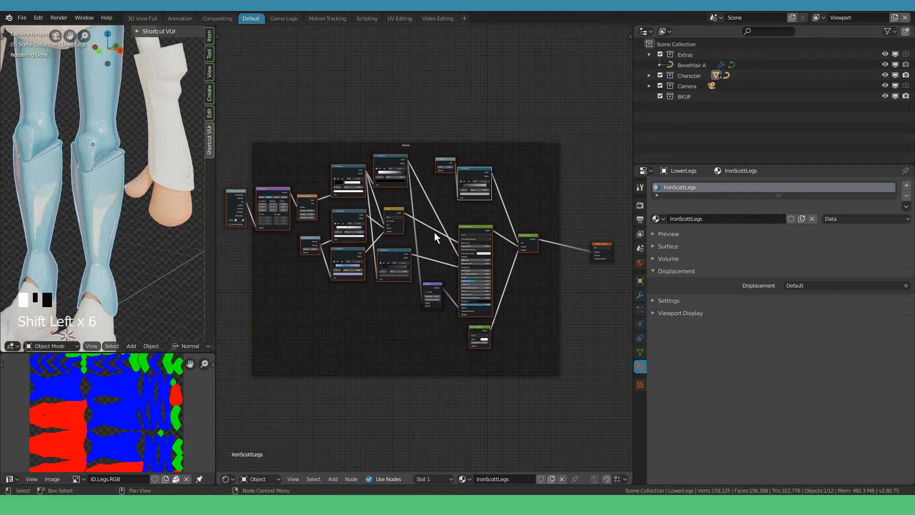
{"action": "key", "text": "g"}
{"action": "left_click", "coordinate": [430, 288]}
{"action": "left_click", "coordinate": [442, 295]}
Set both the name and the label of the frame to Carpaint.
{"action": "scroll", "coordinate": [433, 157], "scroll_direction": "up", "scroll_amount": 10}
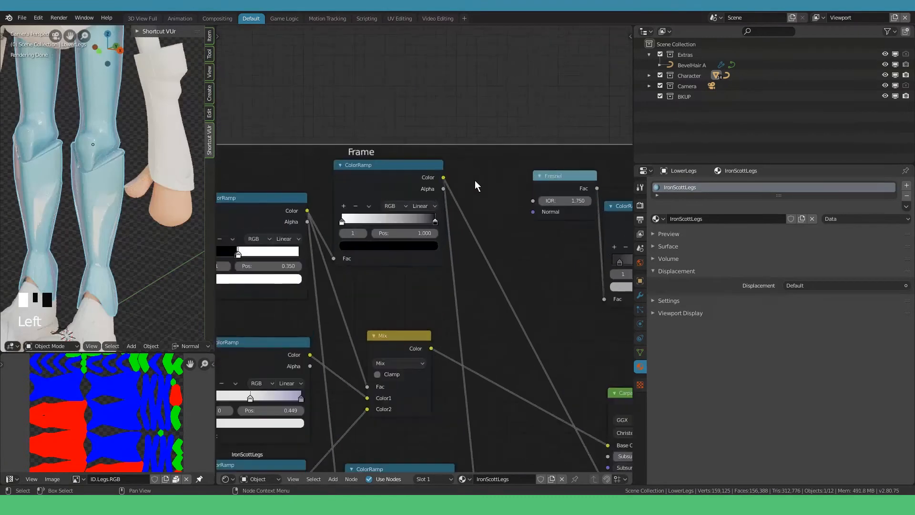
{"action": "middle_click_drag", "start_coordinate": [494, 169], "coordinate": [386, 165]}
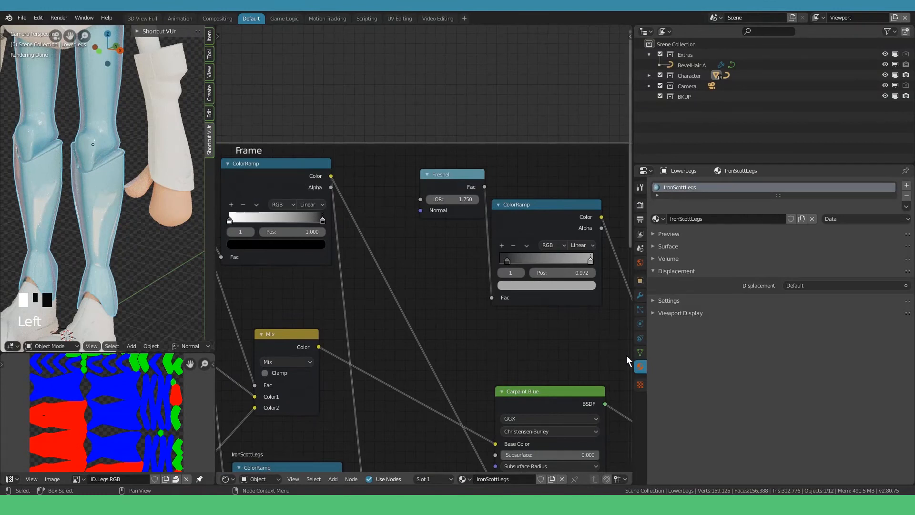
{"action": "key", "text": "n"}
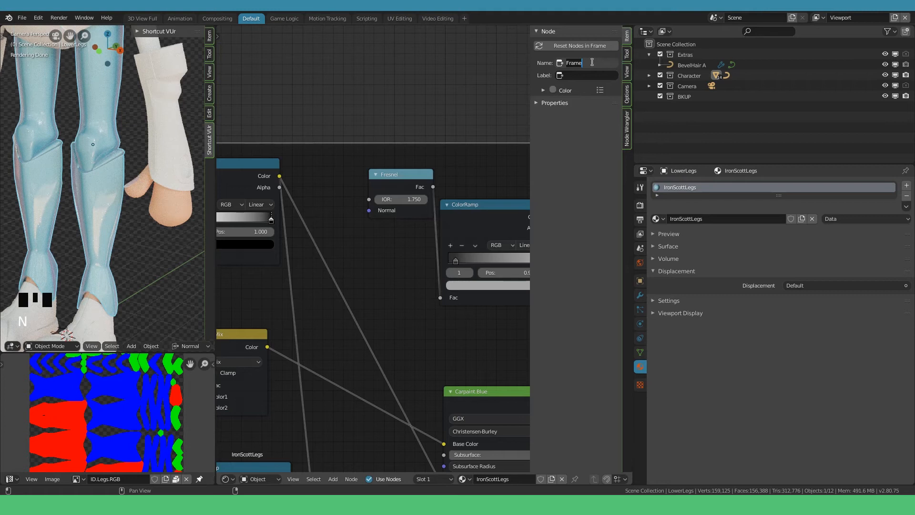
{"action": "type", "text": "Carpain"}
{"action": "type", "text": "t"}
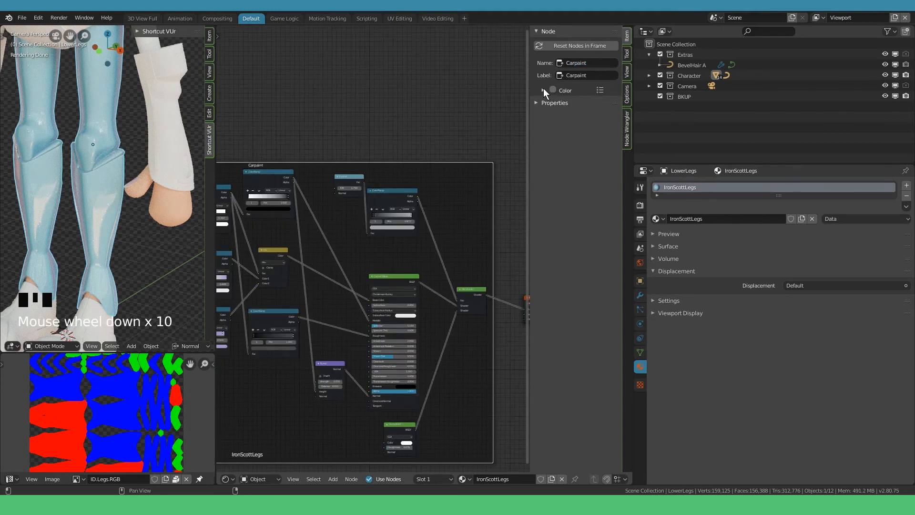
Enable a custom color for the Carpaint frame and make it blue.
{"action": "left_click", "coordinate": [552, 89]}
{"action": "left_click", "coordinate": [543, 90]}
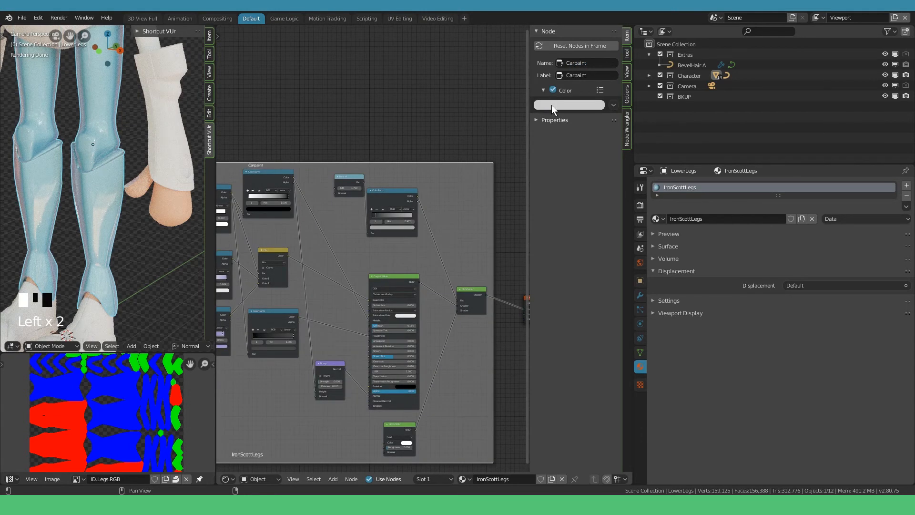
{"action": "left_click", "coordinate": [551, 105]}
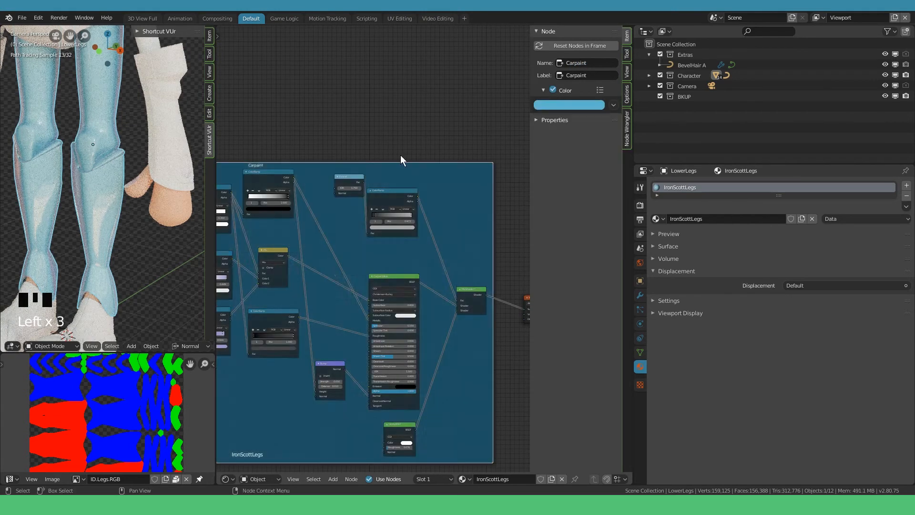
Move the Material Output farther away from the Carpaint frame and save the file.
{"action": "scroll", "coordinate": [401, 155], "scroll_direction": "down", "scroll_amount": 3}
{"action": "middle_click_drag", "start_coordinate": [401, 155], "coordinate": [380, 89]}
{"action": "middle_click_drag", "start_coordinate": [487, 201], "coordinate": [455, 187]}
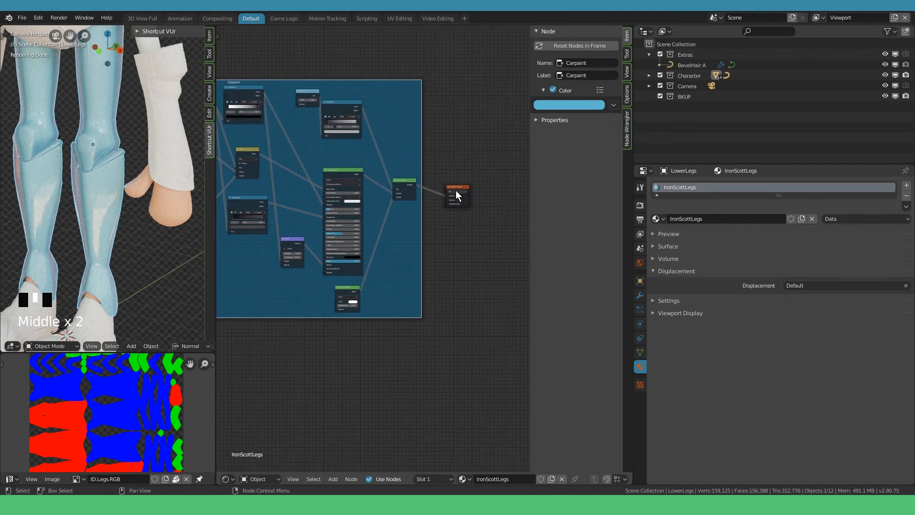
{"action": "left_click_drag", "start_coordinate": [455, 187], "coordinate": [504, 180]}
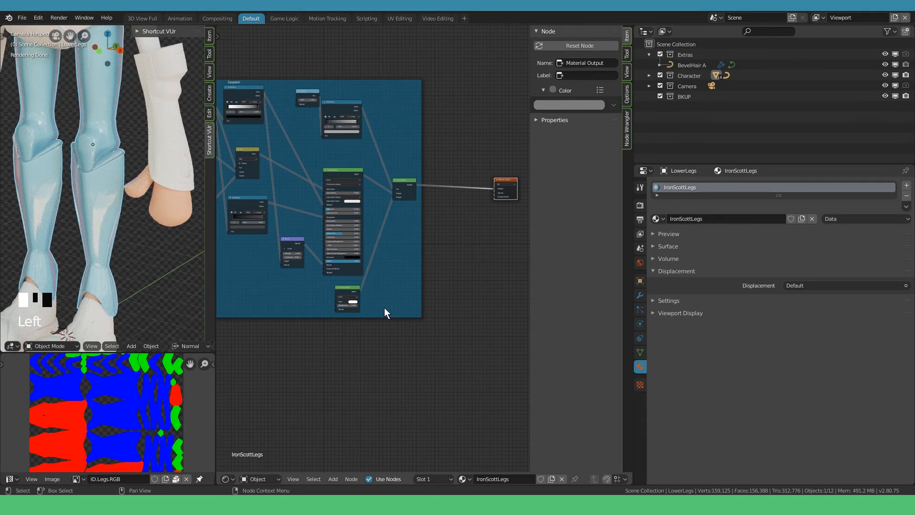
{"action": "key", "text": "ctrl+s"}
Maximize the node editor, move the Material Output further out, and cut its link from the Mix Shader.
{"action": "key", "text": "ctrl+space"}
{"action": "scroll", "coordinate": [510, 265], "scroll_direction": "down", "scroll_amount": 1}
{"action": "left_click_drag", "start_coordinate": [536, 198], "coordinate": [611, 281]}
{"action": "right_click_drag", "start_coordinate": [515, 185], "coordinate": [521, 214], "text": "ctrl"}
{"action": "right_click_drag", "start_coordinate": [493, 324], "coordinate": [494, 324], "text": "ctrl"}
{"action": "middle_click_drag", "start_coordinate": [495, 313], "coordinate": [538, 266]}
Add a second Principled BSDF below the Carpaint frame.
{"action": "left_click", "coordinate": [410, 321]}
{"action": "key", "text": "shift+a"}
{"action": "mouse_move", "coordinate": [384, 264]}
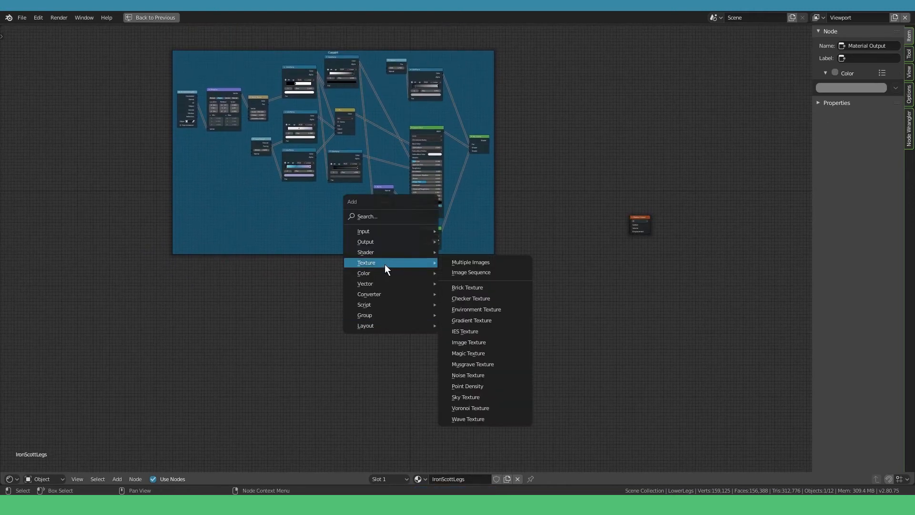
{"action": "left_click", "coordinate": [470, 351]}
{"action": "left_click", "coordinate": [424, 274]}
{"action": "scroll", "coordinate": [464, 296], "scroll_direction": "up", "scroll_amount": 8}
{"action": "scroll", "coordinate": [334, 306], "scroll_direction": "down", "scroll_amount": 5}
Add a second Frame below the Carpaint frame, enlarge it to a similar width, and place the new Principled BSDF within it.
{"action": "left_click", "coordinate": [178, 324]}
{"action": "key", "text": "shift+a"}
{"action": "left_click", "coordinate": [217, 396]}
{"action": "left_click", "coordinate": [160, 286]}
{"action": "left_click_drag", "start_coordinate": [186, 305], "coordinate": [546, 437]}
{"action": "left_click_drag", "start_coordinate": [310, 290], "coordinate": [225, 261]}
{"action": "left_click_drag", "start_coordinate": [73, 258], "coordinate": [59, 254]}
{"action": "left_click_drag", "start_coordinate": [386, 274], "coordinate": [397, 265]}
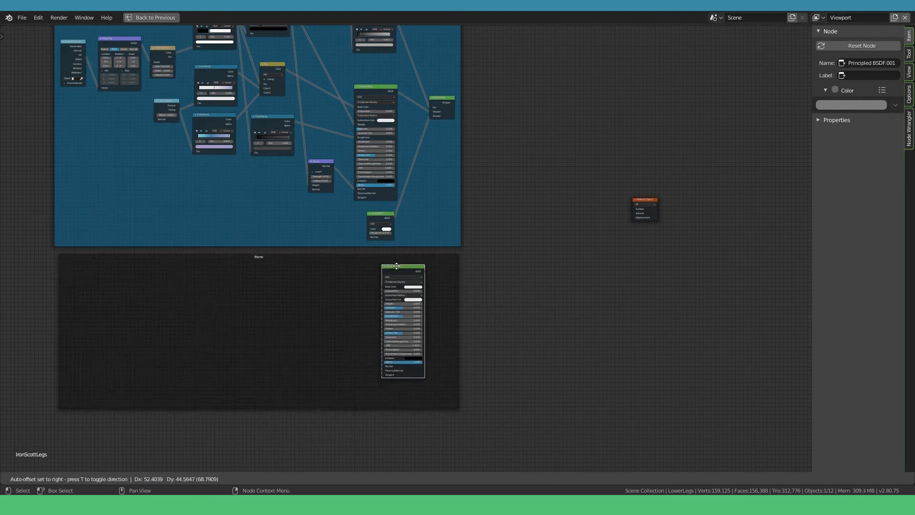
Name the new frame Kevlar and copy that name into its label.
{"action": "left_click", "coordinate": [375, 258]}
{"action": "double_click", "coordinate": [874, 63]}
{"action": "type", "text": "Kevlar"}
{"action": "key", "text": "Return"}
{"action": "key", "text": "ctrl+c"}
{"action": "key", "text": "ctrl+v"}
Enable a custom color for the Kevlar frame and make it dark red.
{"action": "left_click", "coordinate": [438, 273]}
{"action": "left_click", "coordinate": [428, 275]}
{"action": "left_click", "coordinate": [835, 90]}
{"action": "left_click", "coordinate": [842, 105]}
{"action": "left_click", "coordinate": [830, 187]}
Attach the new Principled BSDF to the Kevlar frame, preview it on the legs, and restore the full editor layout.
{"action": "left_click_drag", "start_coordinate": [395, 266], "coordinate": [426, 270]}
{"action": "left_click", "coordinate": [428, 271], "text": "ctrl+shift"}
{"action": "key", "text": "ctrl+space"}
{"action": "middle_click_drag", "start_coordinate": [113, 193], "coordinate": [133, 149]}
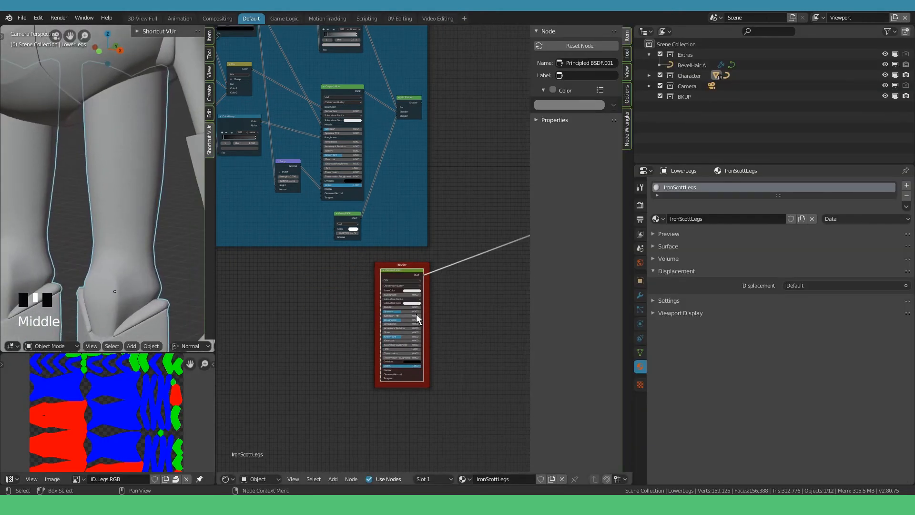
Add an Image Texture with Mapping and Texture Coordinate nodes to the Kevlar Principled BSDF and place them before the shader inside the frame.
{"action": "key", "text": "ctrl+t"}
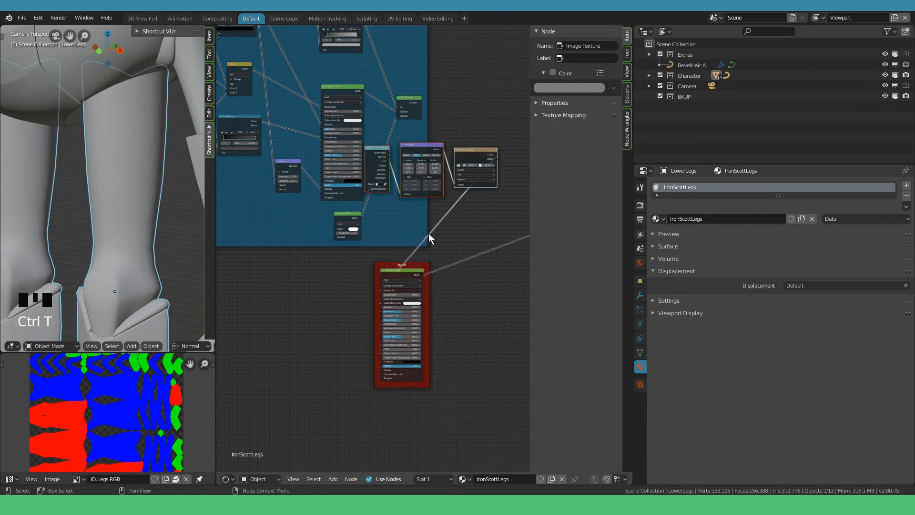
{"action": "key", "text": "g"}
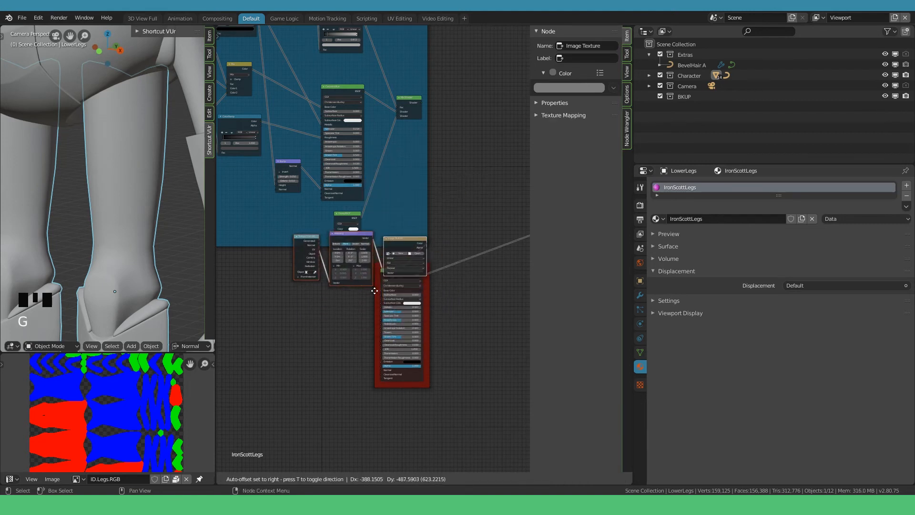
{"action": "left_click", "coordinate": [414, 349]}
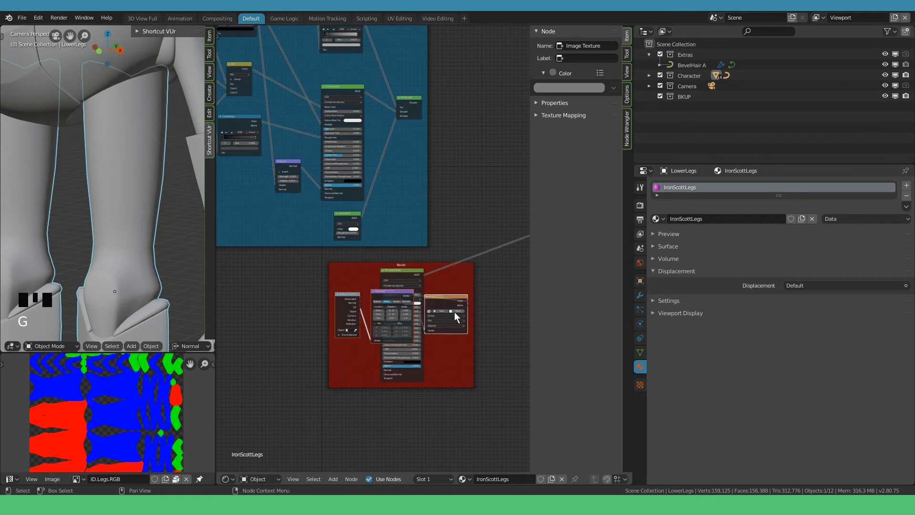
{"action": "key", "text": "g"}
{"action": "left_click", "coordinate": [323, 310]}
{"action": "middle_click_drag", "start_coordinate": [336, 309], "coordinate": [428, 309]}
{"action": "key", "text": "g"}
{"action": "left_click", "coordinate": [419, 310]}
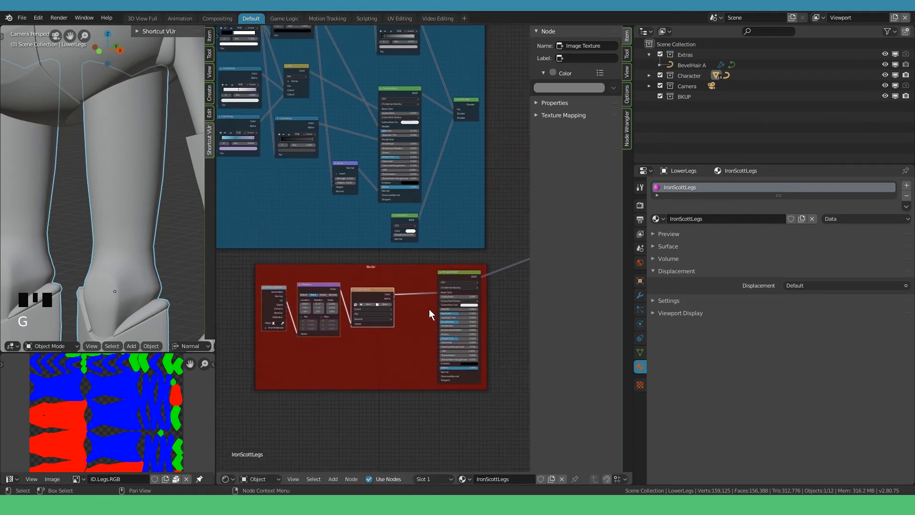
Preview the legs in rendered shading and space out the Texture Coordinate, Mapping and Image Texture nodes within the Kevlar frame.
{"action": "key", "text": "n"}
{"action": "scroll", "coordinate": [441, 327], "scroll_direction": "up", "scroll_amount": 2}
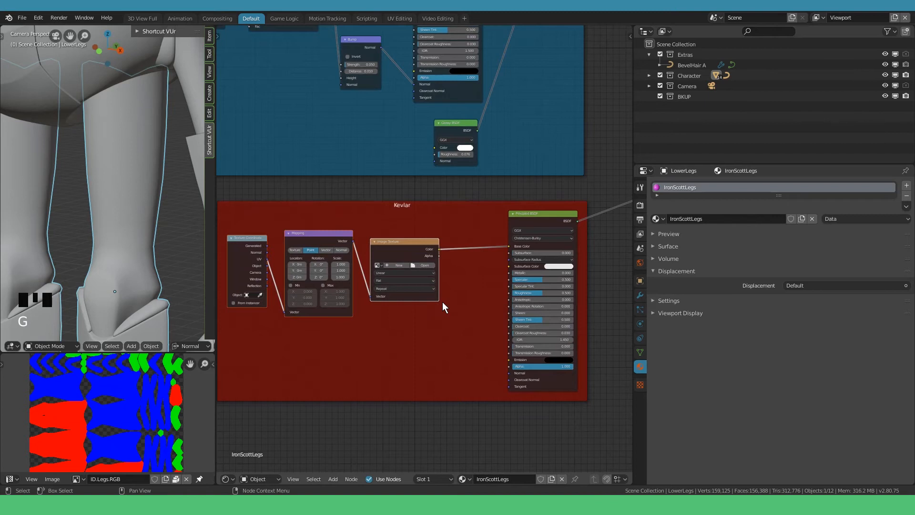
{"action": "key", "text": "shift+z"}
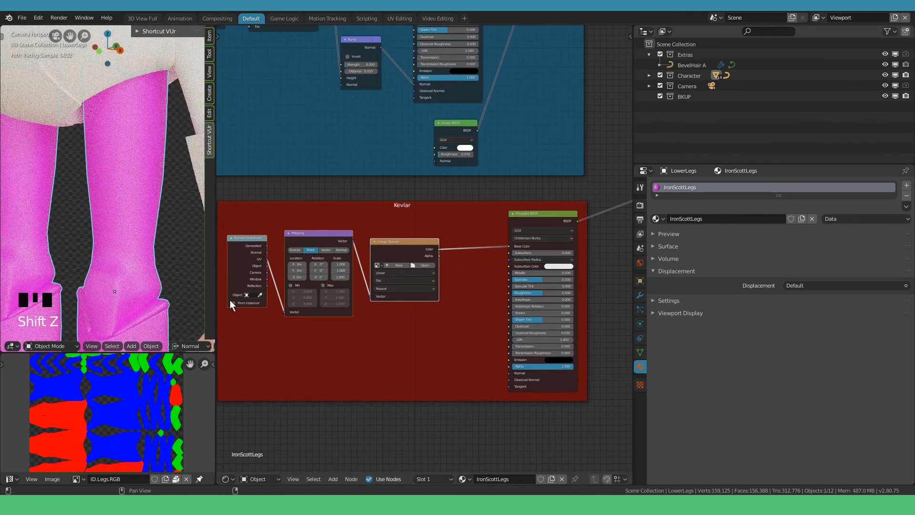
{"action": "mouse_move", "coordinate": [398, 254]}
{"action": "left_mouse_down"}
{"action": "mouse_move", "coordinate": [401, 243]}
{"action": "mouse_move", "coordinate": [389, 256]}
{"action": "mouse_move", "coordinate": [408, 248]}
{"action": "left_mouse_up"}
{"action": "left_click", "coordinate": [395, 341]}
{"action": "left_click", "coordinate": [301, 236]}
{"action": "left_click", "coordinate": [242, 245]}
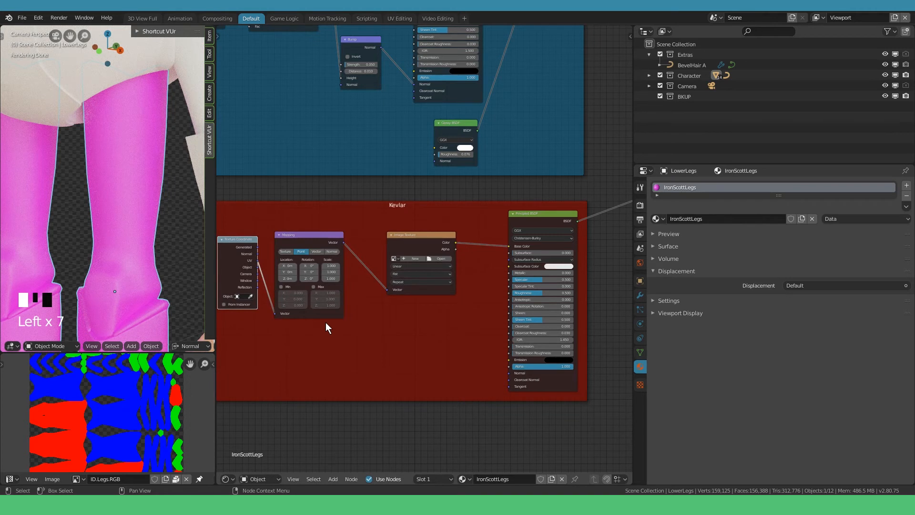
Load kevlar_anodized_twill_mix_Base_Color.png from the Kevlar PBR folder into the Image Texture node, browsing the files as thumbnails.
{"action": "left_click", "coordinate": [441, 258]}
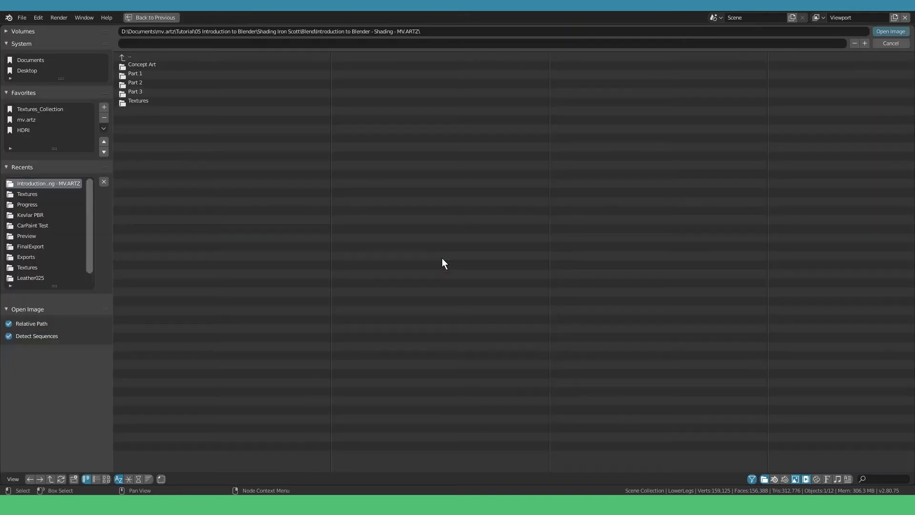
{"action": "left_click", "coordinate": [29, 214]}
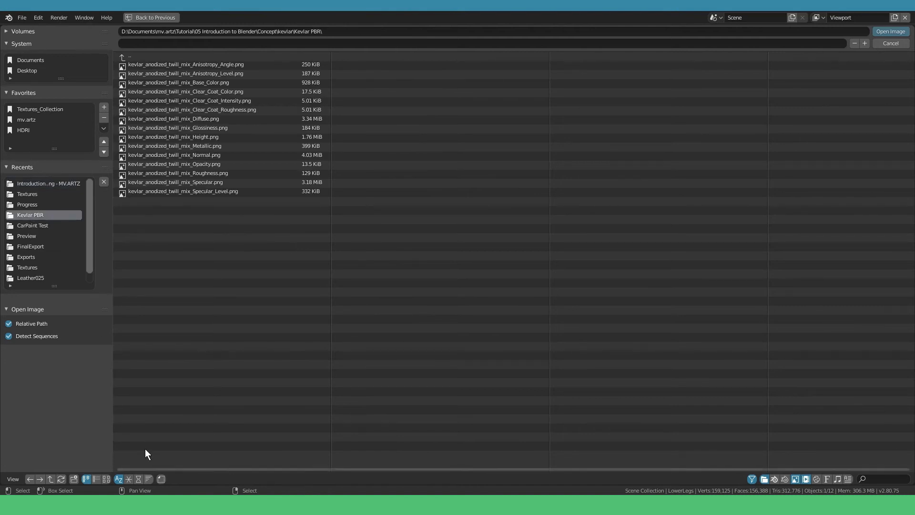
{"action": "left_click", "coordinate": [107, 479]}
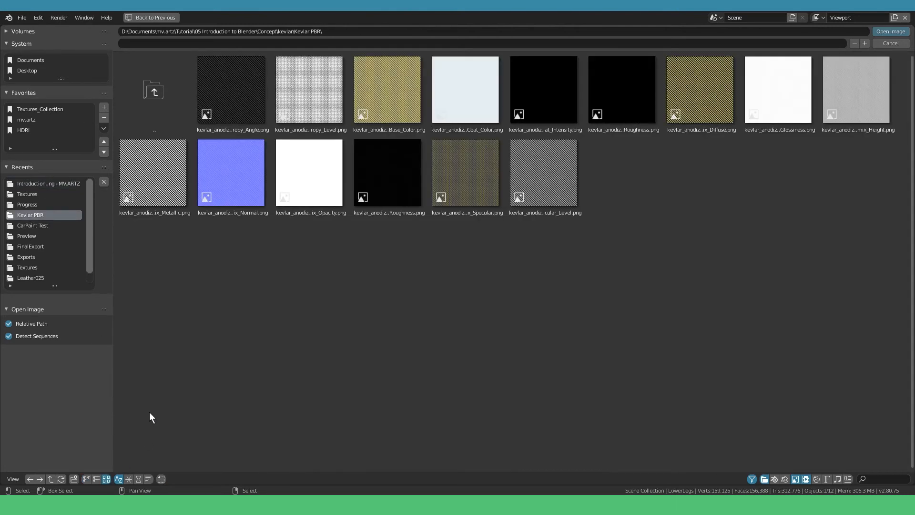
{"action": "left_click", "coordinate": [388, 98]}
{"action": "left_click", "coordinate": [882, 33]}
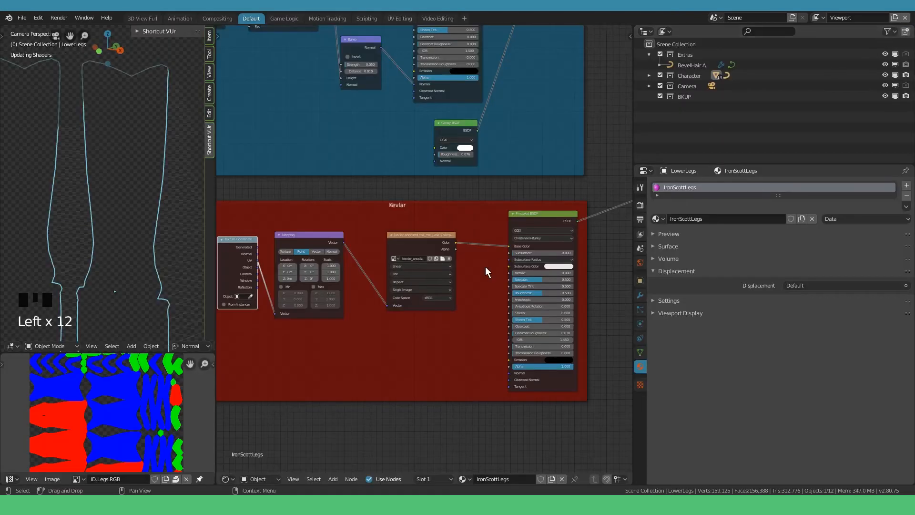
Set the Mapping scale to 4.5 on all axes and move the mapping nodes lower in the Kevlar frame.
{"action": "left_click_drag", "start_coordinate": [332, 278], "coordinate": [331, 265]}
{"action": "type", "text": "4.5"}
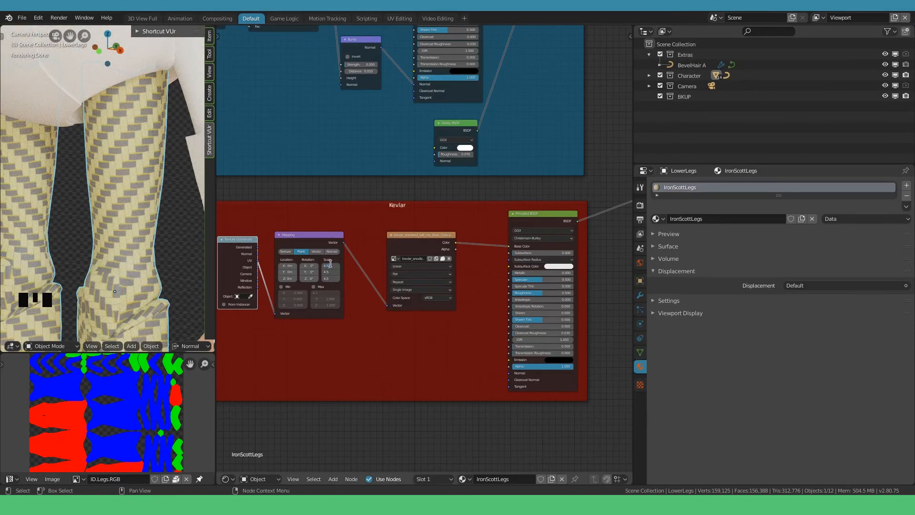
{"action": "key", "text": "Return"}
{"action": "left_click", "coordinate": [321, 224], "text": "shift"}
{"action": "scroll", "coordinate": [424, 229], "scroll_direction": "down", "scroll_amount": 2}
{"action": "left_click_drag", "start_coordinate": [383, 222], "coordinate": [330, 351]}
Duplicate the base color texture node below the original and load kevlar_anodized_twill_mix_Metallic.png into the copy.
{"action": "left_click", "coordinate": [449, 206]}
{"action": "key", "text": "shift+d"}
{"action": "left_click", "coordinate": [451, 274]}
{"action": "scroll", "coordinate": [462, 310], "scroll_direction": "up", "scroll_amount": 3}
{"action": "left_click", "coordinate": [457, 250]}
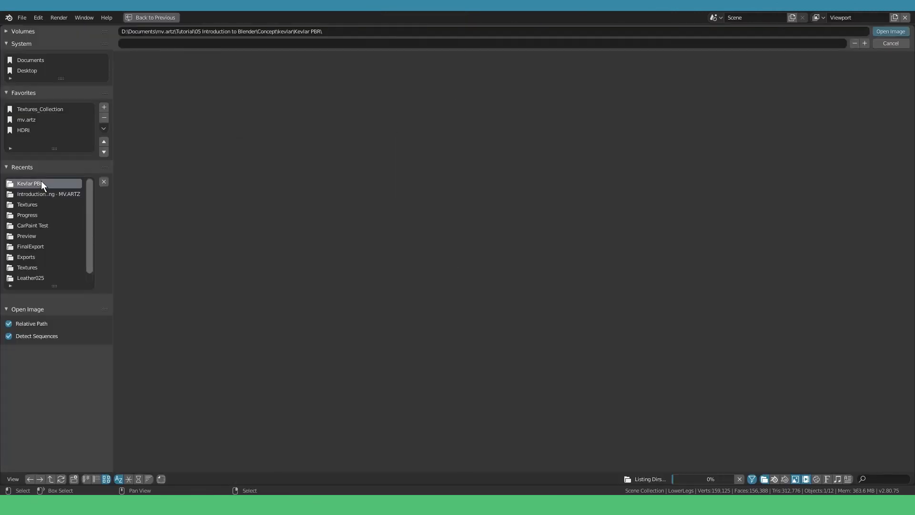
{"action": "double_click", "coordinate": [144, 206]}
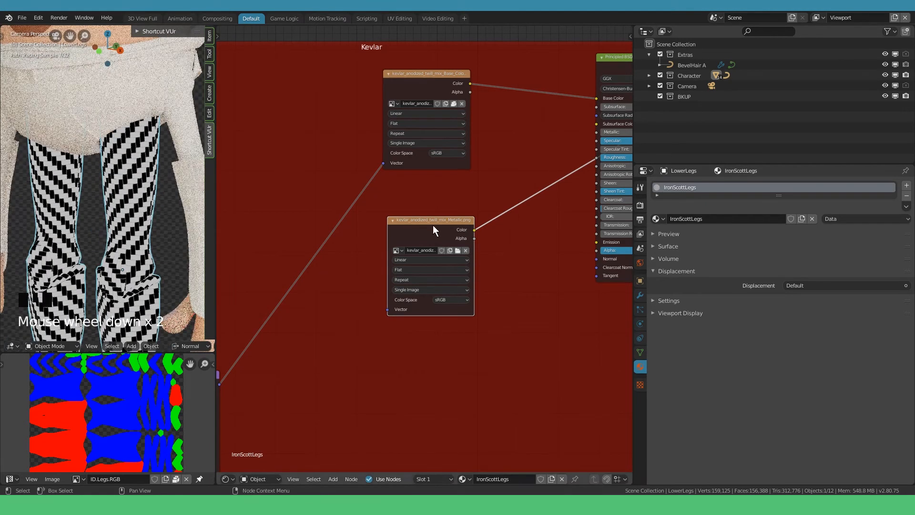
Link the metallic texture between Mapping and the shader's Metallic input, and set its color space to Non-Color.
{"action": "scroll", "coordinate": [432, 225], "scroll_direction": "up", "scroll_amount": 2}
{"action": "left_click", "coordinate": [366, 239]}
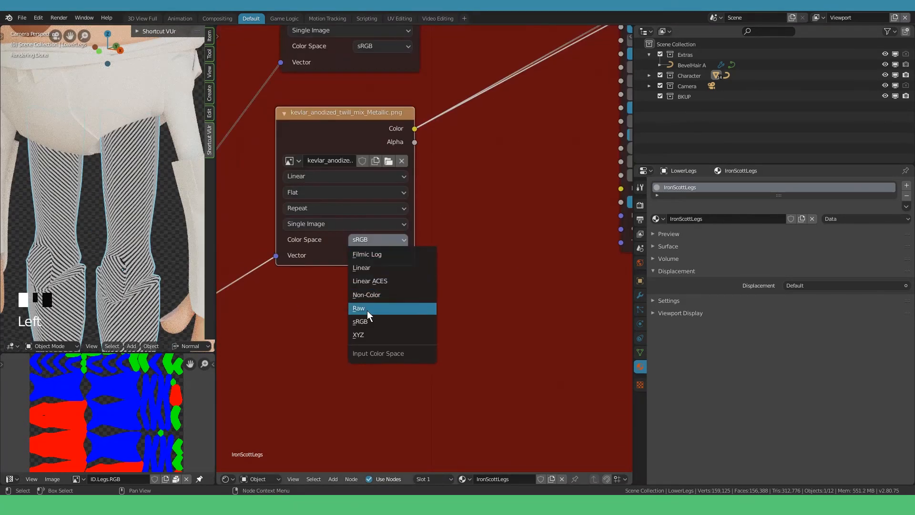
{"action": "left_click", "coordinate": [368, 296]}
{"action": "scroll", "coordinate": [369, 296], "scroll_direction": "down", "scroll_amount": 3}
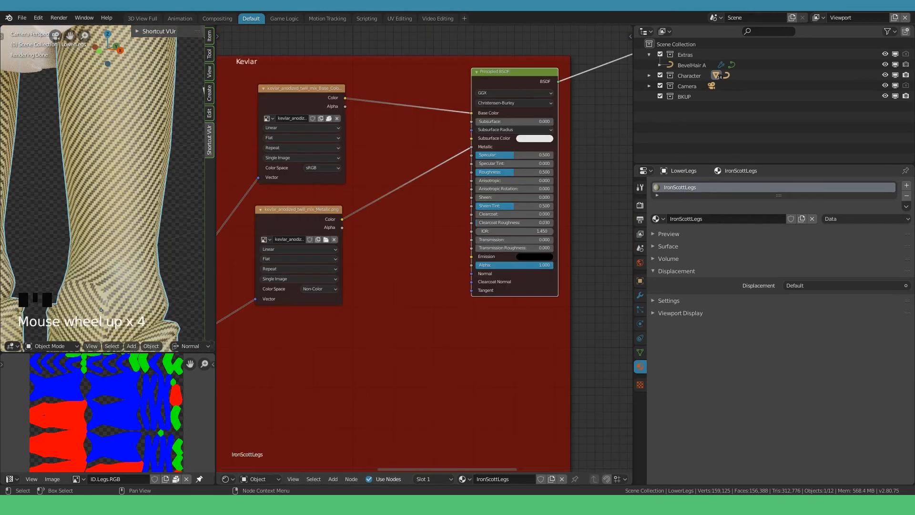
Duplicate the texture node for the Specular Level, Roughness, Anisotropy Level and Height maps, linking the first three to their matching shader inputs.
{"action": "scroll", "coordinate": [364, 265], "scroll_direction": "down", "scroll_amount": 5}
{"action": "middle_click_drag", "start_coordinate": [364, 264], "coordinate": [410, 186]}
{"action": "left_click", "coordinate": [371, 154]}
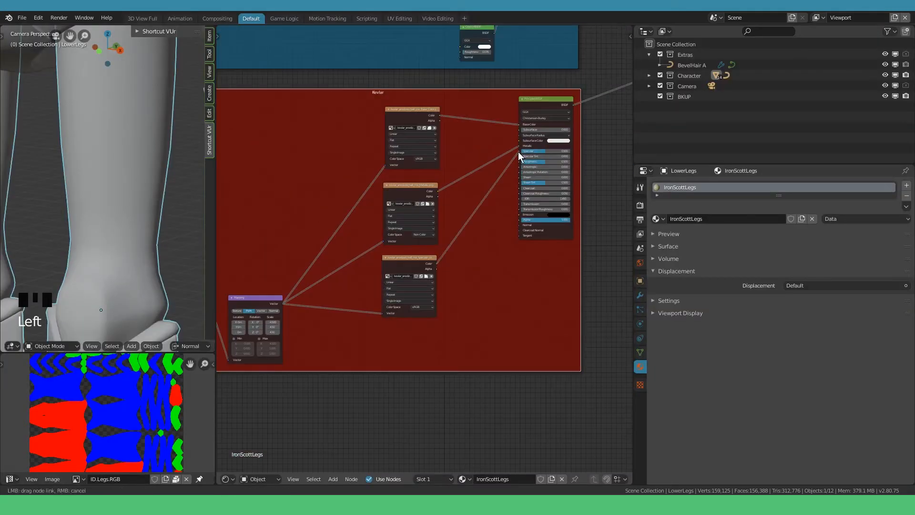
{"action": "scroll", "coordinate": [518, 151], "scroll_direction": "up", "scroll_amount": 3}
{"action": "left_click", "coordinate": [421, 232]}
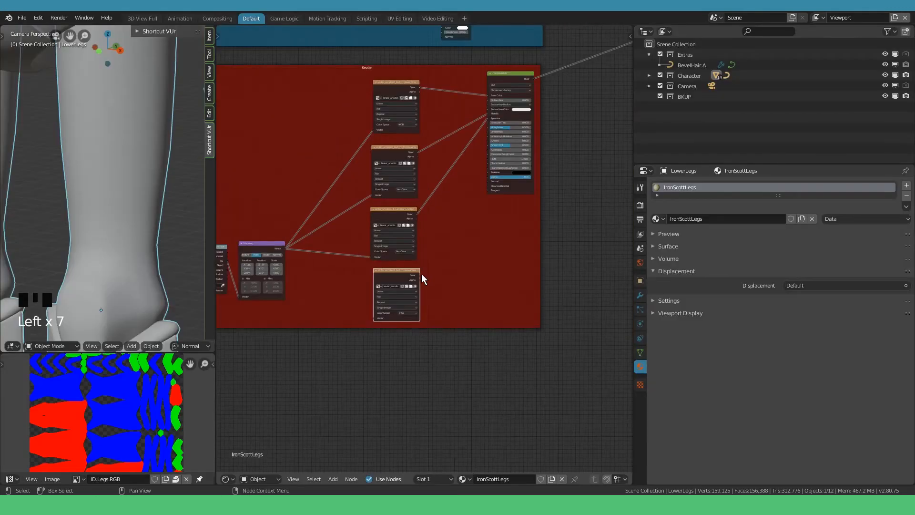
{"action": "key", "text": "shift+d"}
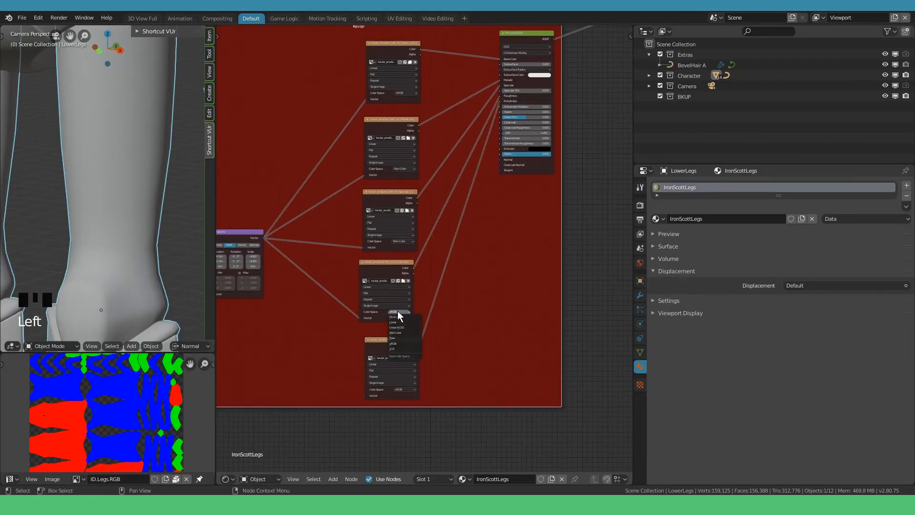
{"action": "left_click_drag", "start_coordinate": [373, 229], "coordinate": [373, 150]}
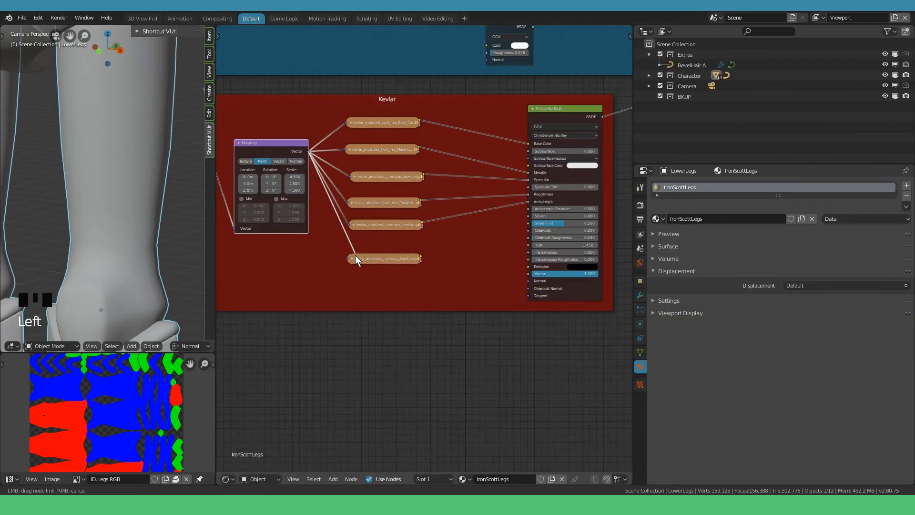
Add a Vector Displacement node below the Kevlar shader and link the height texture's Color to its Vector input.
{"action": "key", "text": "shift+a"}
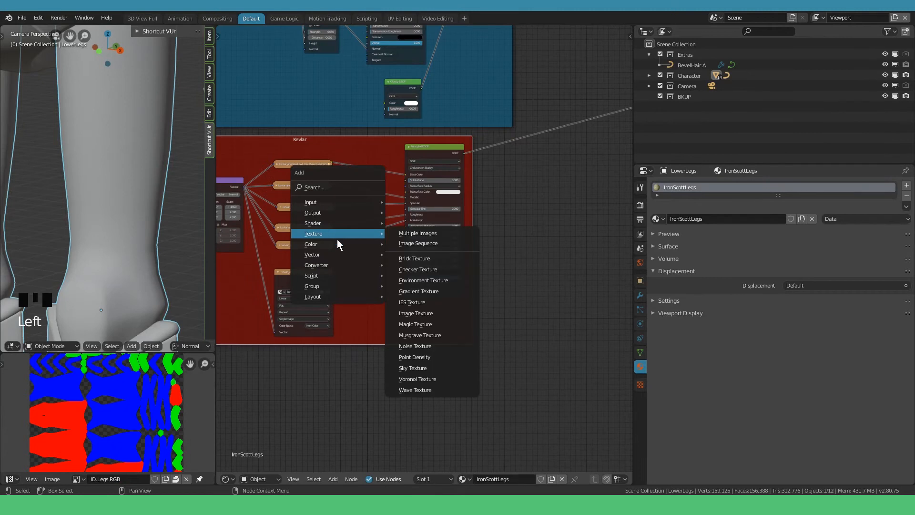
{"action": "mouse_move", "coordinate": [321, 255]}
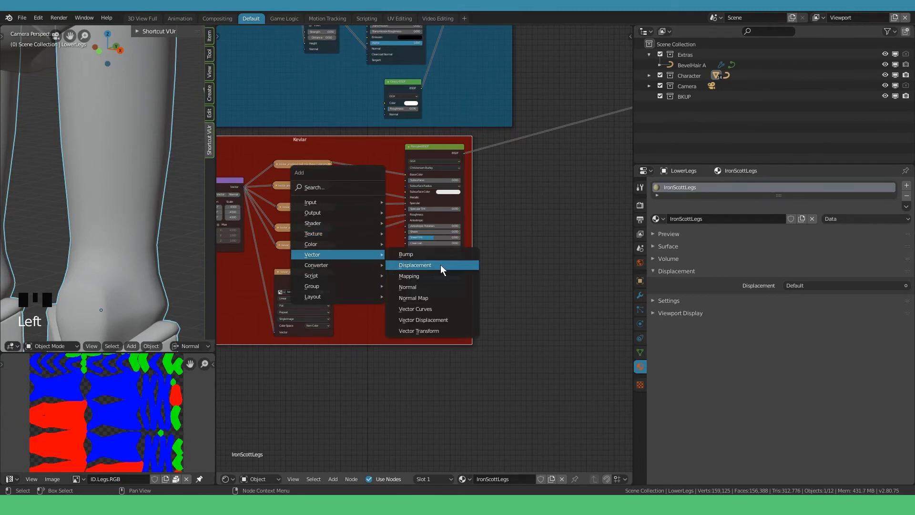
{"action": "left_click", "coordinate": [427, 319]}
{"action": "left_click", "coordinate": [416, 310]}
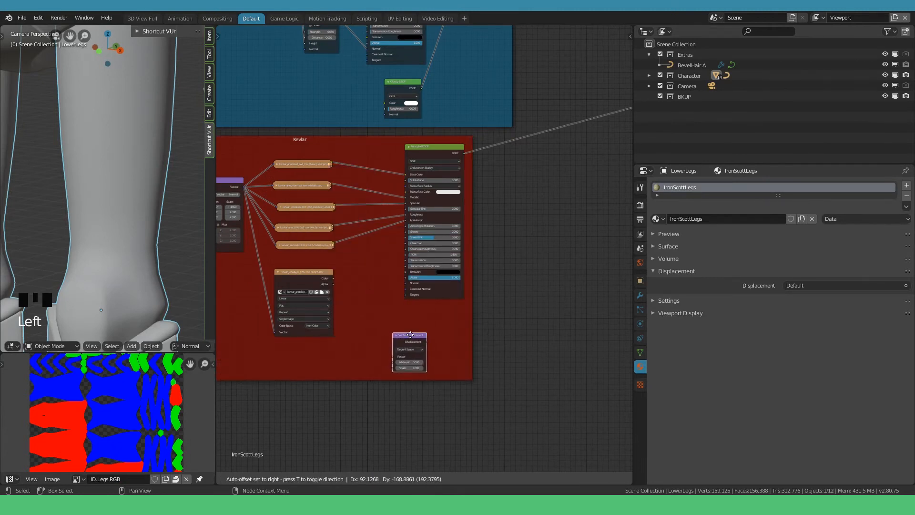
{"action": "scroll", "coordinate": [366, 308], "scroll_direction": "up", "scroll_amount": 1}
{"action": "left_click_drag", "start_coordinate": [328, 275], "coordinate": [419, 339]}
{"action": "scroll", "coordinate": [419, 339], "scroll_direction": "down", "scroll_amount": 1}
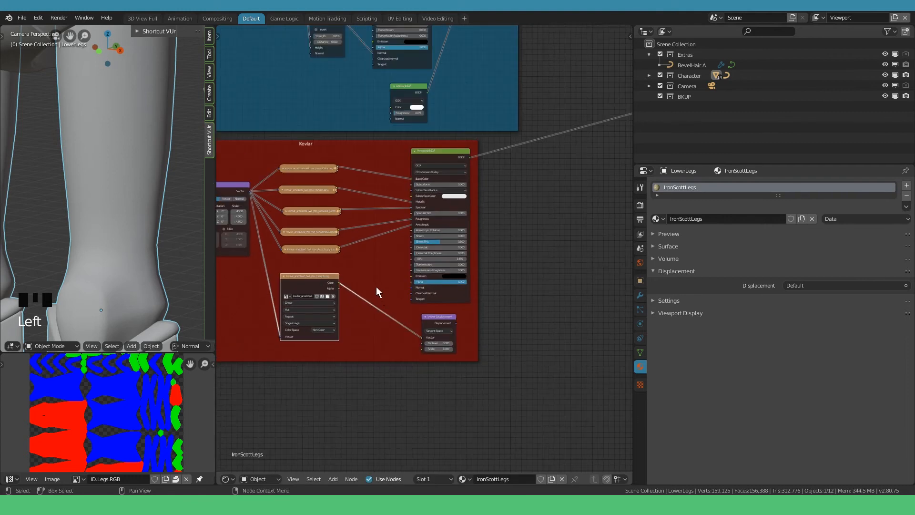
Insert a Combine XYZ node between the height texture and Vector Displacement, feeding the texture's Color into Y.
{"action": "key", "text": "shift+a"}
{"action": "mouse_move", "coordinate": [374, 283]}
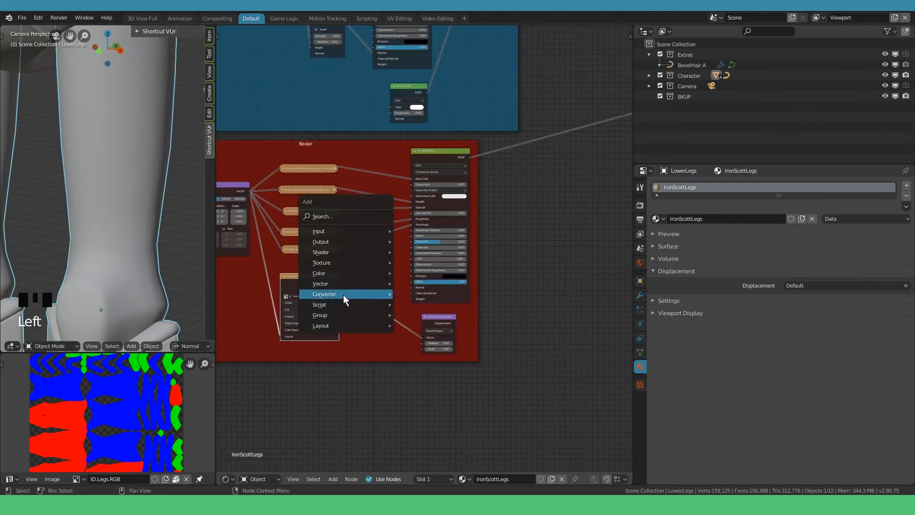
{"action": "mouse_move", "coordinate": [343, 294]}
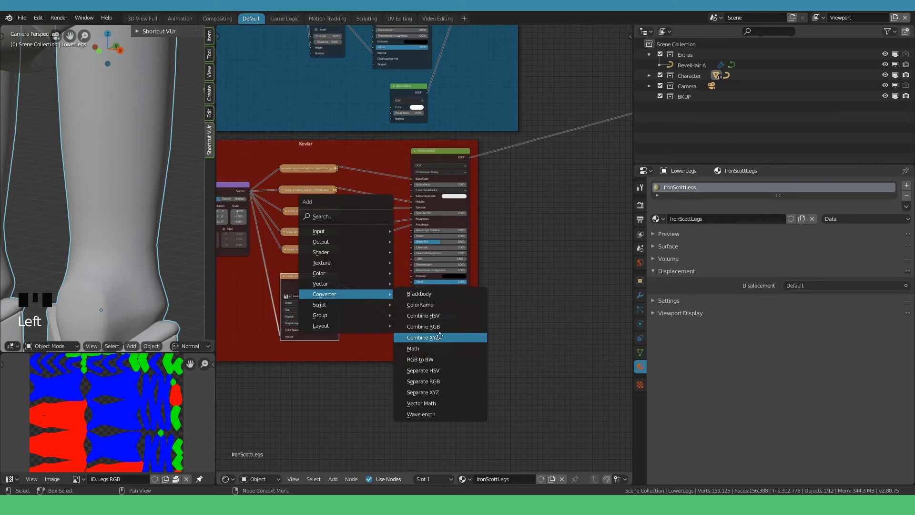
{"action": "left_click", "coordinate": [423, 337]}
{"action": "left_click", "coordinate": [369, 310]}
{"action": "scroll", "coordinate": [370, 311], "scroll_direction": "up", "scroll_amount": 1}
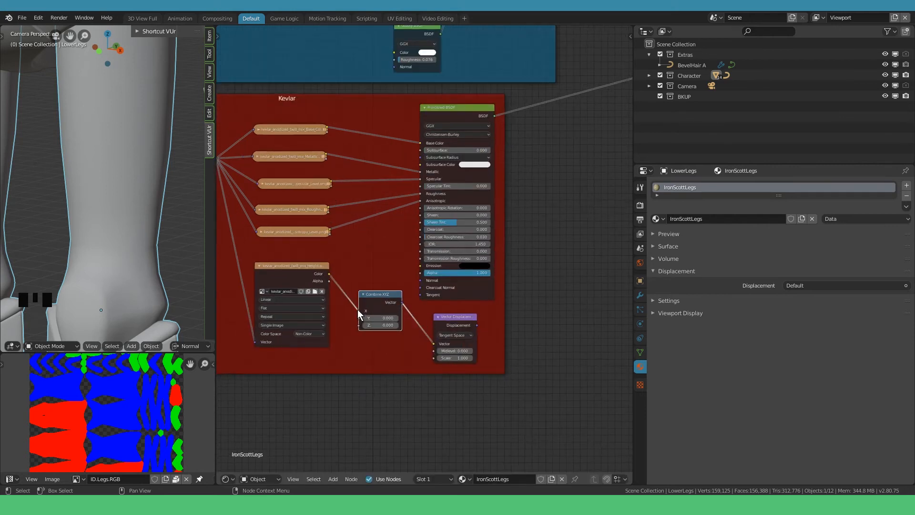
{"action": "left_click_drag", "start_coordinate": [358, 311], "coordinate": [359, 319]}
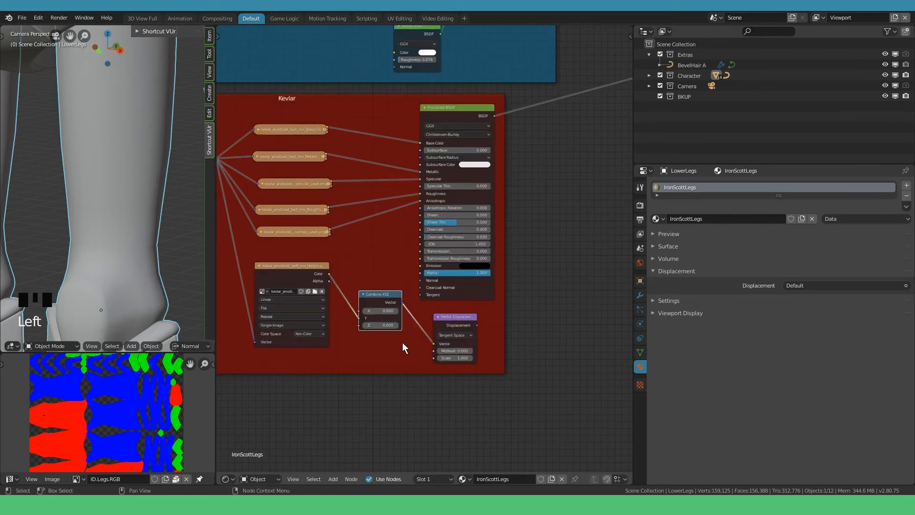
Set the IronScottLegs material's surface displacement method to Displacement and Bump.
{"action": "scroll", "coordinate": [443, 339], "scroll_direction": "down", "scroll_amount": 3}
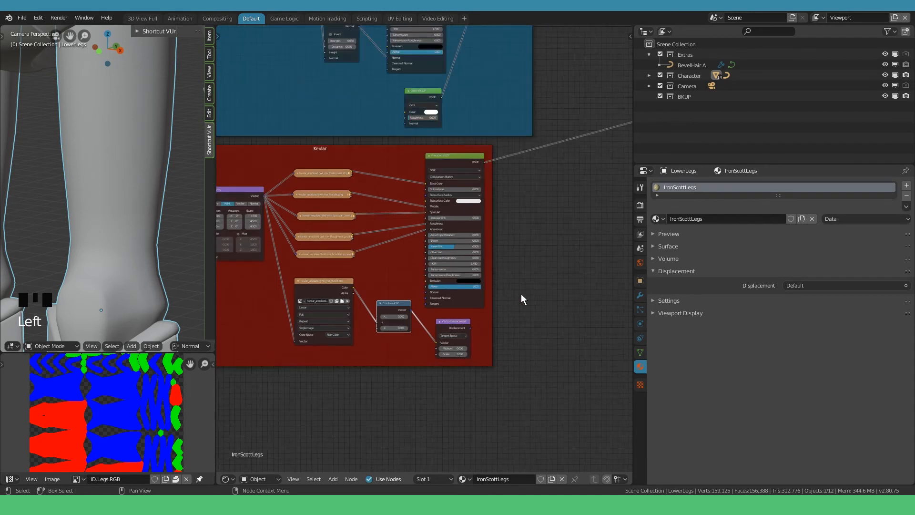
{"action": "scroll", "coordinate": [453, 311], "scroll_direction": "down", "scroll_amount": 2}
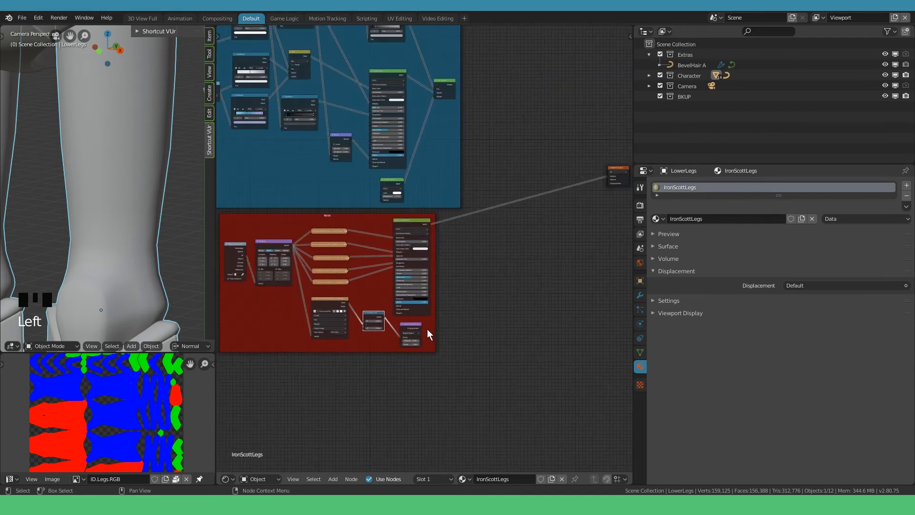
{"action": "scroll", "coordinate": [412, 334], "scroll_direction": "up", "scroll_amount": 1}
{"action": "scroll", "coordinate": [410, 333], "scroll_direction": "up", "scroll_amount": 3}
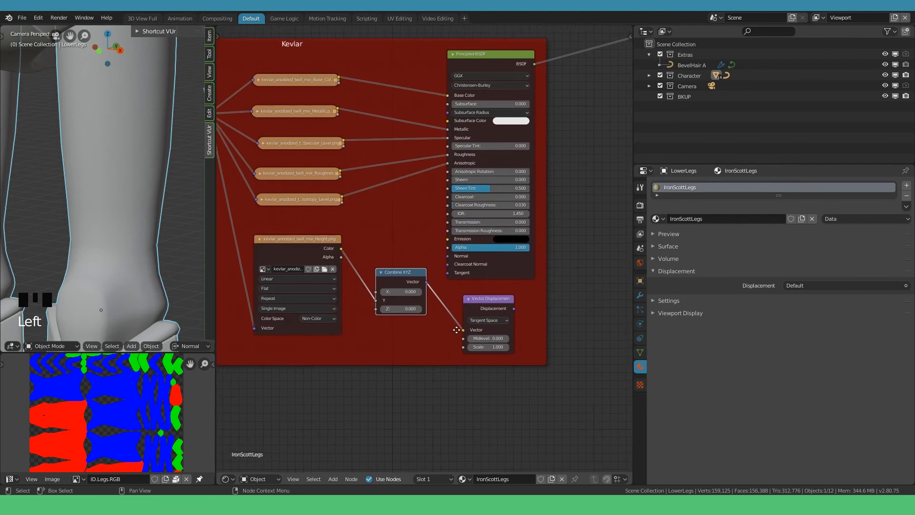
{"action": "left_click", "coordinate": [439, 413]}
{"action": "left_click", "coordinate": [667, 271]}
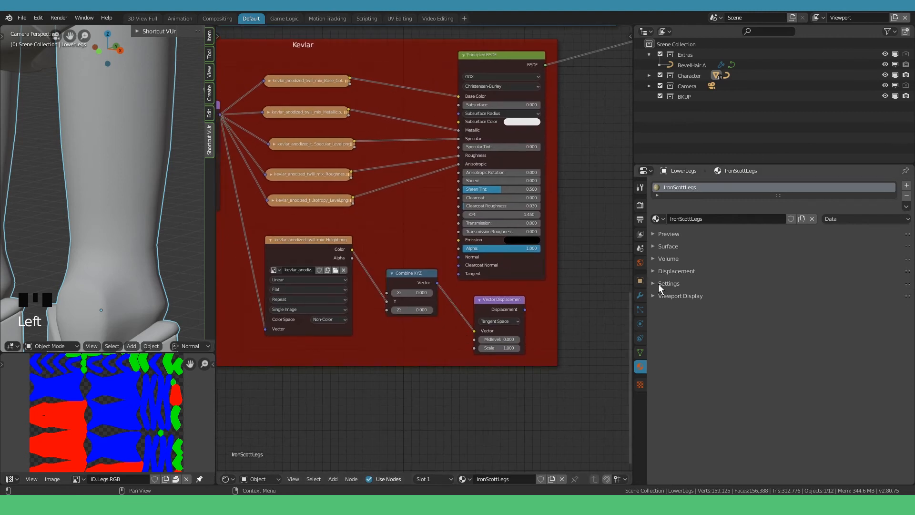
{"action": "left_click", "coordinate": [669, 283]}
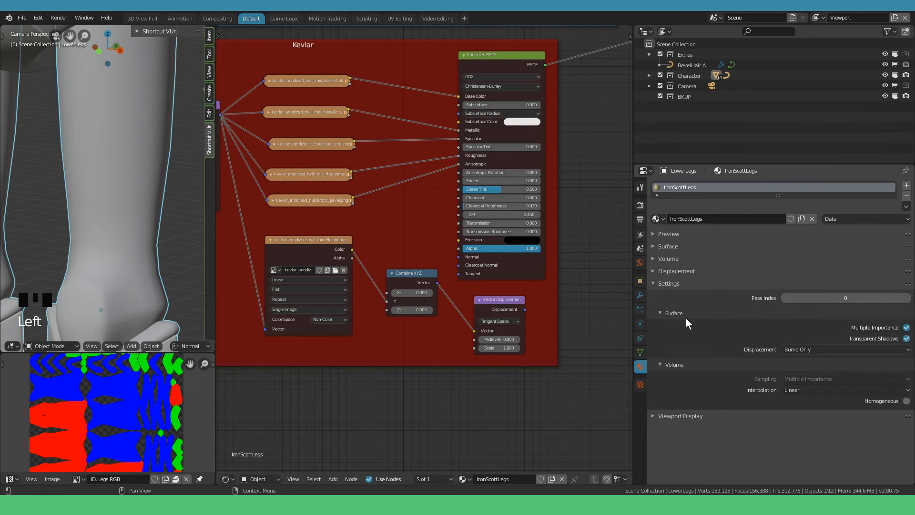
{"action": "left_click", "coordinate": [807, 350]}
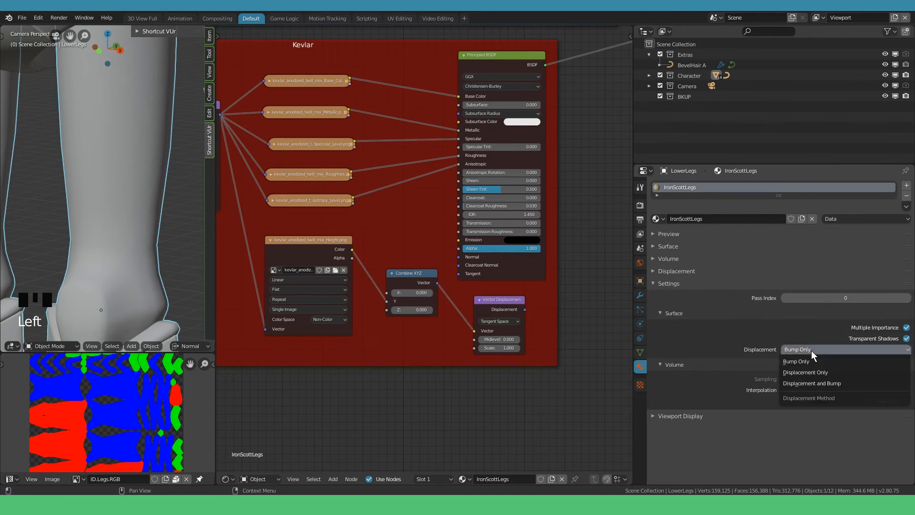
{"action": "left_click", "coordinate": [836, 384]}
{"action": "scroll", "coordinate": [493, 331], "scroll_direction": "down", "scroll_amount": 2}
{"action": "scroll", "coordinate": [113, 209], "scroll_direction": "down", "scroll_amount": 1}
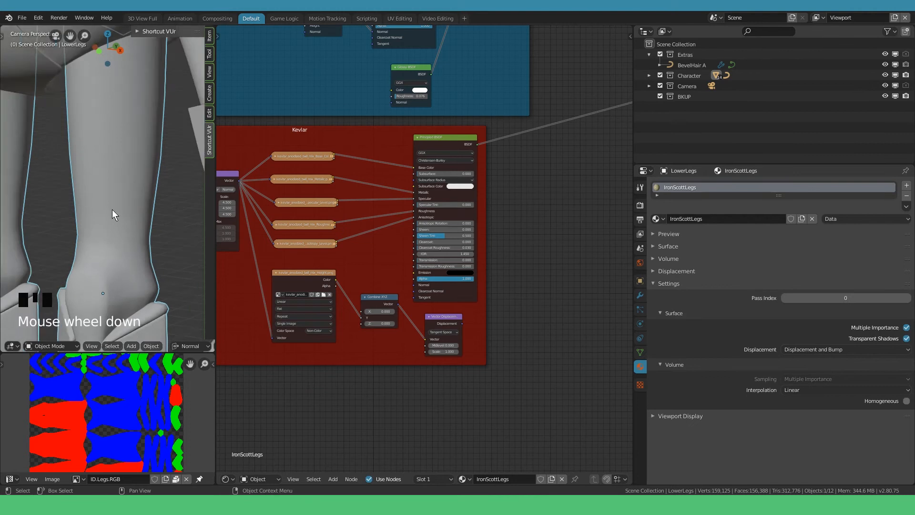
Switch the viewport to rendered shading and link the Vector Displacement output to the Material Output's Displacement input.
{"action": "key", "text": "shift+z"}
{"action": "scroll", "coordinate": [490, 351], "scroll_direction": "down", "scroll_amount": 3}
{"action": "scroll", "coordinate": [424, 302], "scroll_direction": "up", "scroll_amount": 3}
{"action": "left_click_drag", "start_coordinate": [342, 403], "coordinate": [427, 232]}
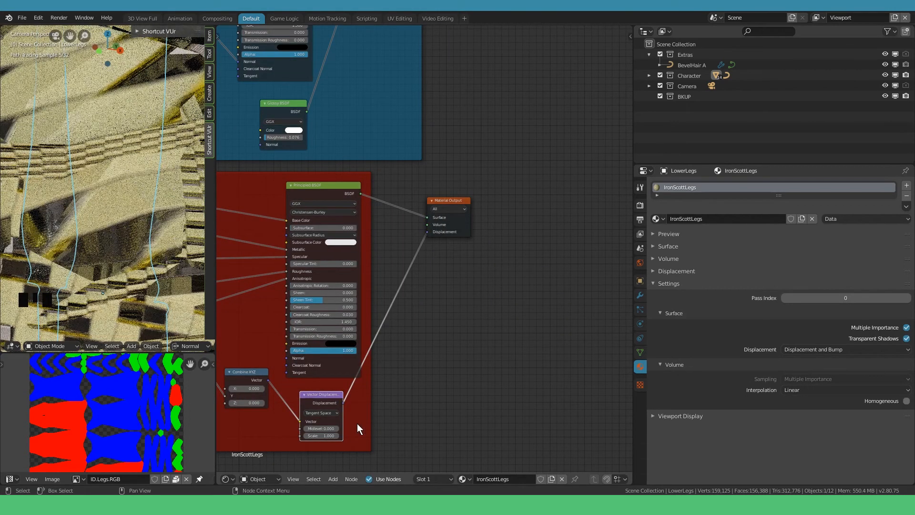
Set the Vector Displacement node to Object Space with a Scale of 0.01.
{"action": "left_click", "coordinate": [328, 412]}
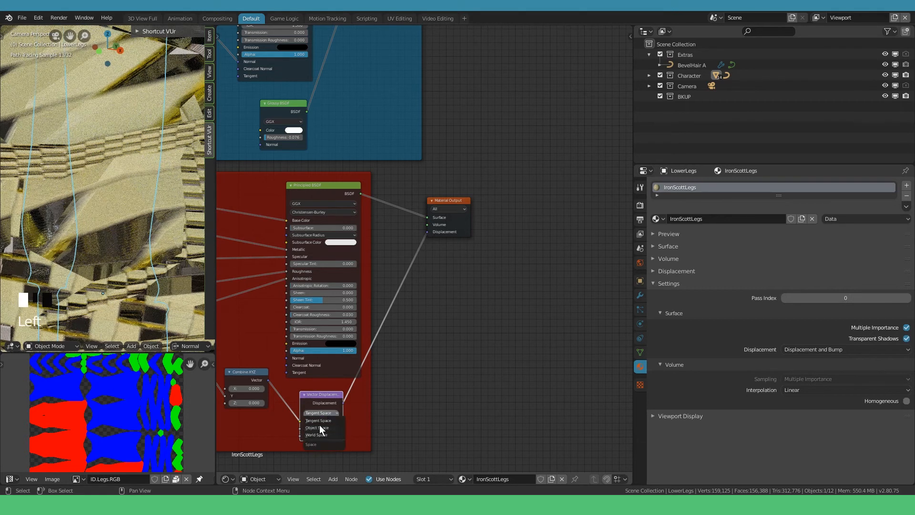
{"action": "left_click", "coordinate": [319, 428]}
{"action": "left_click", "coordinate": [324, 436]}
{"action": "type", "text": ".01"}
{"action": "key", "text": "Return"}
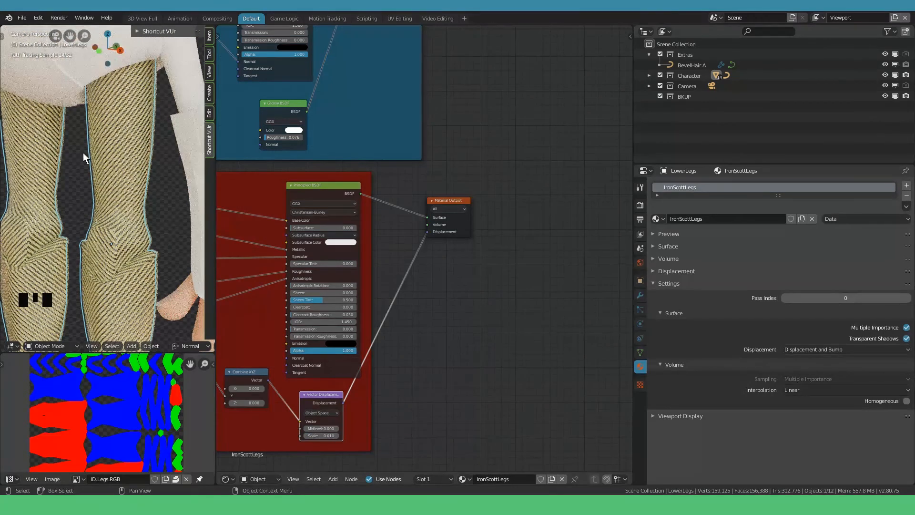
Set the Vector Displacement node's Midlevel to 0.2.
{"action": "scroll", "coordinate": [119, 184], "scroll_direction": "up", "scroll_amount": 3}
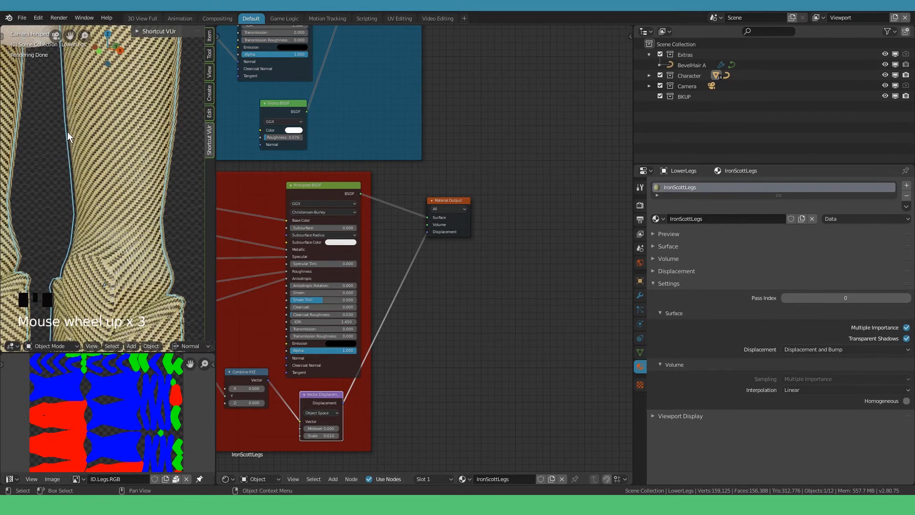
{"action": "scroll", "coordinate": [324, 431], "scroll_direction": "up", "scroll_amount": 3}
{"action": "middle_click_drag", "start_coordinate": [338, 431], "coordinate": [461, 383]}
{"action": "left_click", "coordinate": [447, 379]}
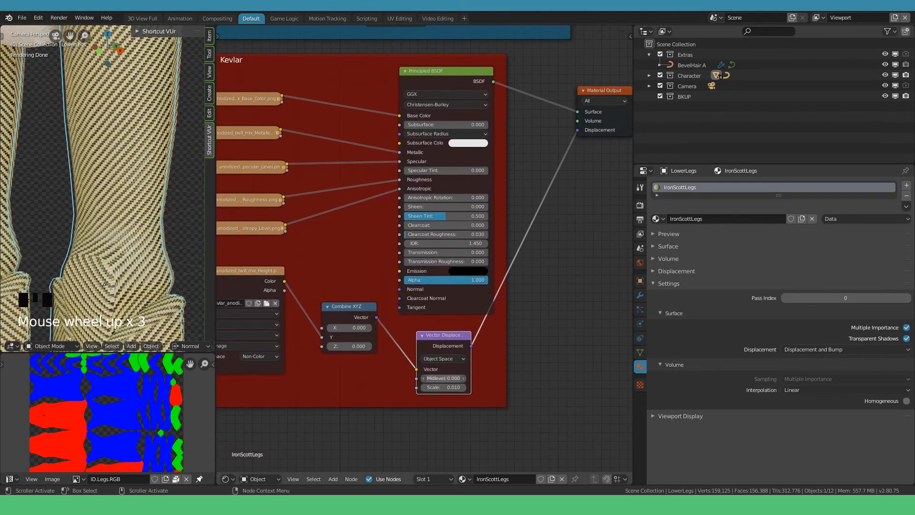
{"action": "type", "text": ".2"}
{"action": "key", "text": "Return"}
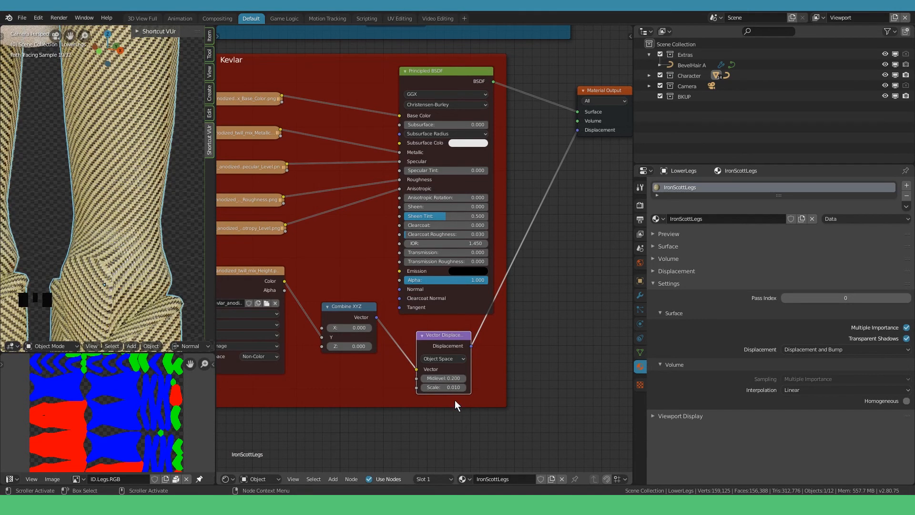
Try higher Midlevel values on the Vector Displacement node and return it to 0.2.
{"action": "left_click", "coordinate": [463, 378]}
{"action": "left_click", "coordinate": [462, 378]}
{"action": "left_click", "coordinate": [463, 378]}
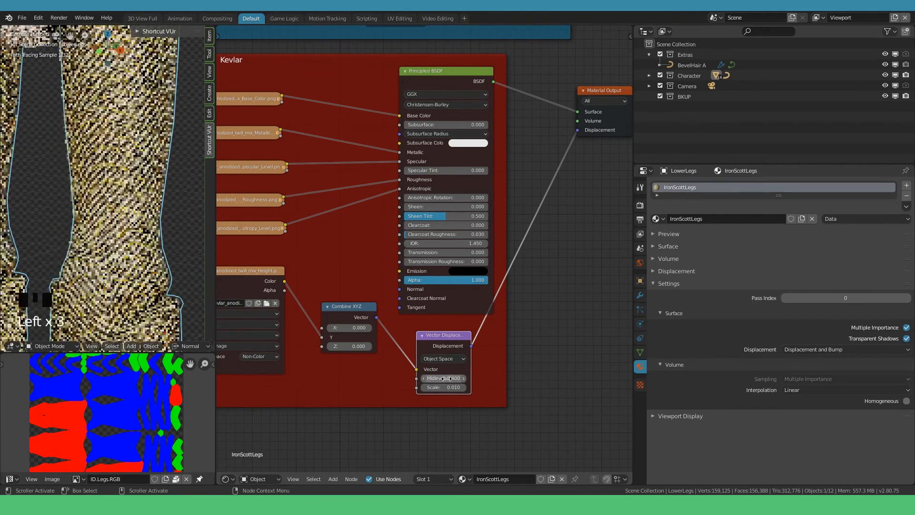
{"action": "left_click", "coordinate": [447, 377]}
{"action": "type", "text": ".2"}
{"action": "key", "text": "Return"}
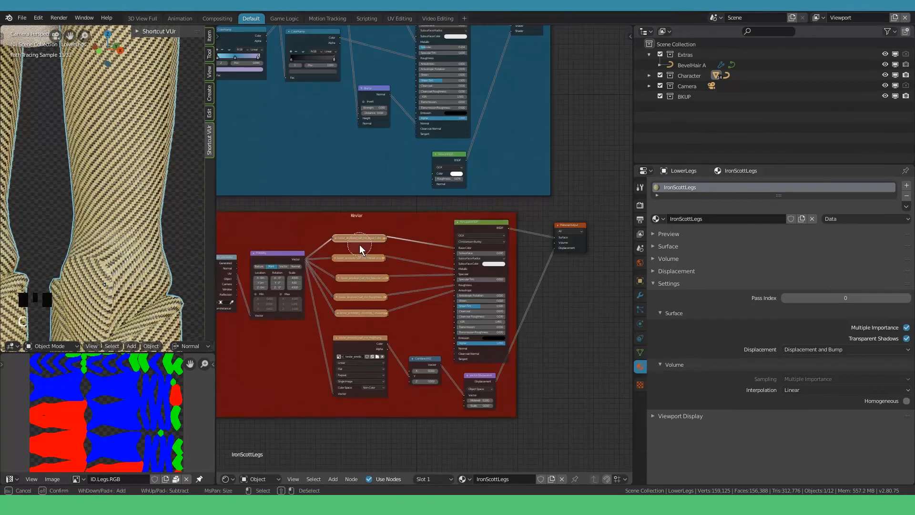
Collapse the height texture, Combine XYZ and Vector Displacement nodes, and shift the selected Kevlar texture nodes down inside the frame.
{"action": "mouse_move", "coordinate": [359, 245]}
{"action": "left_mouse_down"}
{"action": "mouse_move", "coordinate": [375, 370]}
{"action": "mouse_move", "coordinate": [473, 393]}
{"action": "left_mouse_up"}
{"action": "right_click", "coordinate": [474, 393]}
{"action": "key", "text": "g"}
{"action": "right_click", "coordinate": [414, 361]}
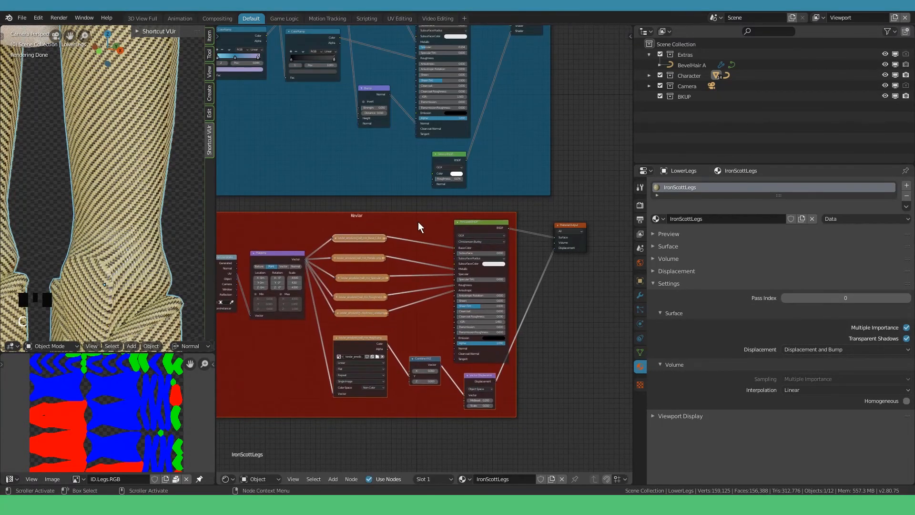
{"action": "key", "text": "h"}
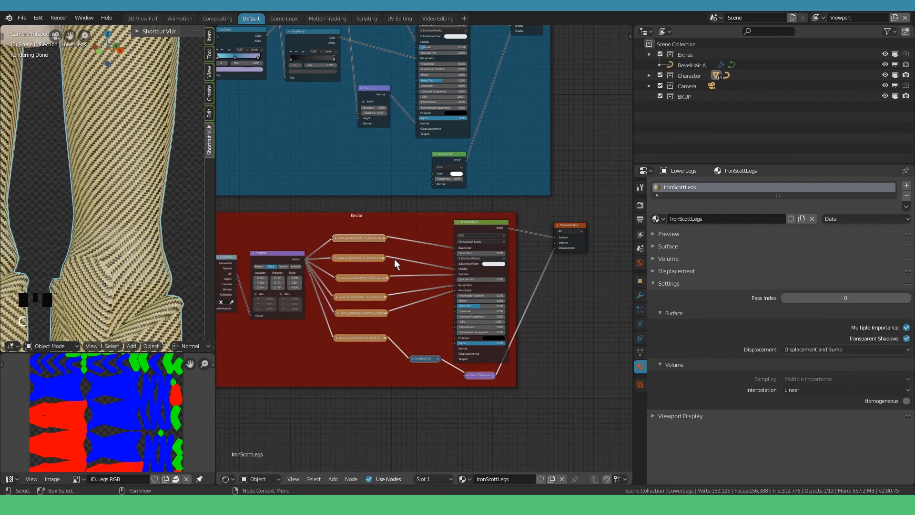
{"action": "key", "text": "g"}
{"action": "key", "text": "y"}
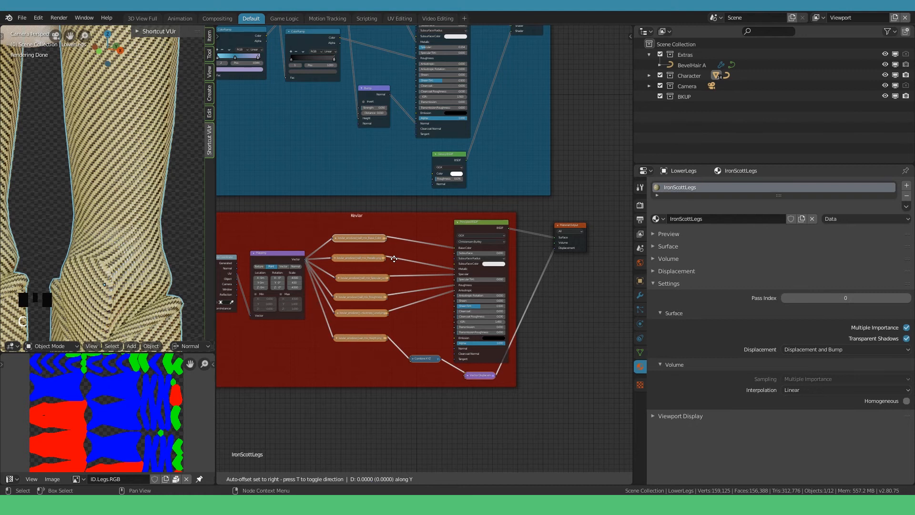
{"action": "left_click", "coordinate": [394, 287]}
Insert a MixRGB node between the Kevlar Base Color texture and the Principled BSDF, with the texture feeding Color2.
{"action": "scroll", "coordinate": [383, 252], "scroll_direction": "up", "scroll_amount": 3}
{"action": "key", "text": "shift+a"}
{"action": "mouse_move", "coordinate": [341, 197]}
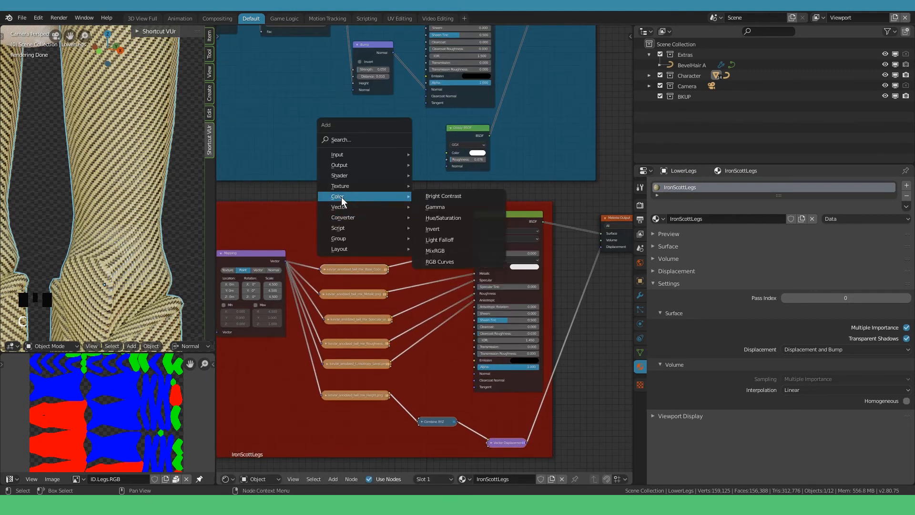
{"action": "left_click", "coordinate": [442, 250]}
{"action": "left_click", "coordinate": [410, 216]}
{"action": "scroll", "coordinate": [407, 261], "scroll_direction": "up", "scroll_amount": 7}
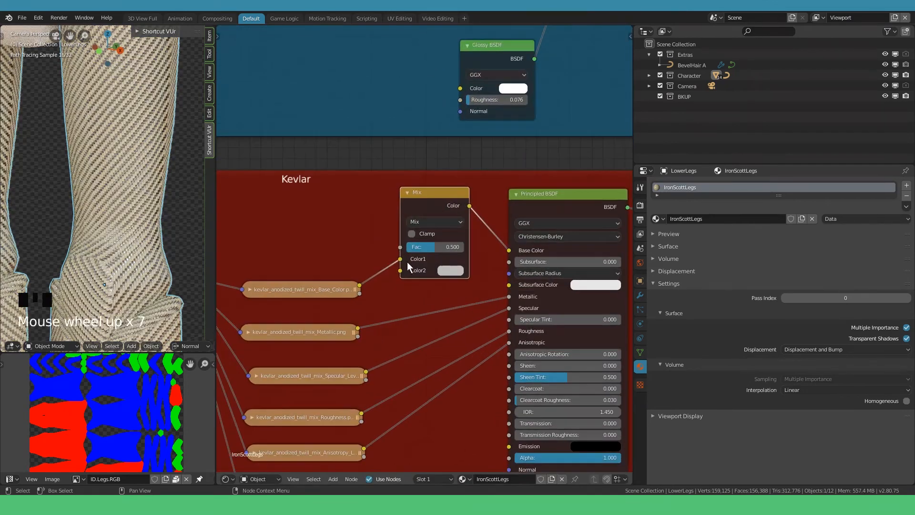
{"action": "left_click_drag", "start_coordinate": [399, 259], "coordinate": [393, 275]}
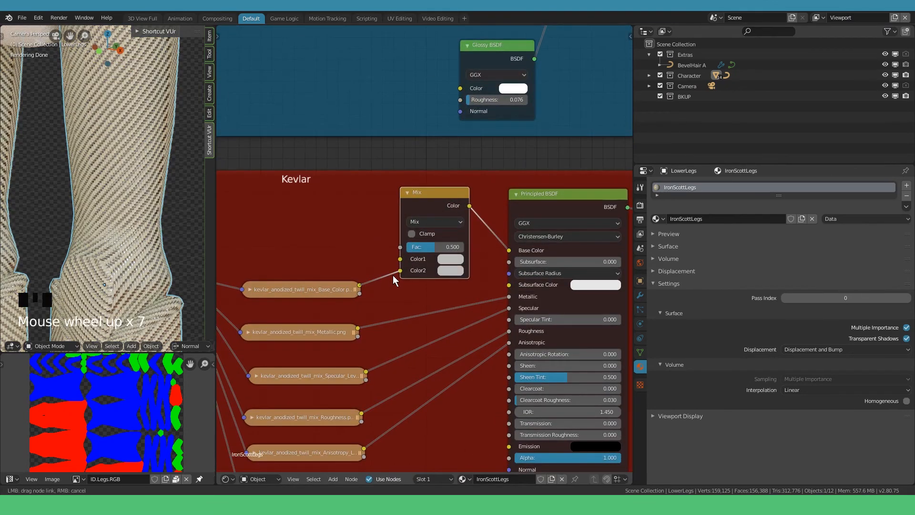
Set the Mix node's Color1 to red and link the Metallic texture's Color to its Fac input.
{"action": "left_click", "coordinate": [453, 260]}
{"action": "left_click", "coordinate": [481, 175]}
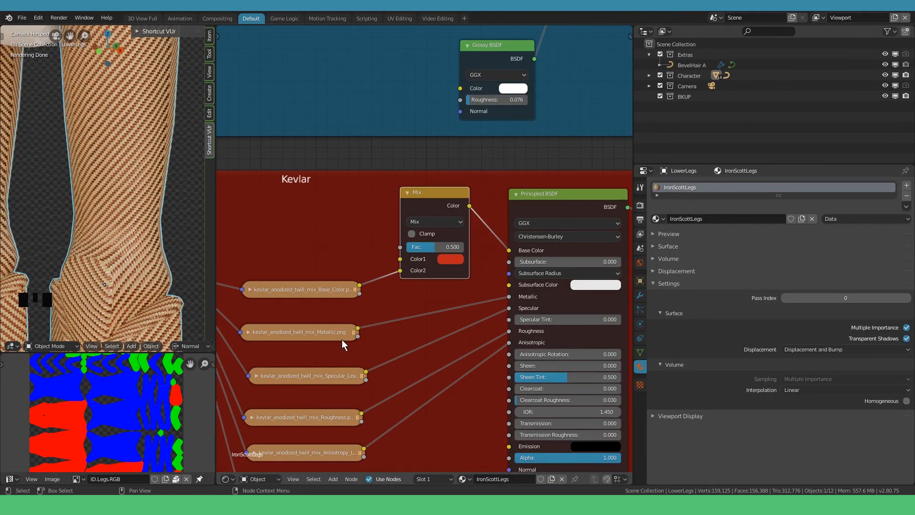
{"action": "left_click_drag", "start_coordinate": [357, 327], "coordinate": [406, 245]}
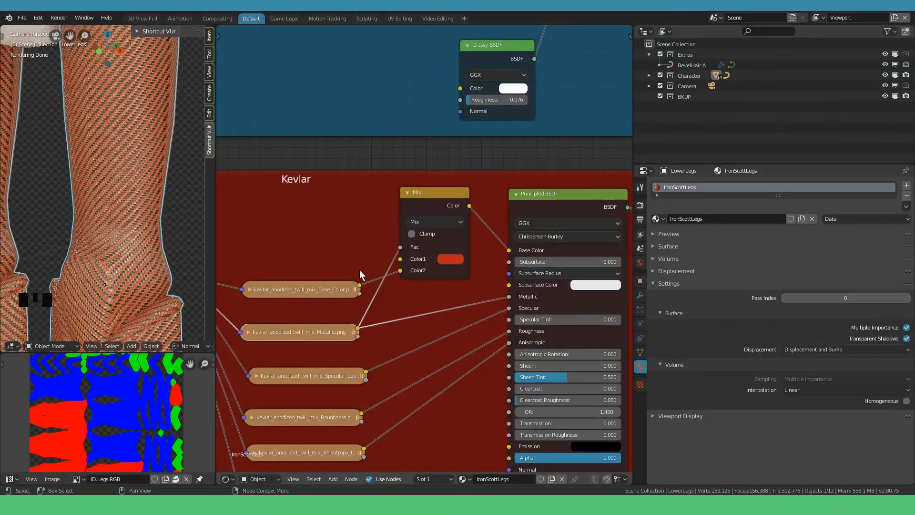
Set the Mix node's Color1 to hex E5E5E5.
{"action": "left_click", "coordinate": [449, 258]}
{"action": "left_click_drag", "start_coordinate": [485, 150], "coordinate": [471, 121]}
{"action": "left_click", "coordinate": [509, 194]}
{"action": "left_click", "coordinate": [488, 209]}
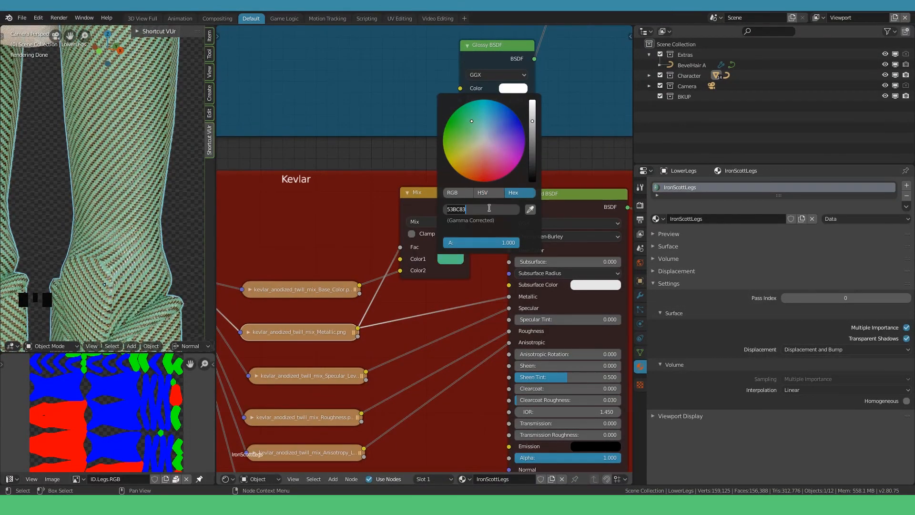
{"action": "type", "text": "E5E5E5"}
{"action": "key", "text": "Return"}
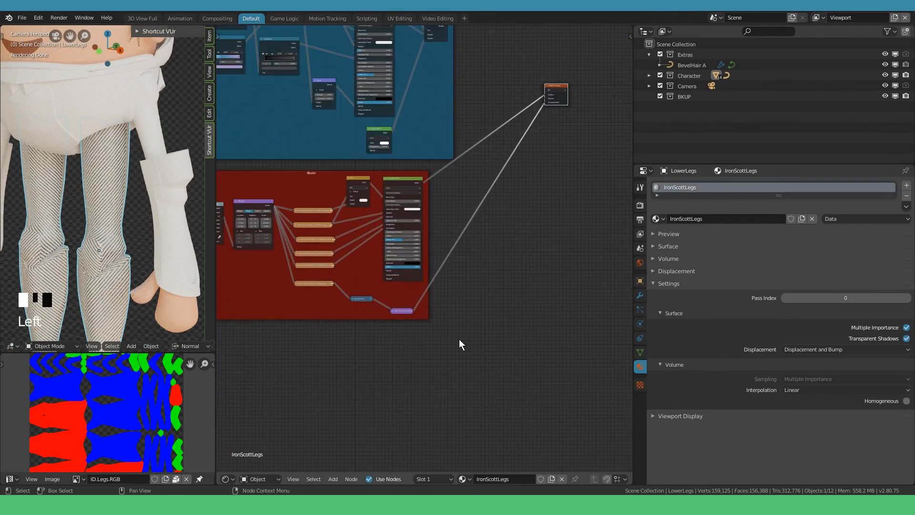
Add a Principled BSDF node below the Kevlar frame.
{"action": "key", "text": "shift+a"}
{"action": "mouse_move", "coordinate": [408, 361]}
{"action": "mouse_move", "coordinate": [411, 341]}
{"action": "left_click", "coordinate": [454, 230]}
{"action": "left_click", "coordinate": [419, 350]}
{"action": "scroll", "coordinate": [422, 351], "scroll_direction": "up", "scroll_amount": 9}
{"action": "middle_click_drag", "start_coordinate": [423, 353], "coordinate": [423, 328]}
Set the new Principled BSDF's Specular to about 0.098, Roughness to 0.051, Sheen to 1 and Clearcoat to 0.081.
{"action": "left_click_drag", "start_coordinate": [395, 378], "coordinate": [367, 378]}
{"action": "left_click_drag", "start_coordinate": [395, 393], "coordinate": [363, 394]}
{"action": "middle_click_drag", "start_coordinate": [371, 394], "coordinate": [330, 353]}
{"action": "left_click_drag", "start_coordinate": [329, 376], "coordinate": [401, 377]}
{"action": "left_click_drag", "start_coordinate": [328, 393], "coordinate": [333, 392]}
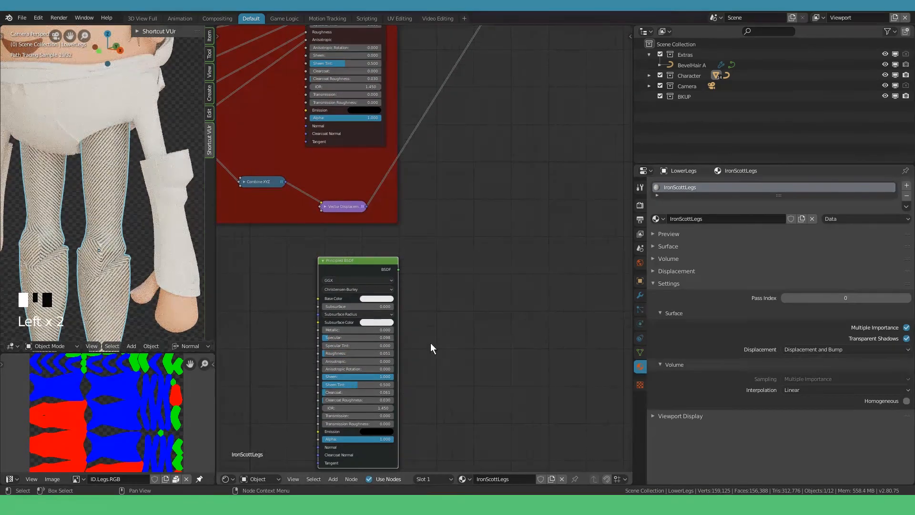
Preview the new Principled BSDF on the legs and change its Base Color to a yellow-green.
{"action": "left_click", "coordinate": [362, 267], "text": "ctrl+shift"}
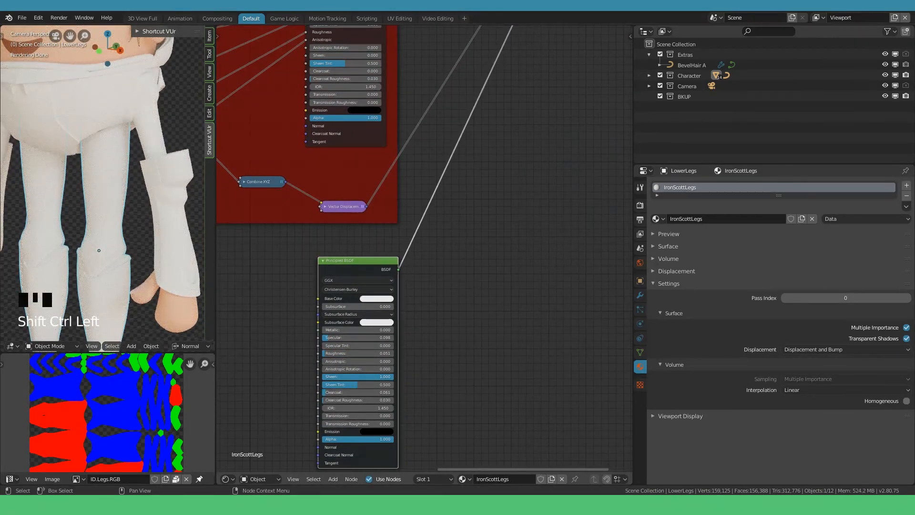
{"action": "middle_click_drag", "start_coordinate": [405, 441], "coordinate": [431, 387]}
{"action": "left_click", "coordinate": [403, 245]}
{"action": "left_click", "coordinate": [404, 157]}
Cut the preview link and blend the car paint and Kevlar shaders through a new Mix Shader connected to the Material Output.
{"action": "middle_click_drag", "start_coordinate": [433, 268], "coordinate": [448, 271]}
{"action": "middle_click_drag", "start_coordinate": [361, 279], "coordinate": [376, 285]}
{"action": "scroll", "coordinate": [375, 285], "scroll_direction": "down", "scroll_amount": 8}
{"action": "middle_click_drag", "start_coordinate": [496, 113], "coordinate": [445, 333]}
{"action": "right_click_drag", "start_coordinate": [445, 332], "coordinate": [427, 333], "text": "ctrl"}
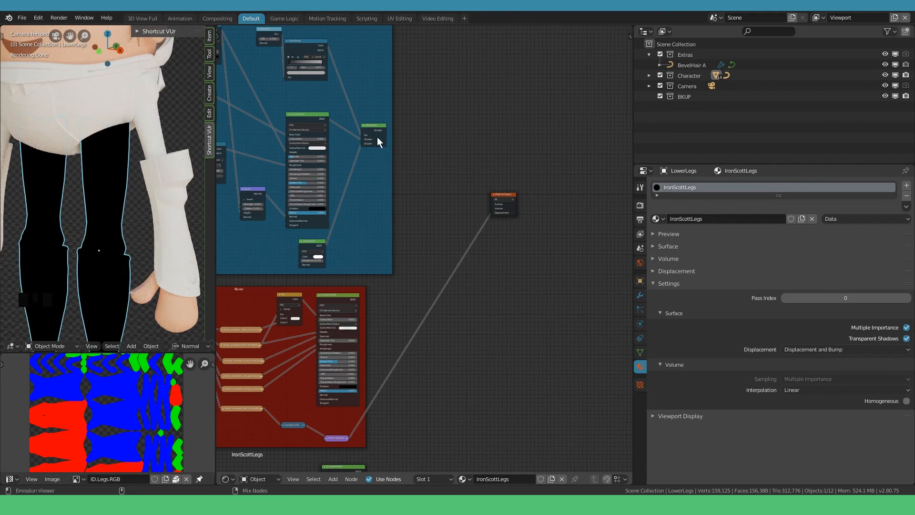
{"action": "right_click_drag", "start_coordinate": [376, 136], "coordinate": [339, 336], "text": "ctrl+shift"}
{"action": "left_click", "coordinate": [443, 193]}
{"action": "left_click", "coordinate": [446, 199], "text": "ctrl+shift"}
{"action": "left_click_drag", "start_coordinate": [505, 196], "coordinate": [541, 194]}
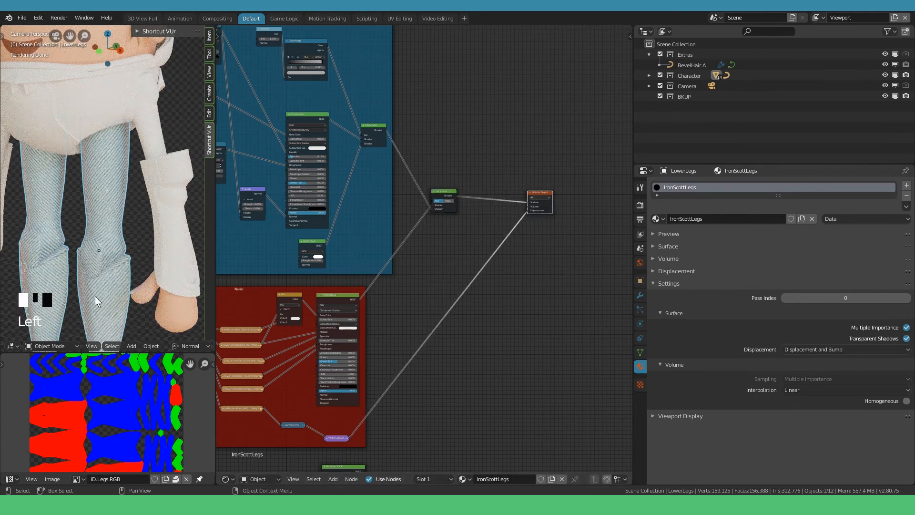
Add an Image Texture node with the ID.Legs.RGB image and arrange it with the Mix Shader and Material Output.
{"action": "mouse_move", "coordinate": [413, 189]}
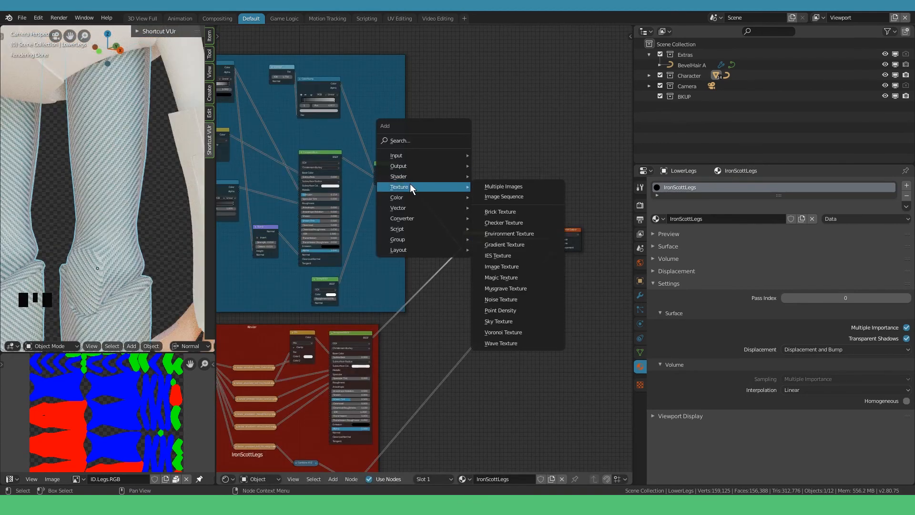
{"action": "left_click", "coordinate": [501, 267]}
{"action": "scroll", "coordinate": [362, 162], "scroll_direction": "up", "scroll_amount": 6}
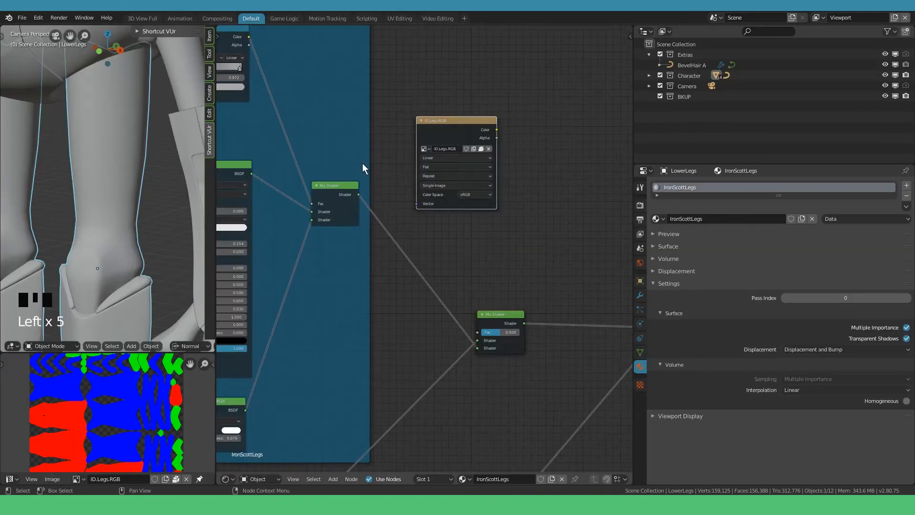
{"action": "scroll", "coordinate": [362, 162], "scroll_direction": "down", "scroll_amount": 6}
{"action": "middle_click_drag", "start_coordinate": [421, 190], "coordinate": [421, 213]}
{"action": "left_click_drag", "start_coordinate": [472, 224], "coordinate": [518, 304]}
{"action": "left_click_drag", "start_coordinate": [405, 226], "coordinate": [471, 308]}
{"action": "left_click_drag", "start_coordinate": [390, 152], "coordinate": [383, 258]}
Preview the ID.Legs.RGB texture on the legs in rendered shading.
{"action": "left_click", "coordinate": [340, 262], "text": "ctrl+shift"}
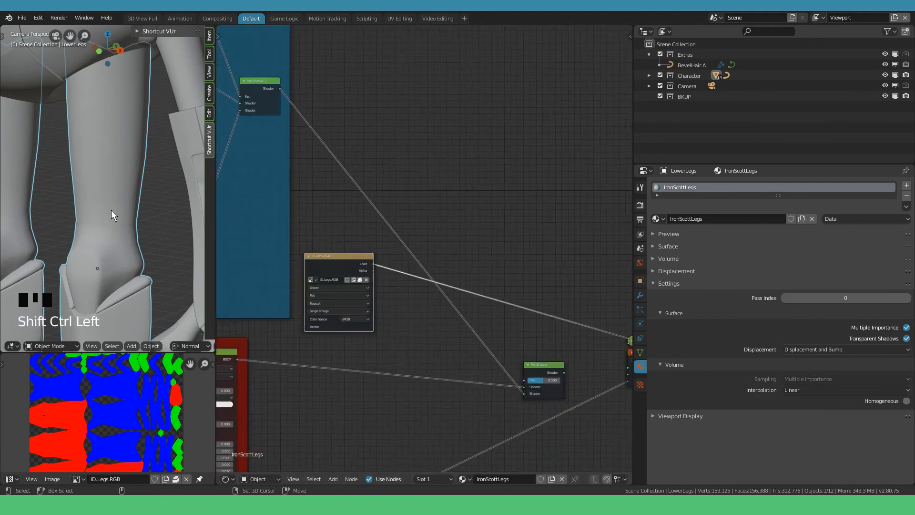
{"action": "key", "text": "shift+z"}
{"action": "scroll", "coordinate": [433, 261], "scroll_direction": "down", "scroll_amount": 3}
{"action": "scroll", "coordinate": [433, 261], "scroll_direction": "down", "scroll_amount": 2}
{"action": "middle_click_drag", "start_coordinate": [409, 250], "coordinate": [407, 244]}
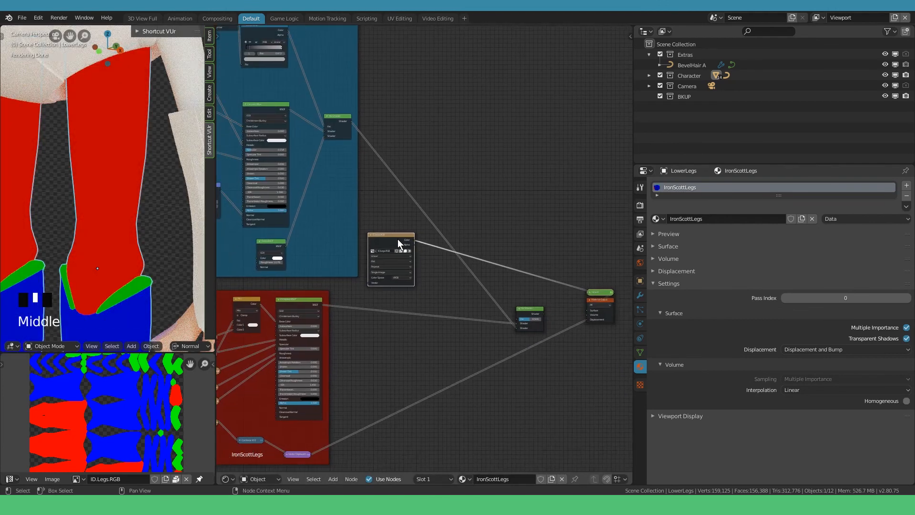
Add a Separate RGB node fed by the ID.Legs.RGB texture's Color output.
{"action": "key", "text": "shift+a"}
{"action": "mouse_move", "coordinate": [384, 276]}
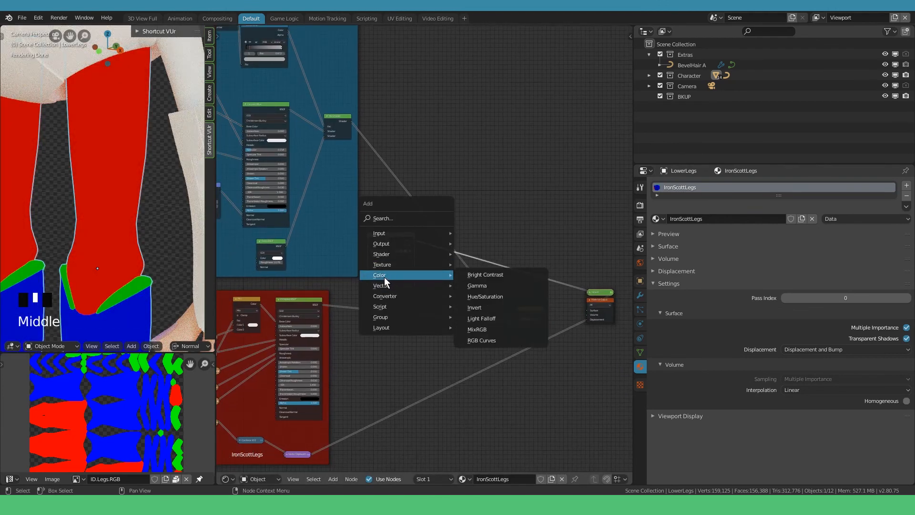
{"action": "mouse_move", "coordinate": [446, 298]}
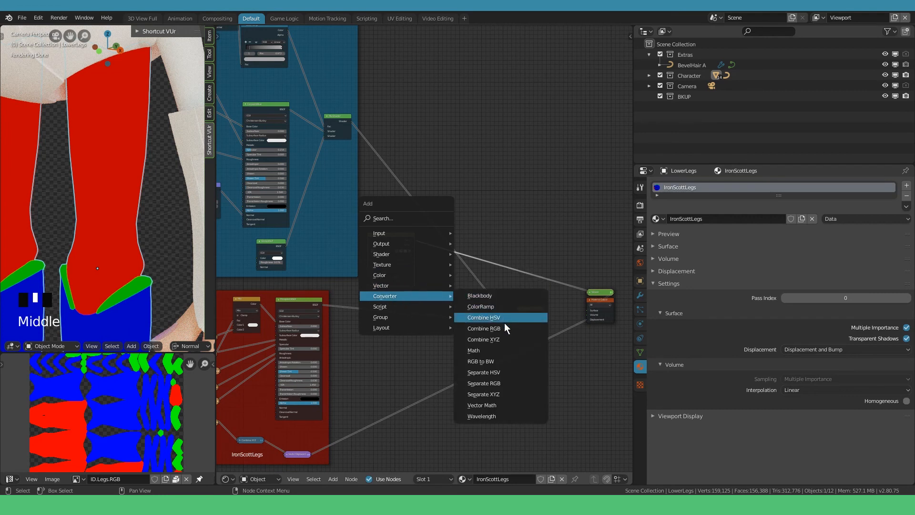
{"action": "left_click", "coordinate": [490, 383]}
{"action": "left_click", "coordinate": [486, 248]}
{"action": "scroll", "coordinate": [477, 256], "scroll_direction": "up", "scroll_amount": 4}
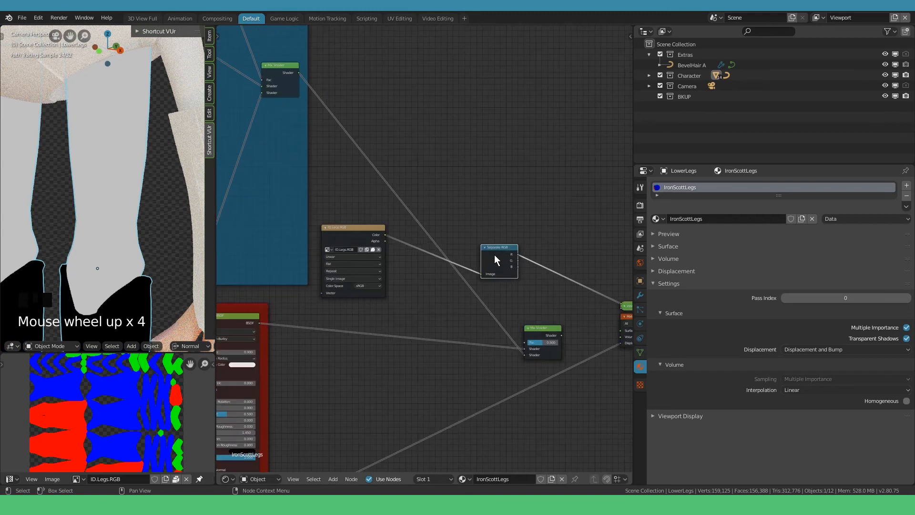
Drive the output Mix Shader's Fac with the Separate RGB R channel and swap its shader inputs so Kevlar is second.
{"action": "left_click_drag", "start_coordinate": [473, 261], "coordinate": [566, 341]}
{"action": "left_click", "coordinate": [587, 325], "text": "ctrl+shift"}
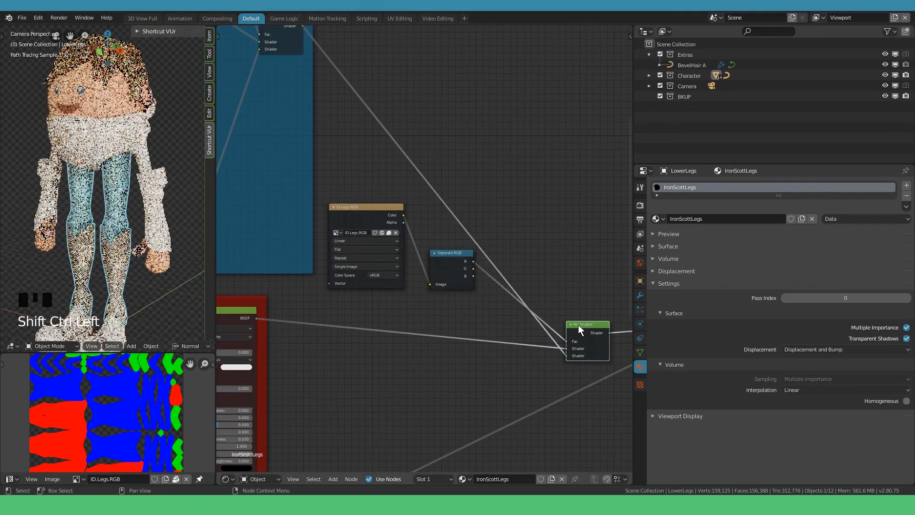
{"action": "middle_click_drag", "start_coordinate": [506, 273], "coordinate": [438, 236]}
{"action": "left_click_drag", "start_coordinate": [496, 312], "coordinate": [497, 319]}
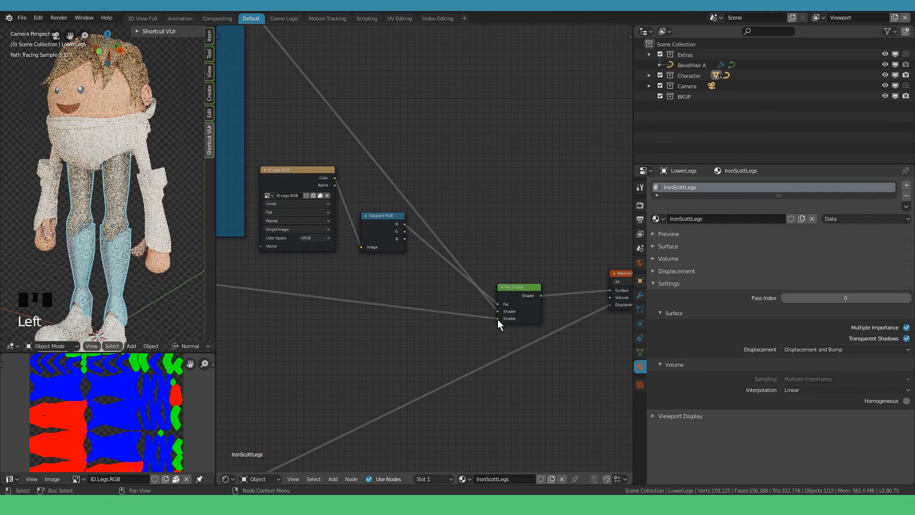
{"action": "scroll", "coordinate": [120, 227], "scroll_direction": "up", "scroll_amount": 3}
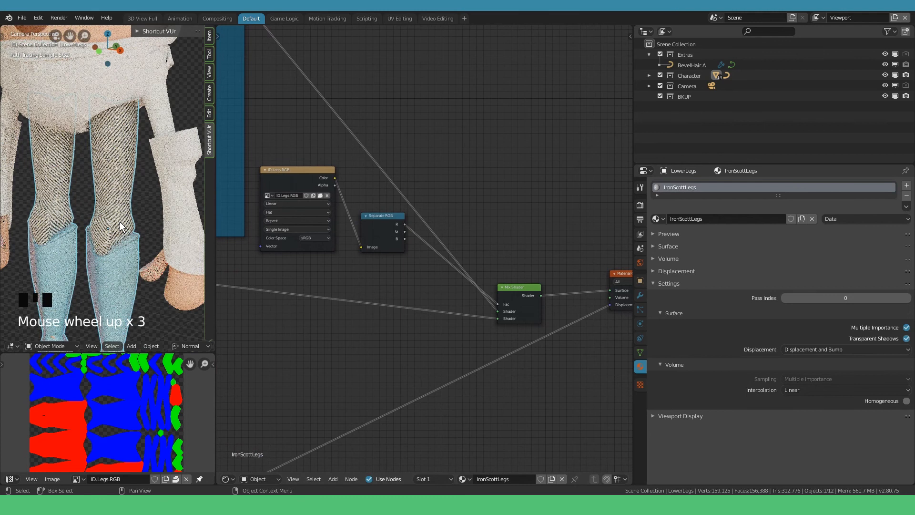
Mix the existing Mix Shader with the new Principled BSDF through a second Mix Shader placed before the Material Output.
{"action": "scroll", "coordinate": [483, 248], "scroll_direction": "down", "scroll_amount": 8}
{"action": "left_click_drag", "start_coordinate": [506, 285], "coordinate": [483, 263]}
{"action": "right_click_drag", "start_coordinate": [451, 301], "coordinate": [479, 259], "text": "ctrl+shift"}
{"action": "middle_click_drag", "start_coordinate": [498, 298], "coordinate": [485, 350]}
{"action": "left_click_drag", "start_coordinate": [495, 381], "coordinate": [503, 308]}
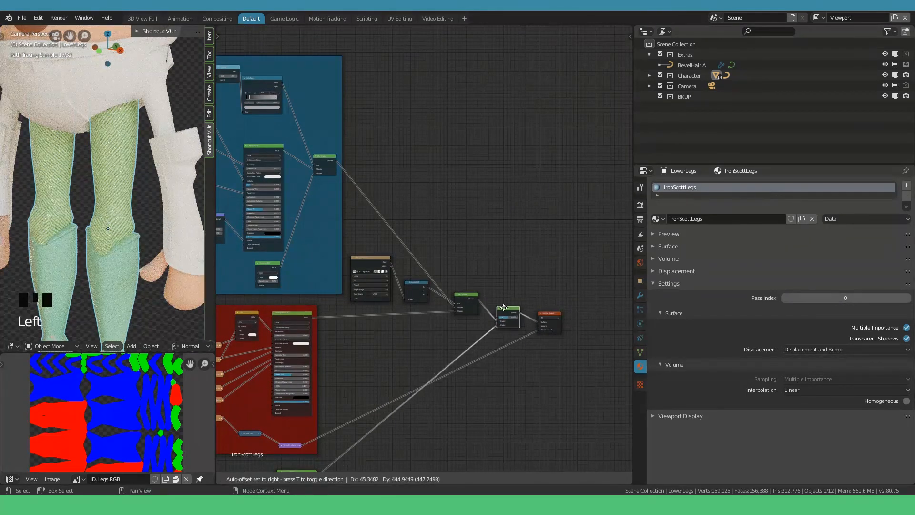
Preview the Separate RGB node's red and green channels on the legs.
{"action": "scroll", "coordinate": [384, 275], "scroll_direction": "up", "scroll_amount": 4}
{"action": "scroll", "coordinate": [388, 272], "scroll_direction": "up", "scroll_amount": 3}
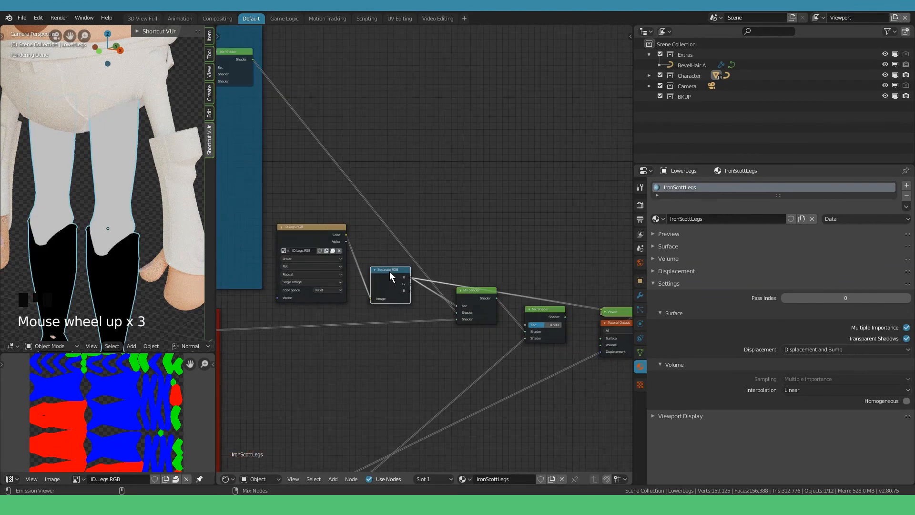
{"action": "left_click", "coordinate": [389, 271], "text": "ctrl+shift"}
{"action": "middle_click_drag", "start_coordinate": [423, 295], "coordinate": [379, 268]}
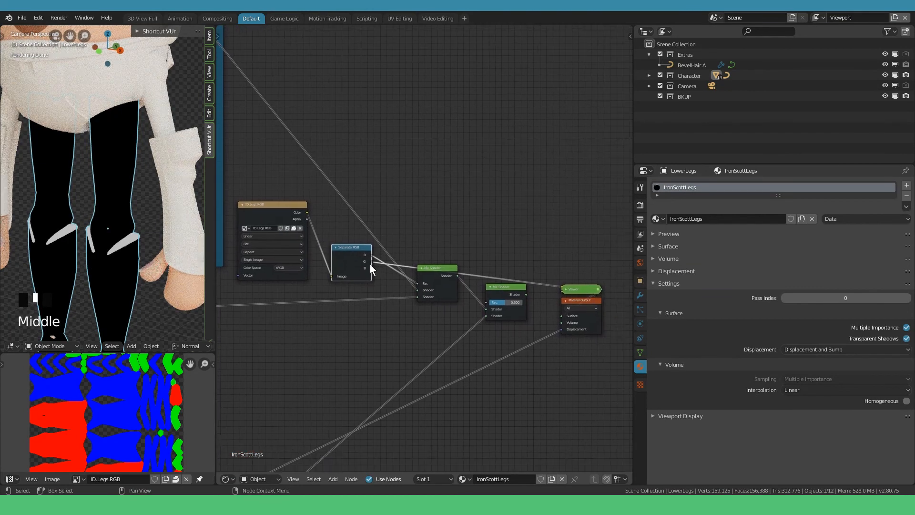
Drive the second Mix Shader's Fac with the Separate RGB G channel and preview the combined shader on the legs.
{"action": "left_click_drag", "start_coordinate": [370, 261], "coordinate": [492, 303]}
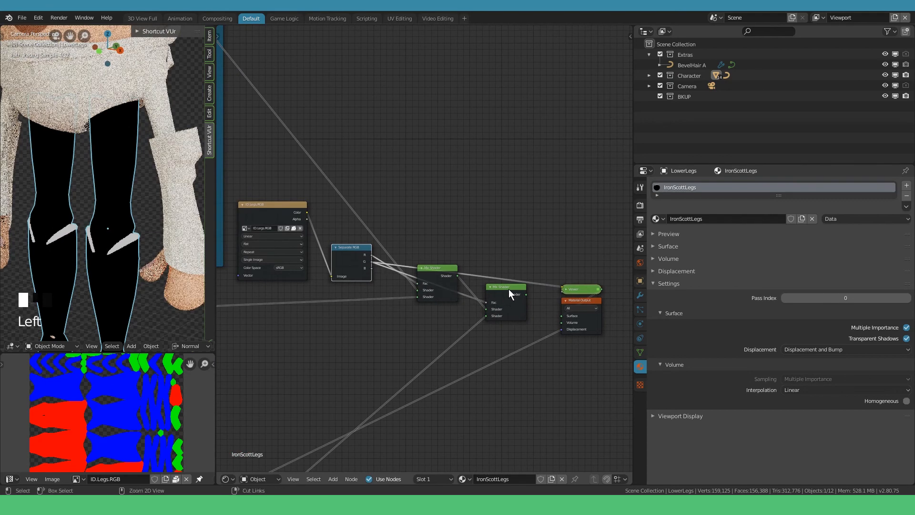
{"action": "left_click", "coordinate": [508, 289], "text": "ctrl+shift"}
{"action": "scroll", "coordinate": [101, 247], "scroll_direction": "down", "scroll_amount": 2}
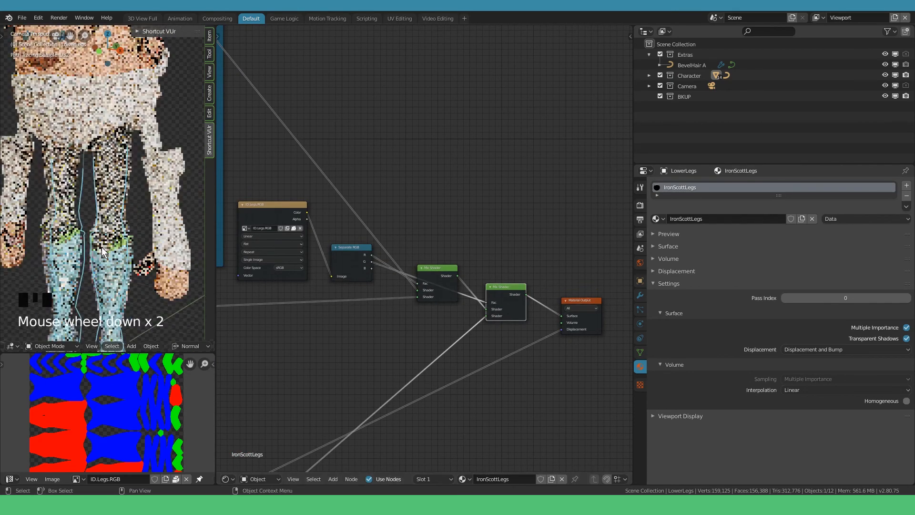
{"action": "scroll", "coordinate": [104, 275], "scroll_direction": "up", "scroll_amount": 6}
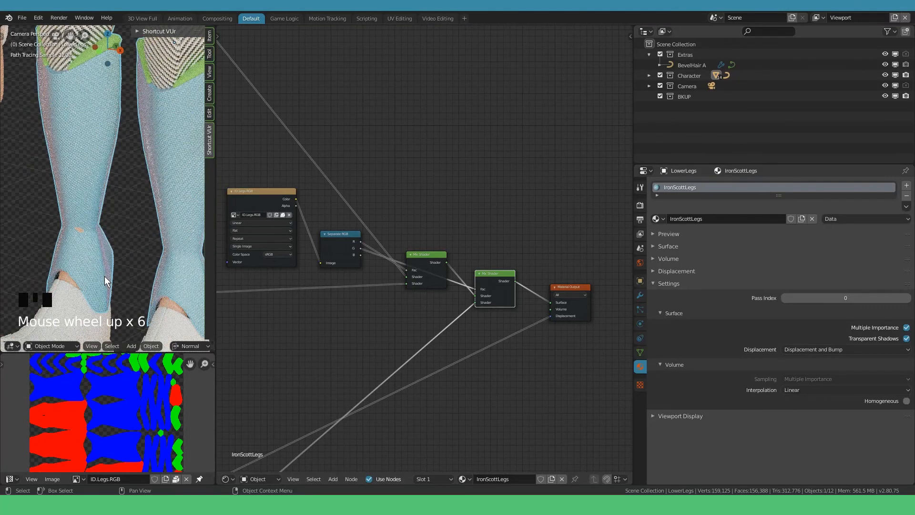
{"action": "middle_click_drag", "start_coordinate": [104, 275], "coordinate": [78, 207]}
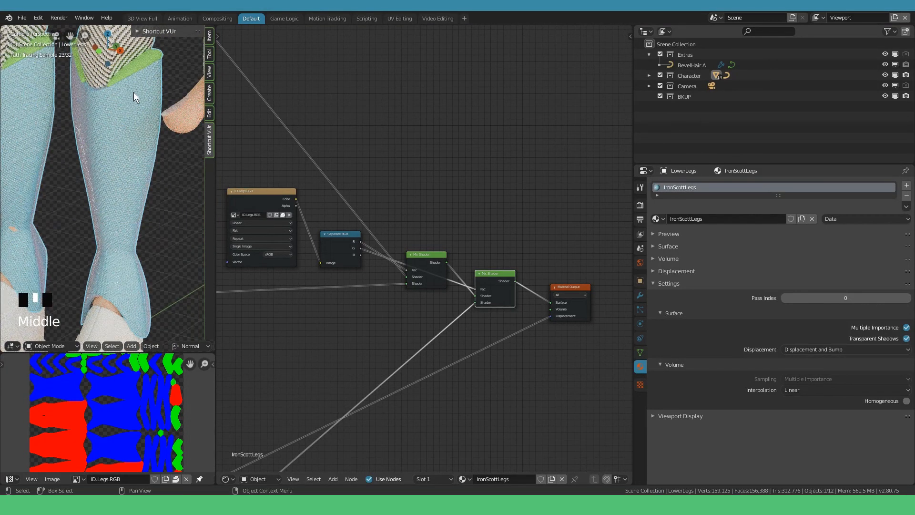
{"action": "middle_click_drag", "start_coordinate": [492, 346], "coordinate": [540, 311]}
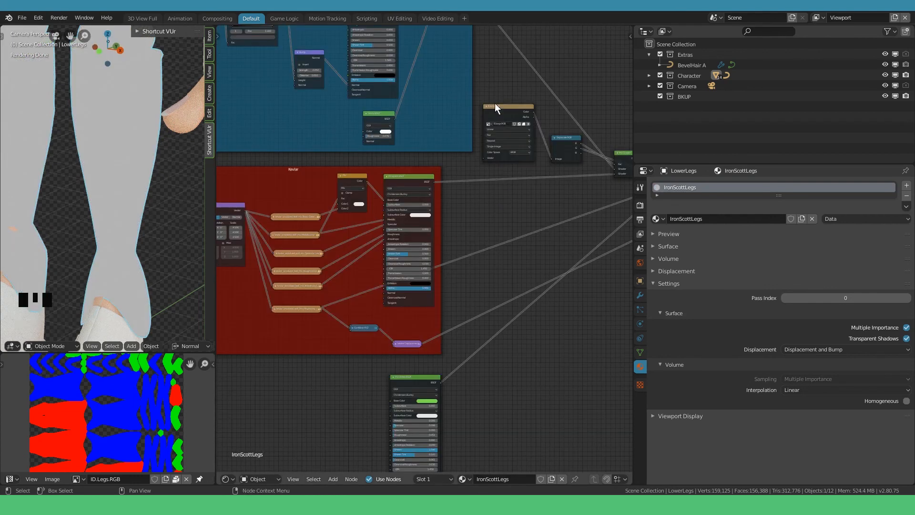
Duplicate the ID.Legs.RGB texture and Separate RGB nodes and place the copies in the Kevlar frame beneath the height texture.
{"action": "left_click", "coordinate": [554, 138], "text": "shift"}
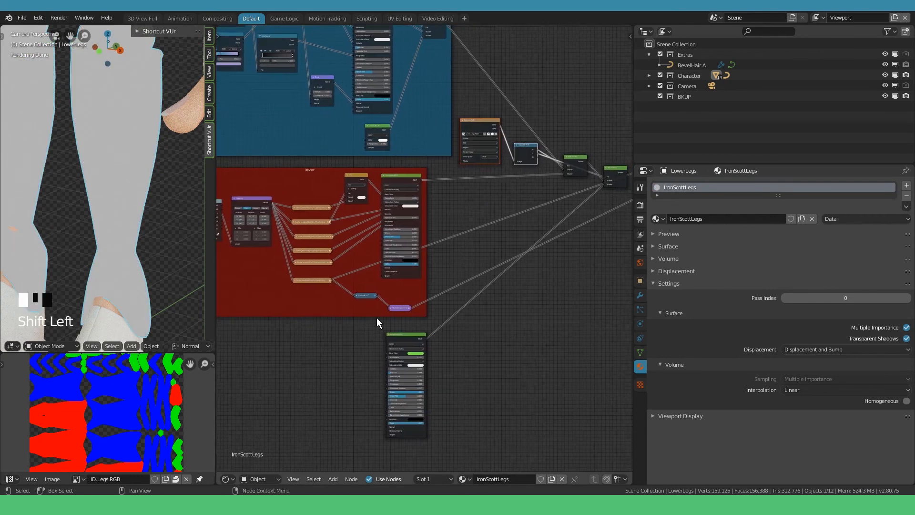
{"action": "key", "text": "ctrl+c"}
{"action": "key", "text": "ctrl+v"}
{"action": "key", "text": "g"}
{"action": "left_click", "coordinate": [350, 331]}
{"action": "scroll", "coordinate": [348, 324], "scroll_direction": "up", "scroll_amount": 3}
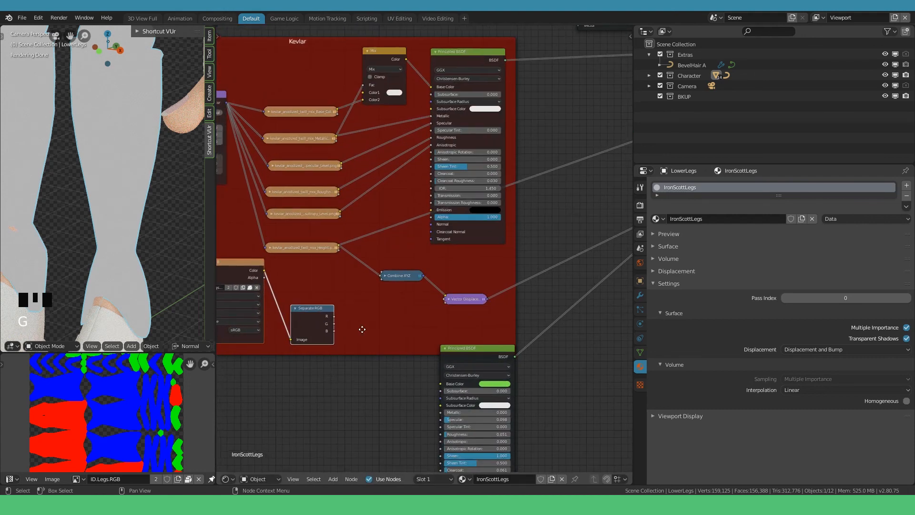
{"action": "middle_click_drag", "start_coordinate": [362, 330], "coordinate": [441, 328]}
{"action": "left_click_drag", "start_coordinate": [324, 265], "coordinate": [294, 265]}
{"action": "left_click_drag", "start_coordinate": [390, 309], "coordinate": [358, 299]}
Mix the Kevlar height texture with the duplicated Separate RGB R channel in a new Mix node placed beside Combine XYZ.
{"action": "right_click_drag", "start_coordinate": [372, 246], "coordinate": [368, 305], "text": "ctrl+shift"}
{"action": "scroll", "coordinate": [397, 275], "scroll_direction": "down", "scroll_amount": 4}
{"action": "middle_click_drag", "start_coordinate": [397, 275], "coordinate": [359, 289]}
{"action": "mouse_move", "coordinate": [568, 103]}
{"action": "left_mouse_down"}
{"action": "mouse_move", "coordinate": [557, 127]}
{"action": "mouse_move", "coordinate": [386, 304]}
{"action": "left_mouse_up"}
{"action": "scroll", "coordinate": [400, 293], "scroll_direction": "up", "scroll_amount": 5}
{"action": "key", "text": "shift+z"}
{"action": "key", "text": "shift+z"}
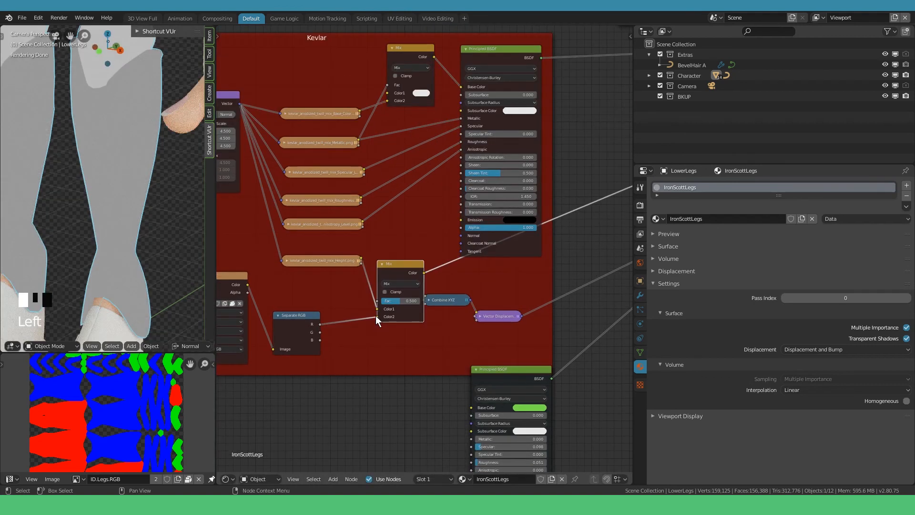
Move the R channel to the new Mix node's Fac and the Kevlar height texture to Color2, and preview the combined shader.
{"action": "left_click_drag", "start_coordinate": [375, 315], "coordinate": [379, 300]}
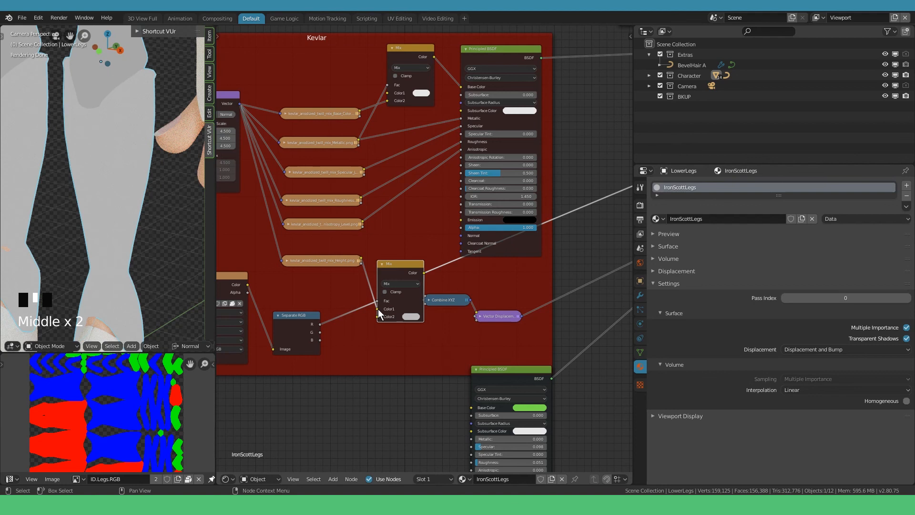
{"action": "left_click_drag", "start_coordinate": [376, 310], "coordinate": [378, 315]}
{"action": "scroll", "coordinate": [378, 315], "scroll_direction": "down", "scroll_amount": 4}
{"action": "left_click", "coordinate": [545, 190], "text": "ctrl+shift"}
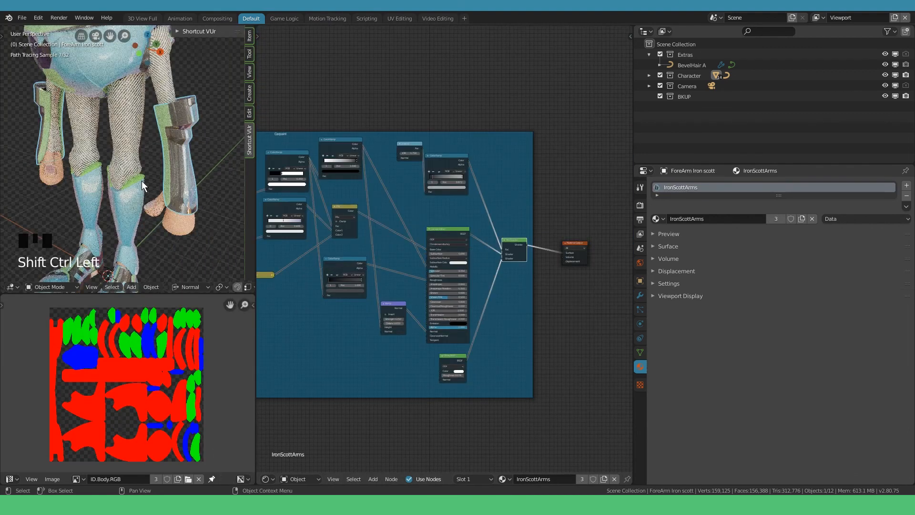
Give the Iron.Adidas Shoe object its own copy of the IronScottArms material named IronScottShoes.
{"action": "left_click", "coordinate": [138, 248]}
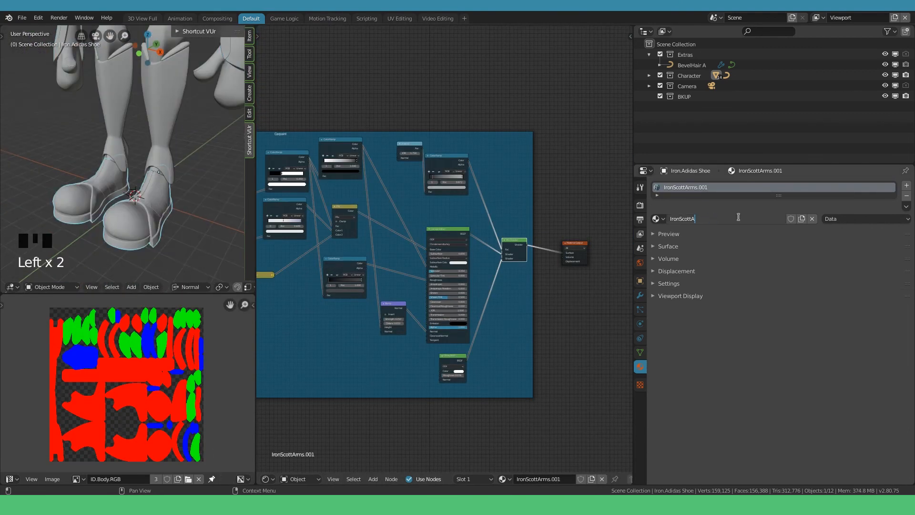
{"action": "middle_click_drag", "start_coordinate": [549, 259], "coordinate": [624, 260]}
{"action": "scroll", "coordinate": [413, 304], "scroll_direction": "up", "scroll_amount": 3}
{"action": "left_click", "coordinate": [412, 309]}
{"action": "key", "text": "ctrl+x"}
Paste a copied hex colour into the colour stop of the IronScottShoes ColorRamp that feeds the Mix node's Color2.
{"action": "scroll", "coordinate": [420, 301], "scroll_direction": "up", "scroll_amount": 4}
{"action": "left_click", "coordinate": [383, 341]}
{"action": "left_click", "coordinate": [376, 292]}
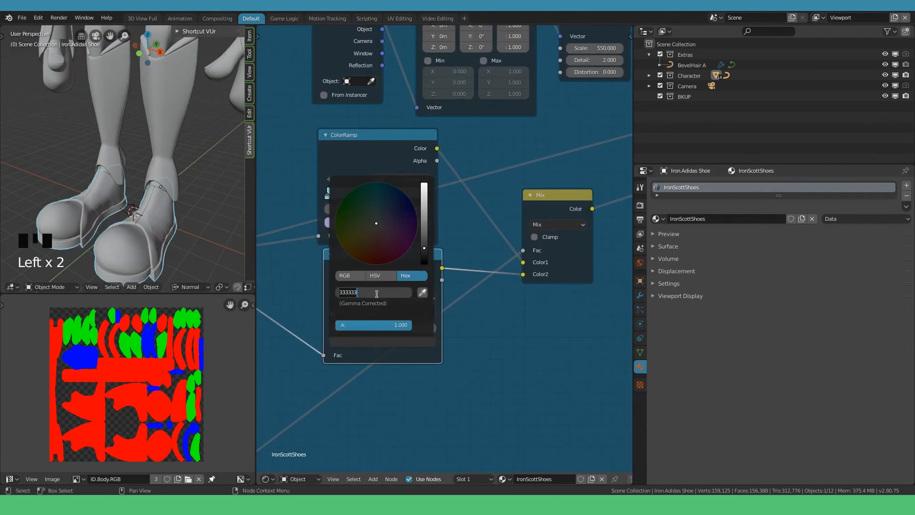
{"action": "key", "text": "ctrl+v"}
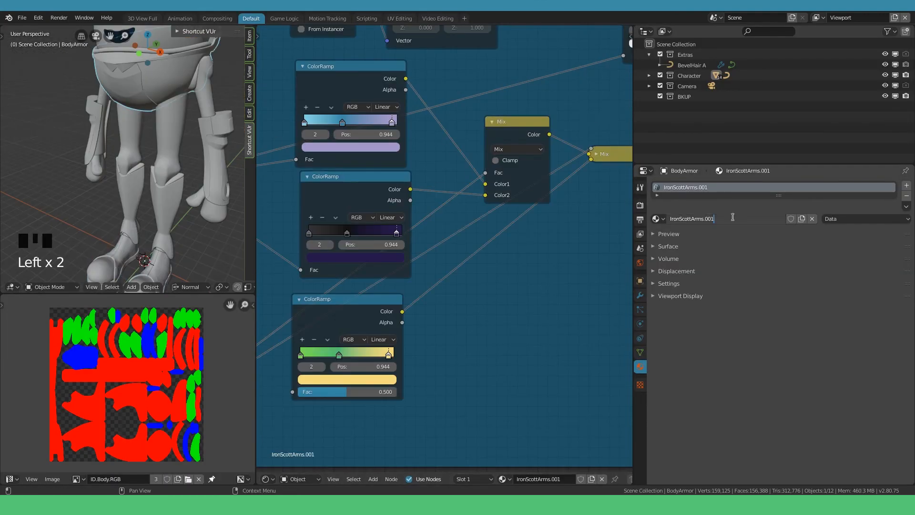
Name the BodyArmor's material copy IronScottBody and check the rendered character, including from the camera view.
{"action": "scroll", "coordinate": [380, 307], "scroll_direction": "down", "scroll_amount": 1}
{"action": "key", "text": "shift+z"}
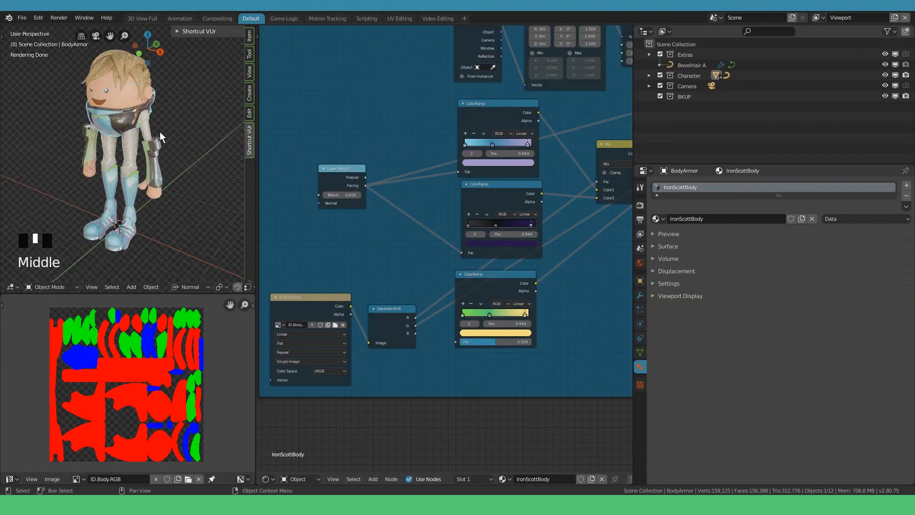
{"action": "key", "text": "KP_0"}
{"action": "key", "text": "shift+z"}
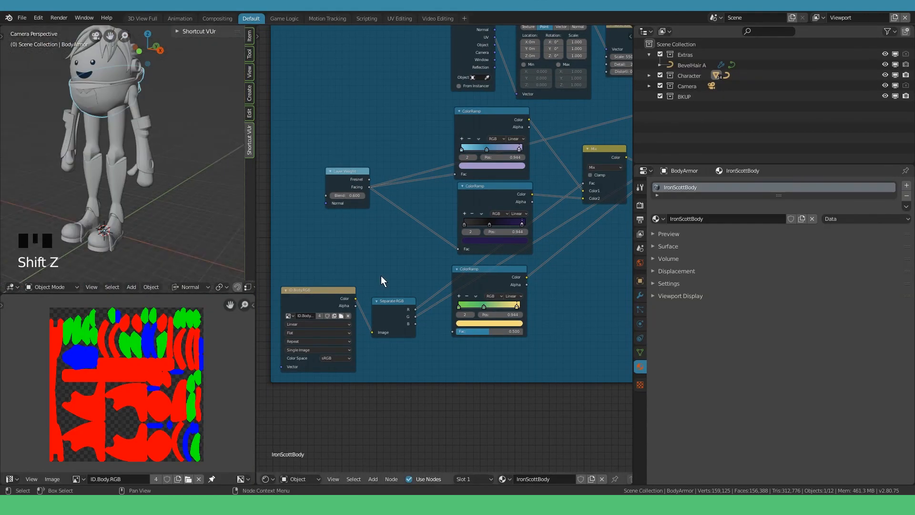
{"action": "scroll", "coordinate": [441, 309], "scroll_direction": "down", "scroll_amount": 1}
{"action": "scroll", "coordinate": [135, 147], "scroll_direction": "up", "scroll_amount": 2}
{"action": "left_click", "coordinate": [115, 125]}
{"action": "middle_click_drag", "start_coordinate": [116, 129], "coordinate": [170, 132]}
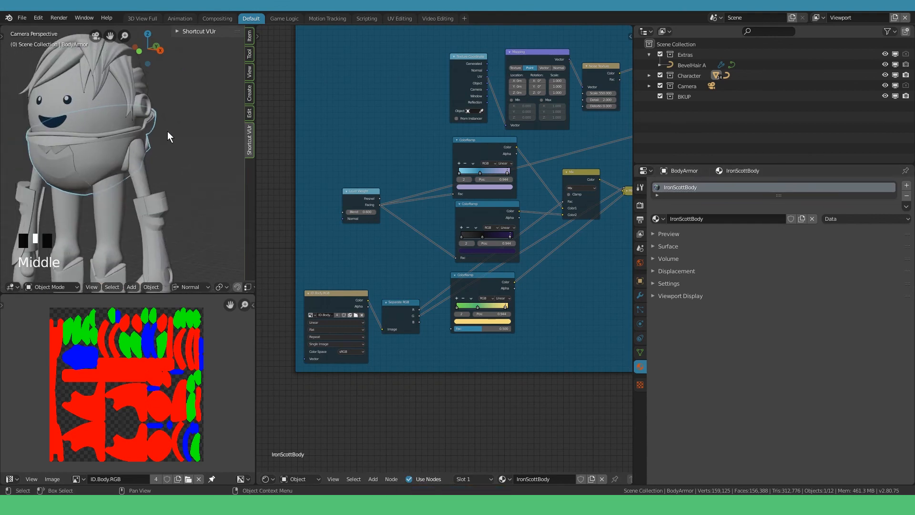